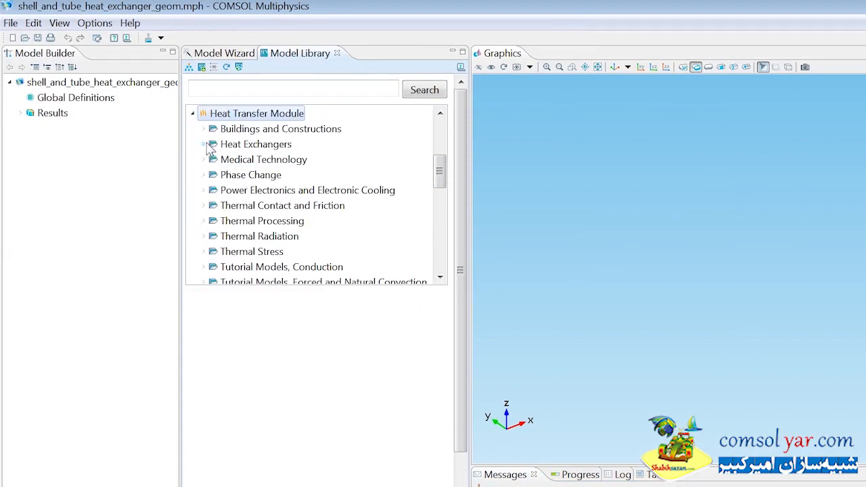
# Step: Open the shell and tube heat exchanger geom model from the Heat Exchangers examples of the Heat Transfer Module
pyautogui.click(205, 145)
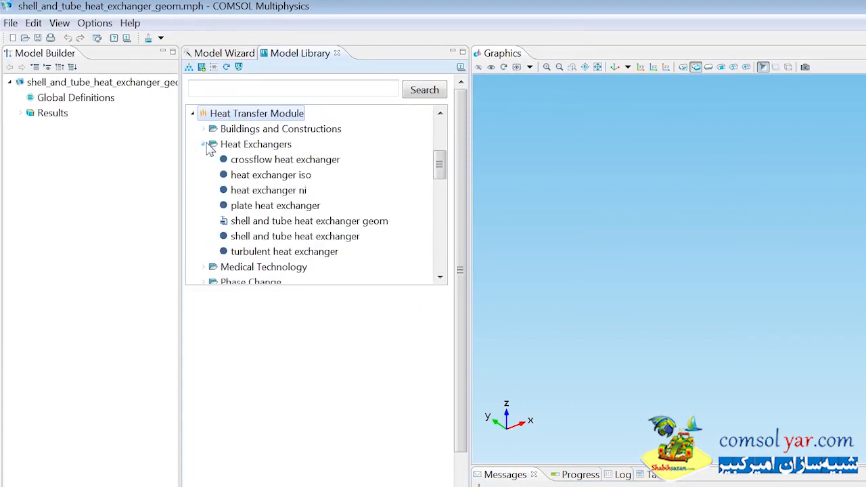
pyautogui.click(254, 224)
pyautogui.click(248, 324)
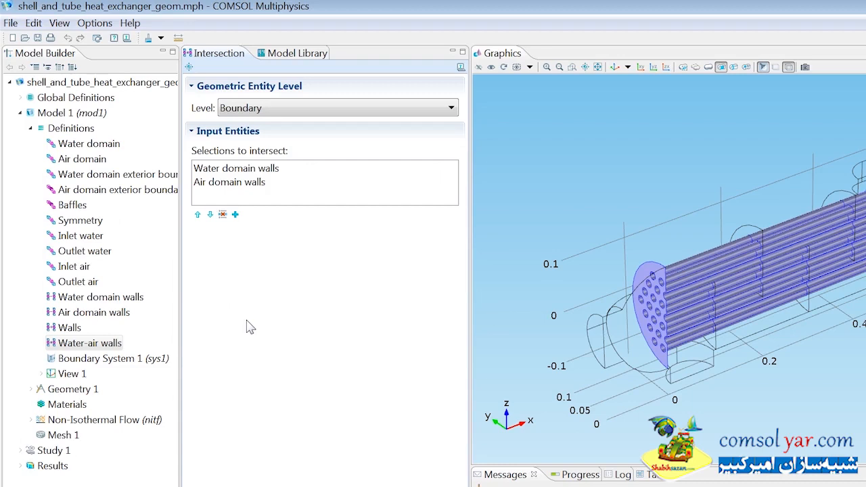
# Step: Add the built-in material Air to the model
pyautogui.rightClick(70, 405)
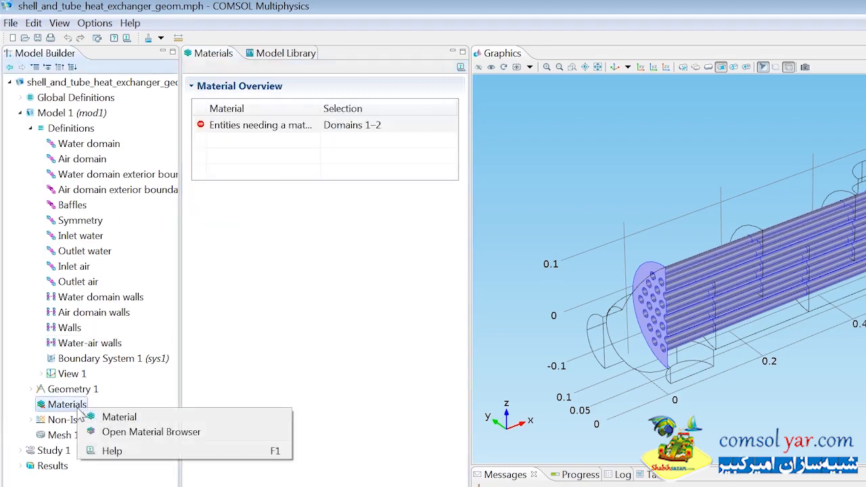
pyautogui.click(150, 432)
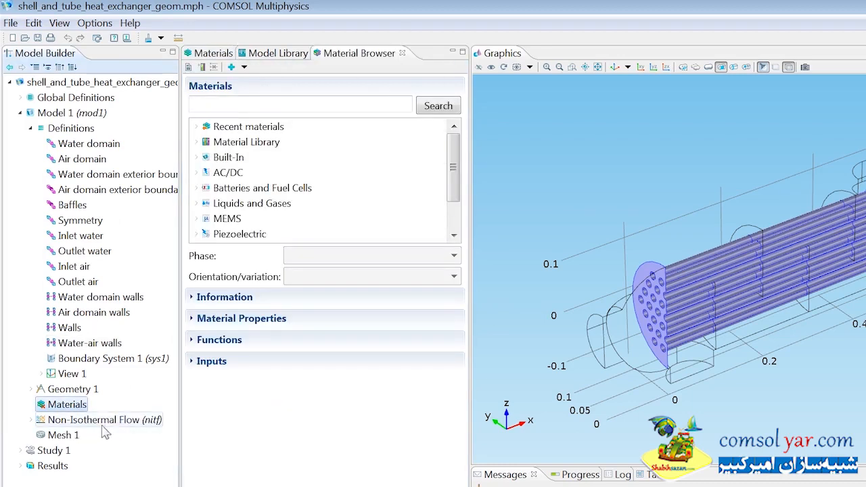
pyautogui.click(196, 157)
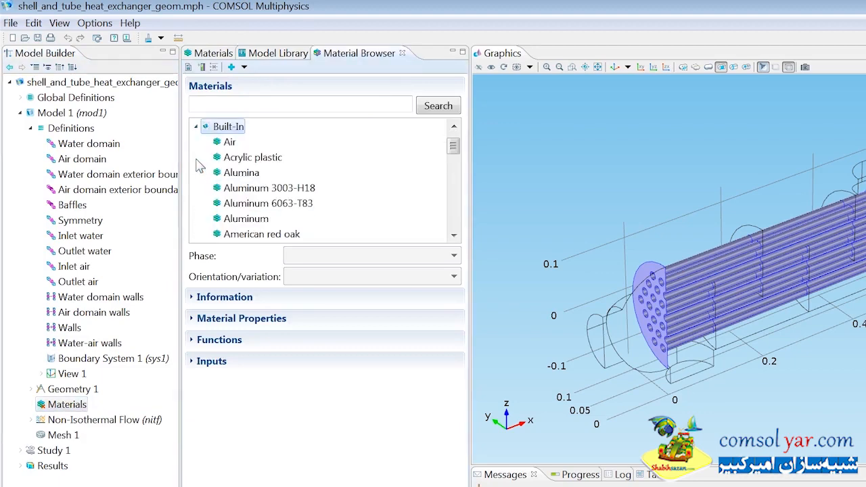
pyautogui.click(228, 144)
pyautogui.rightClick(228, 146)
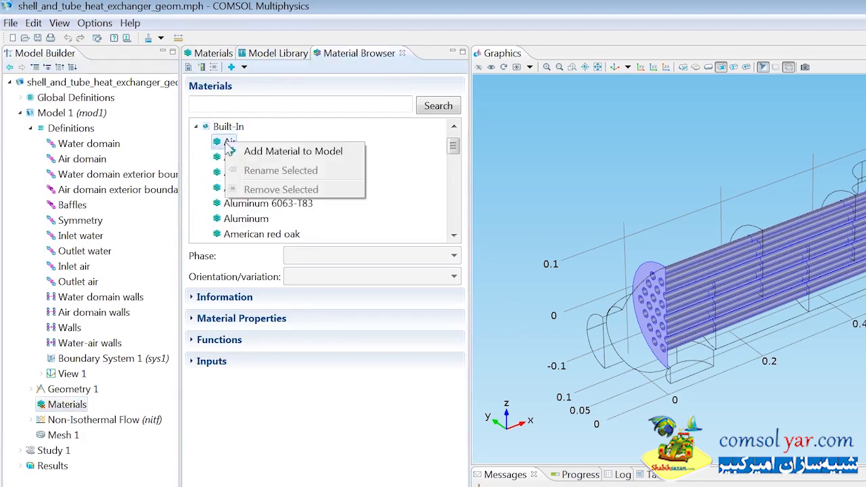
pyautogui.click(238, 149)
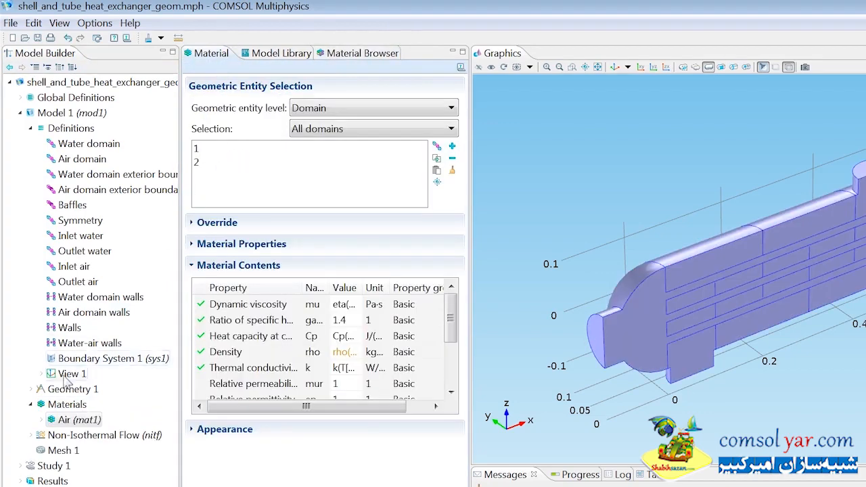
# Step: Add the built-in material Water, liquid to the model and assign it to the Water domain selection
pyautogui.click(65, 405)
pyautogui.rightClick(60, 405)
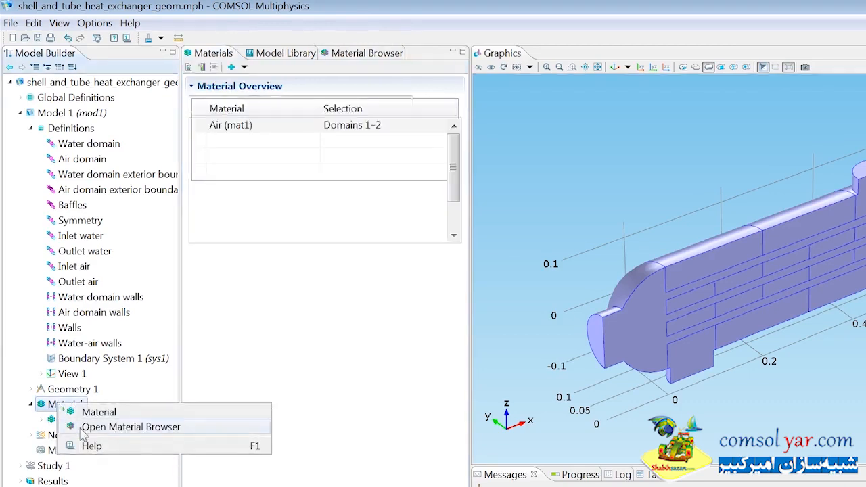
pyautogui.click(82, 430)
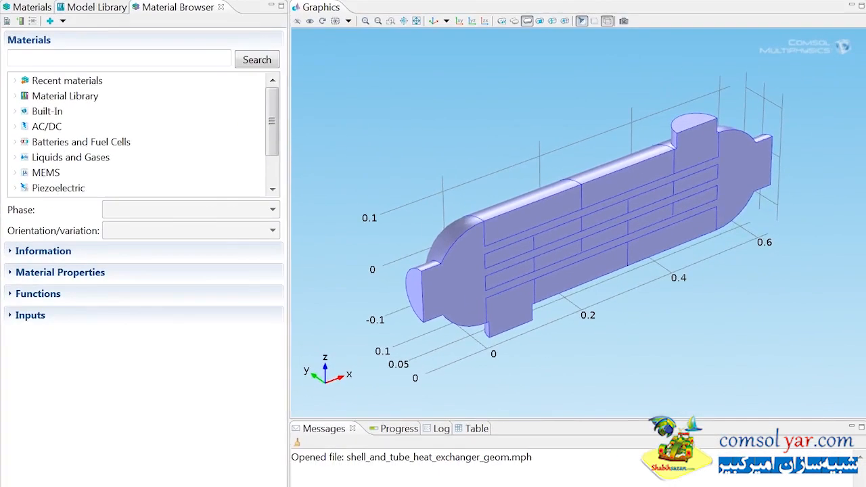
pyautogui.click(15, 111)
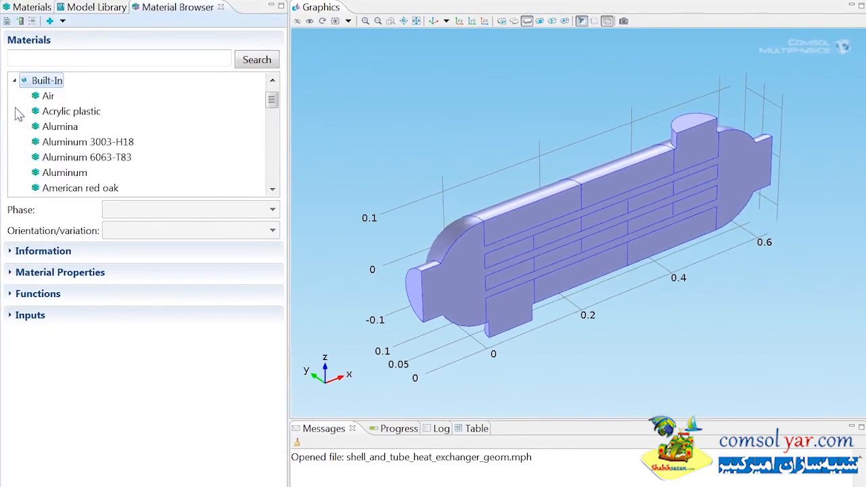
pyautogui.moveTo(271, 102); pyautogui.dragTo(271, 160)
pyautogui.click(68, 157)
pyautogui.rightClick(78, 163)
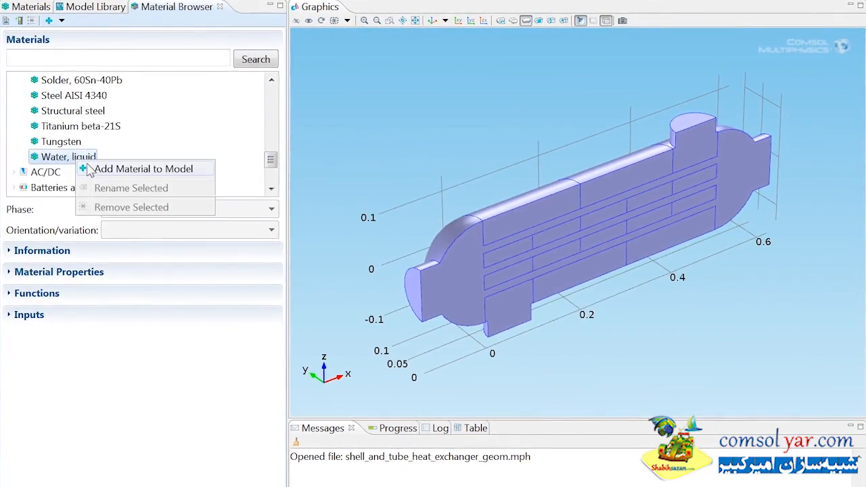
pyautogui.click(89, 168)
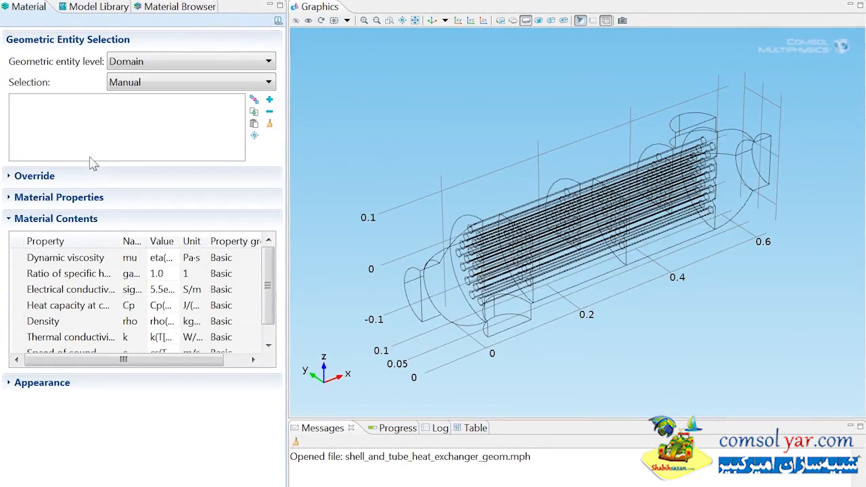
pyautogui.click(139, 83)
pyautogui.click(138, 126)
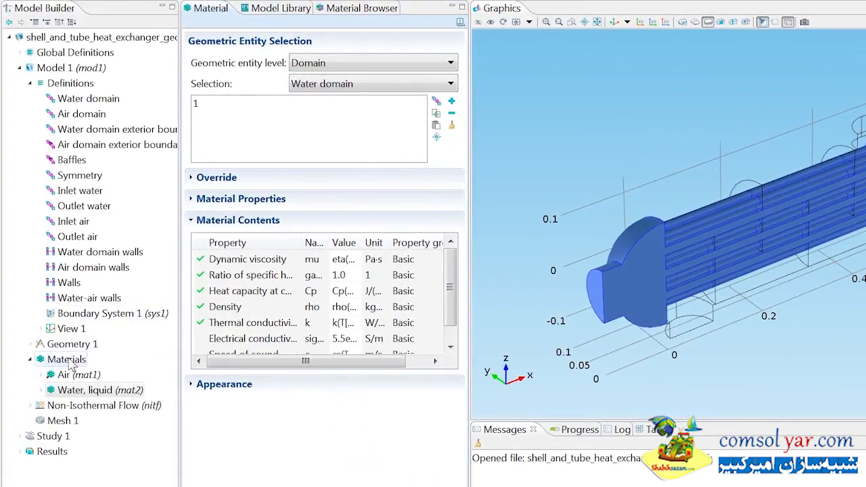
# Step: Add the built-in material Structural steel to the model
pyautogui.rightClick(71, 363)
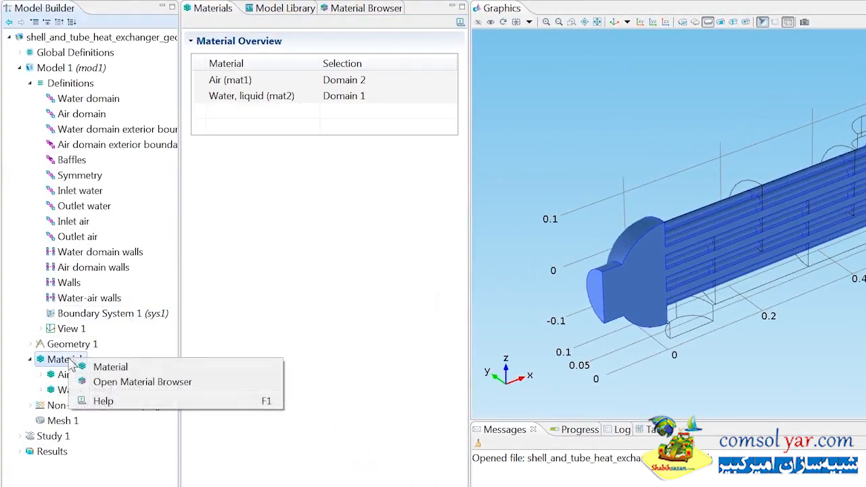
pyautogui.click(88, 382)
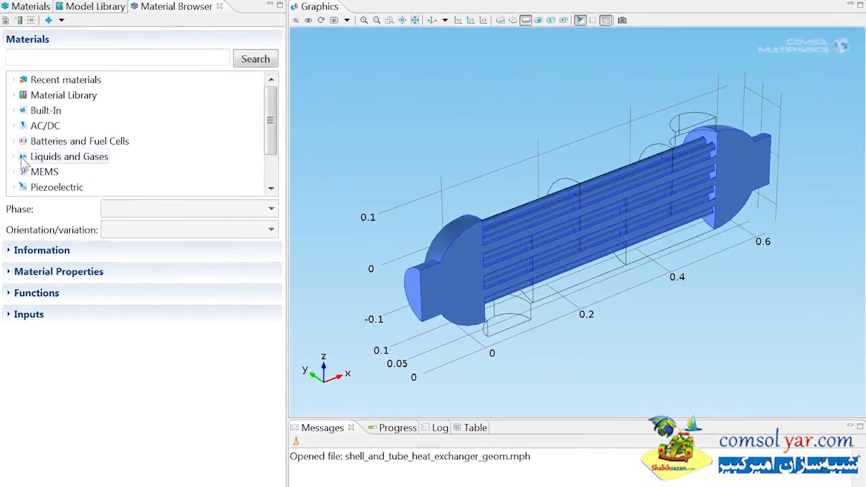
pyautogui.click(16, 111)
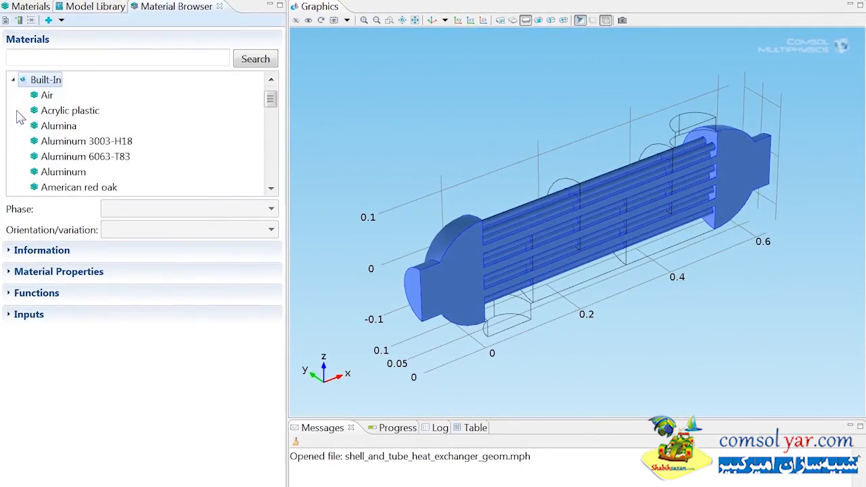
pyautogui.moveTo(270, 98); pyautogui.dragTo(269, 154)
pyautogui.rightClick(93, 159)
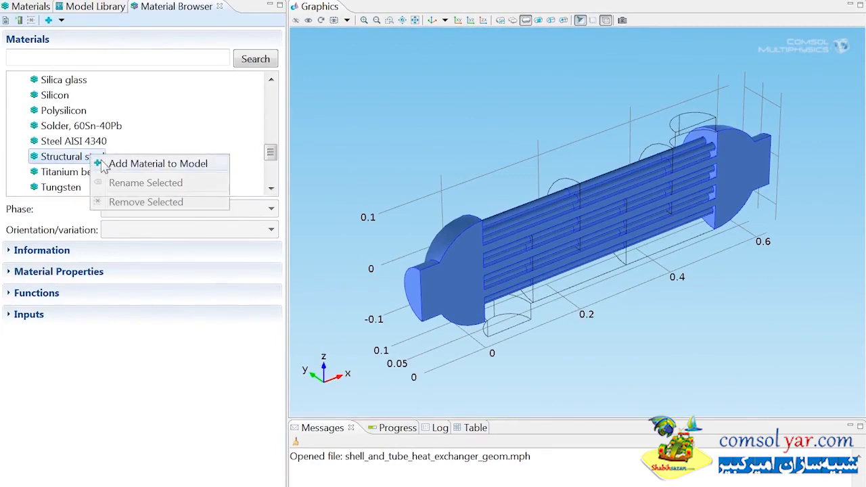
pyautogui.click(103, 165)
# Step: Assign the structural steel at boundary level to the Walls selection
pyautogui.click(153, 63)
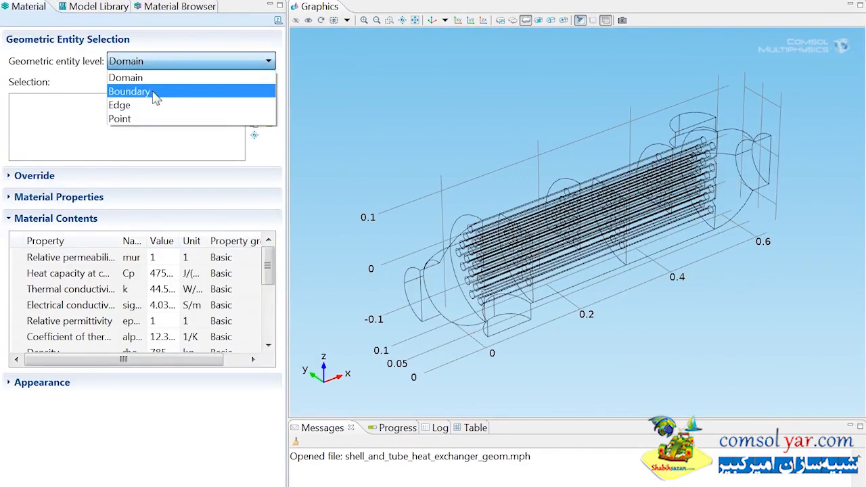
pyautogui.click(156, 98)
pyautogui.click(157, 81)
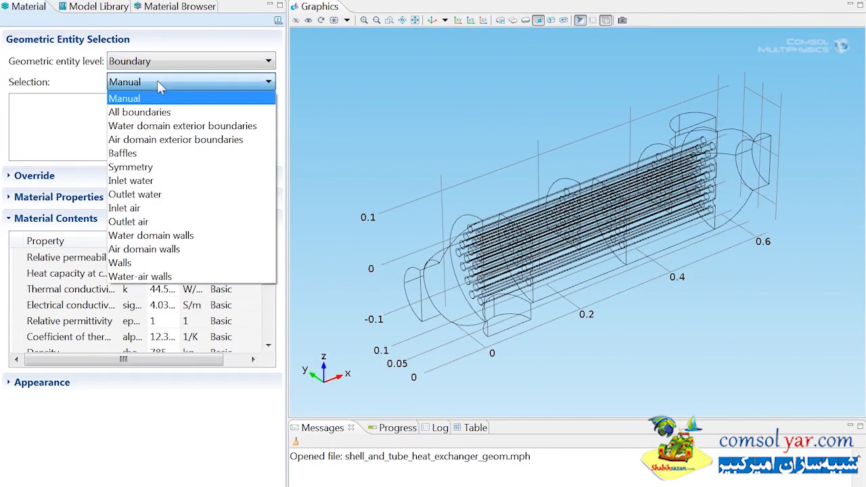
pyautogui.click(144, 264)
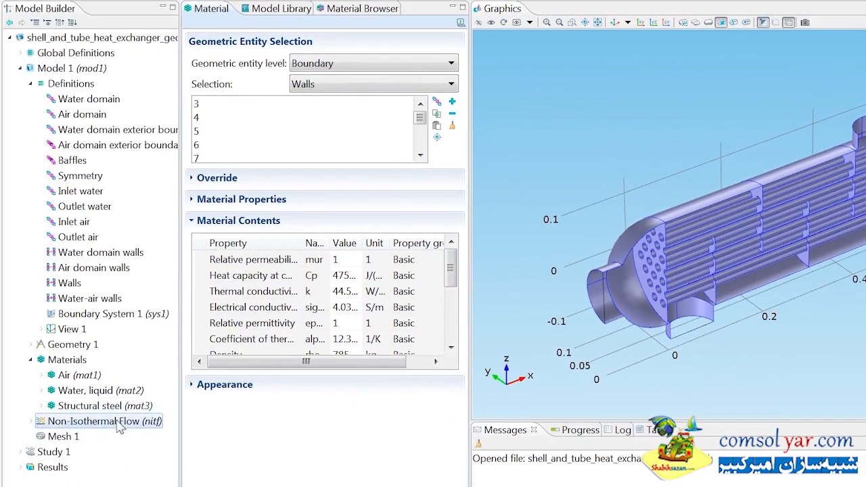
# Step: Add a turbulent flow Inlet to Non-Isothermal Flow on the Inlet water boundary with normal inflow velocity u_water
pyautogui.rightClick(119, 422)
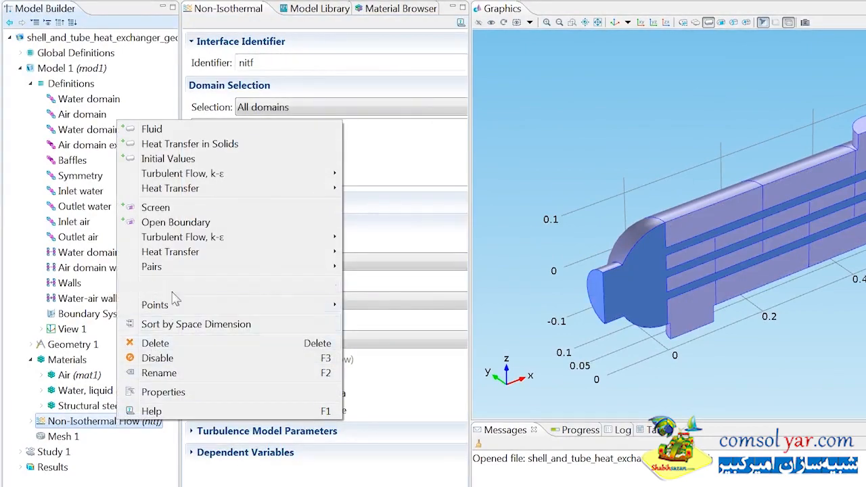
pyautogui.moveTo(196, 239)
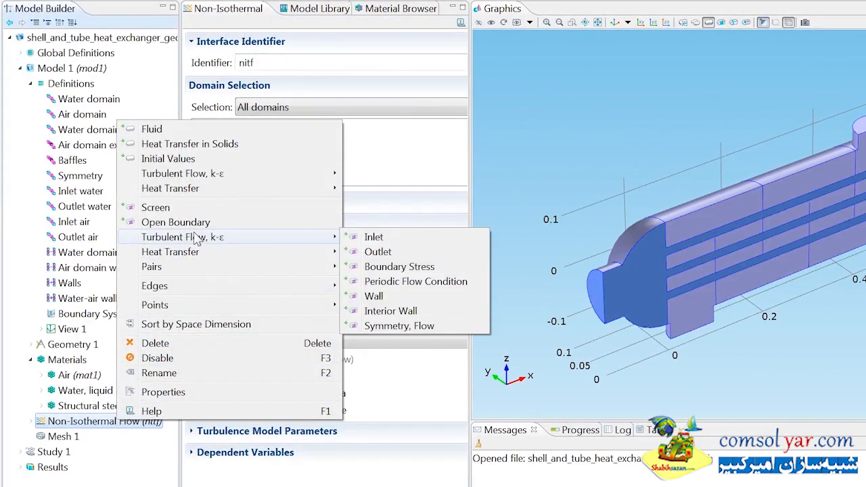
pyautogui.click(373, 238)
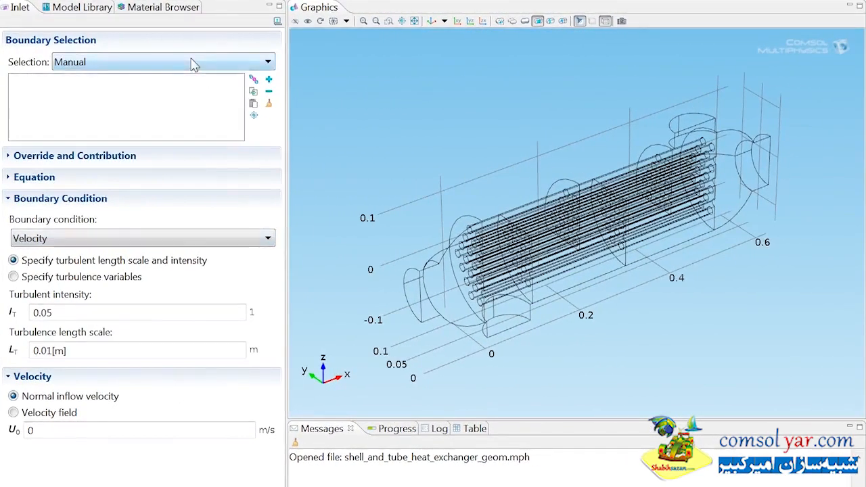
pyautogui.click(373, 60)
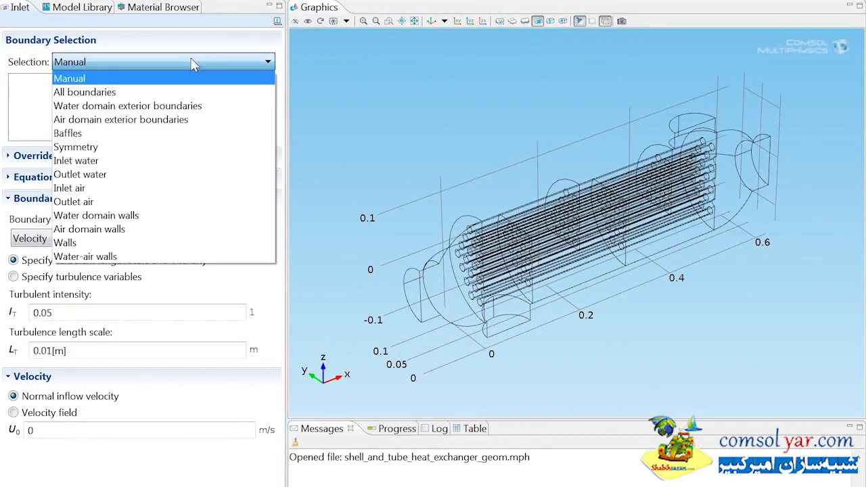
pyautogui.click(88, 163)
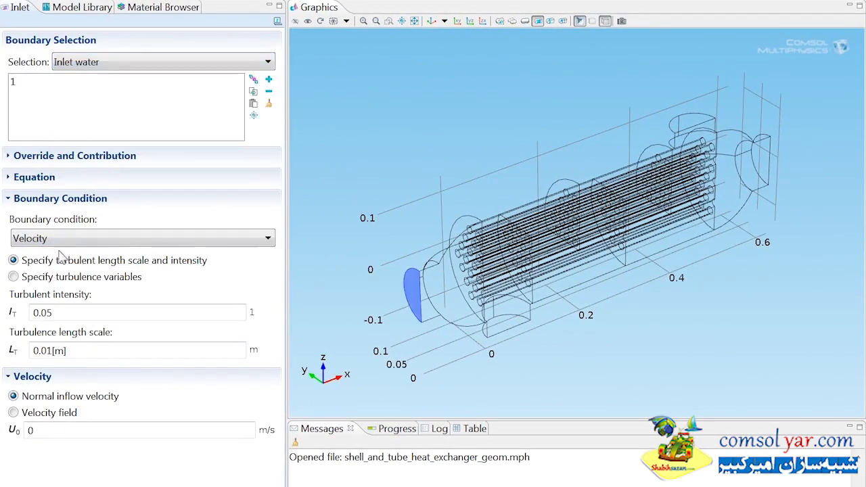
pyautogui.doubleClick(31, 431)
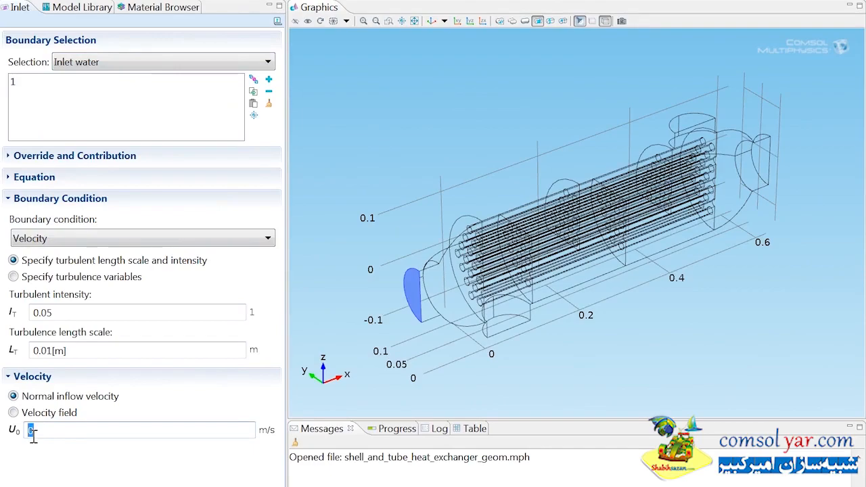
pyautogui.write('u_water')
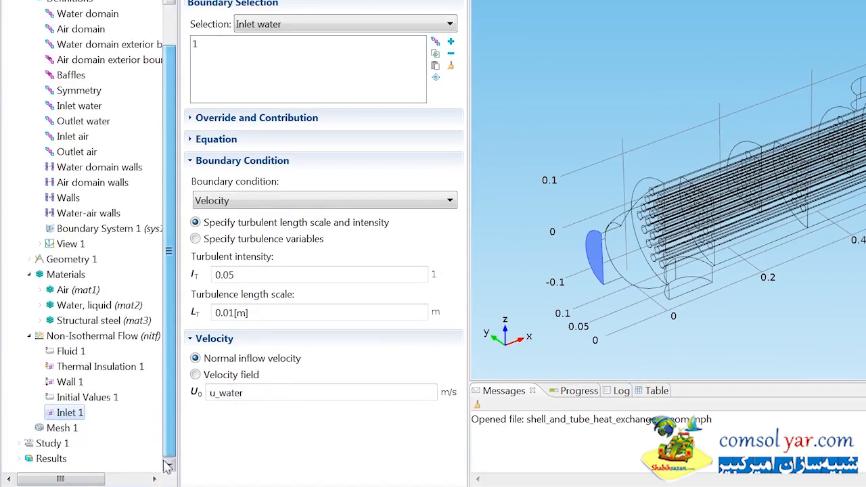
# Step: Rename the new inlet condition as Inlet water
pyautogui.rightClick(75, 416)
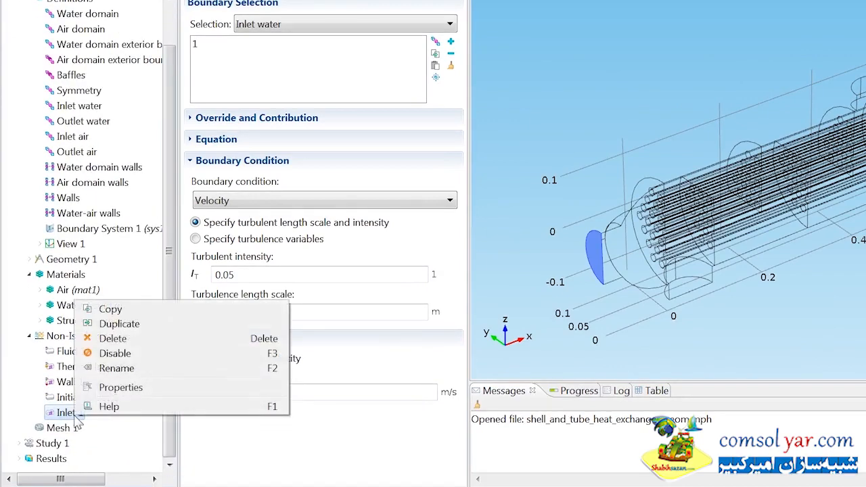
pyautogui.click(117, 369)
pyautogui.write('Inlet water')
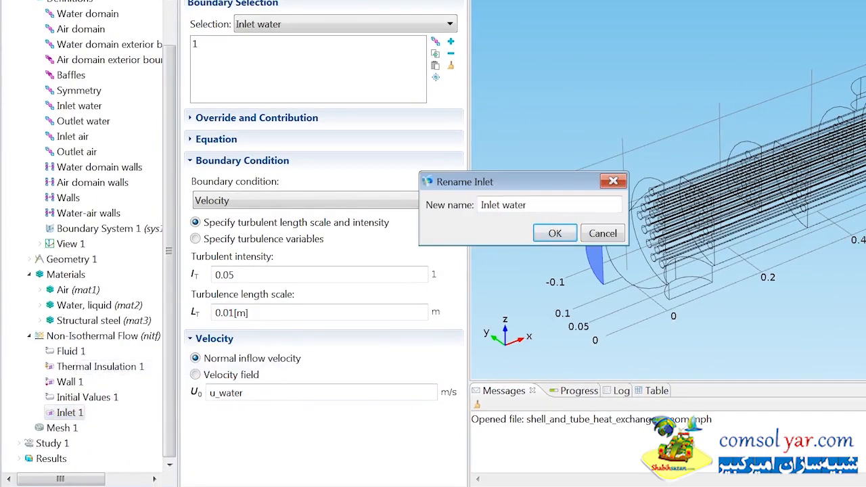
pyautogui.click(555, 234)
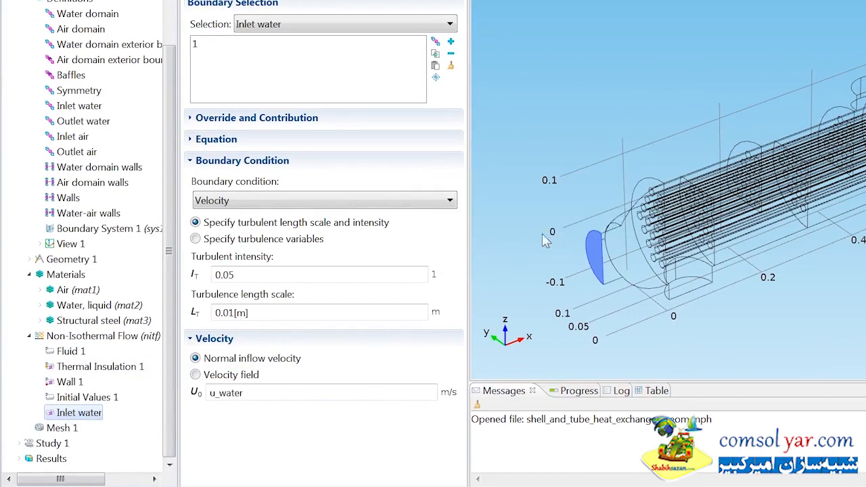
# Step: Add a turbulent flow Outlet to Non-Isothermal Flow on the Outlet water boundary with the Normal stress condition
pyautogui.rightClick(126, 339)
pyautogui.moveTo(203, 153)
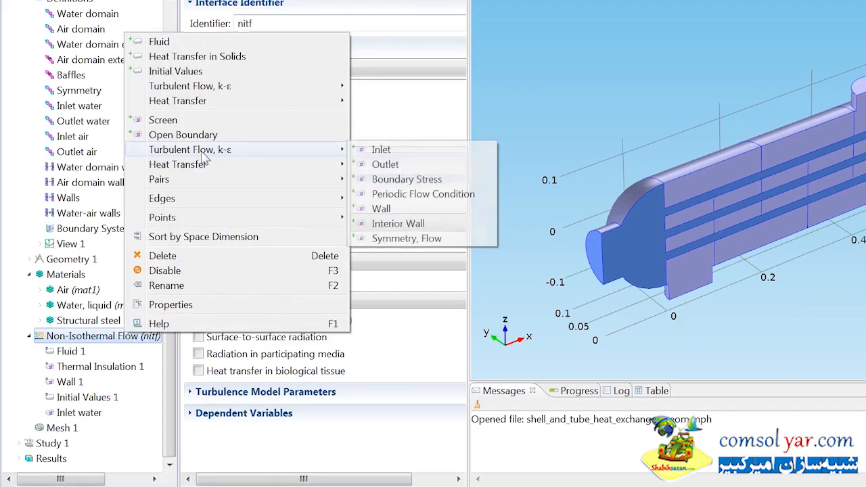
pyautogui.click(370, 166)
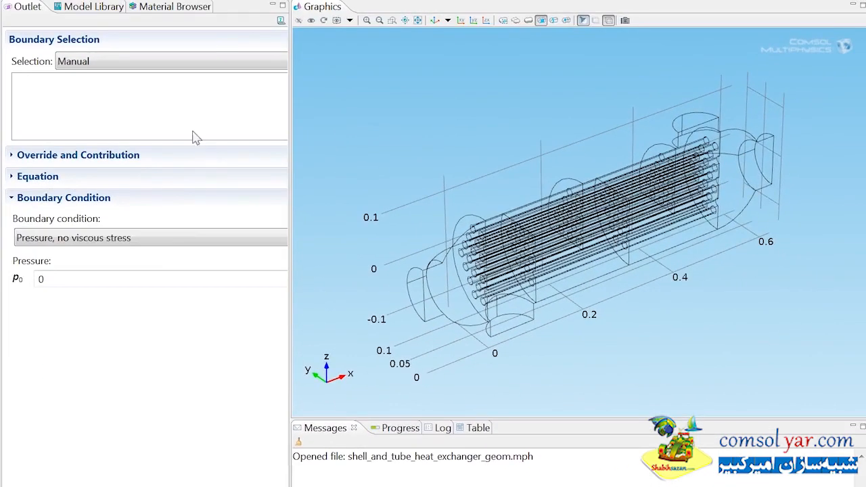
pyautogui.click(379, 30)
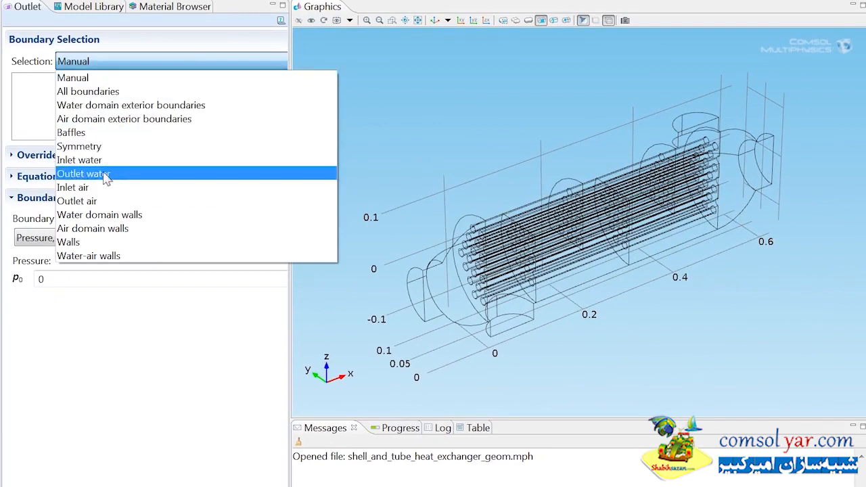
pyautogui.click(102, 171)
pyautogui.click(79, 239)
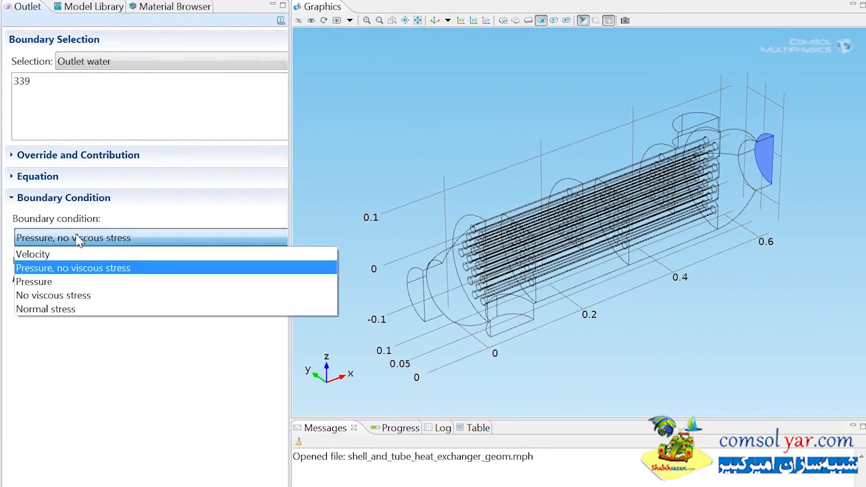
pyautogui.click(67, 309)
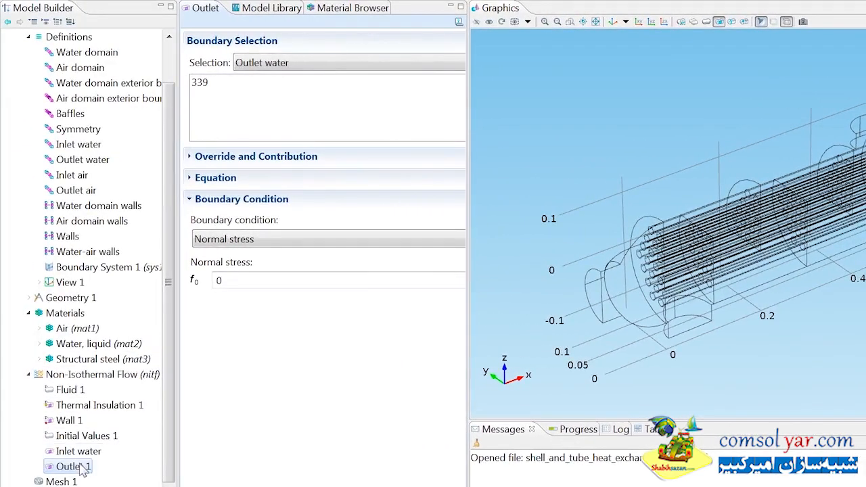
# Step: Rename the new outlet condition as Outlet water
pyautogui.rightClick(78, 467)
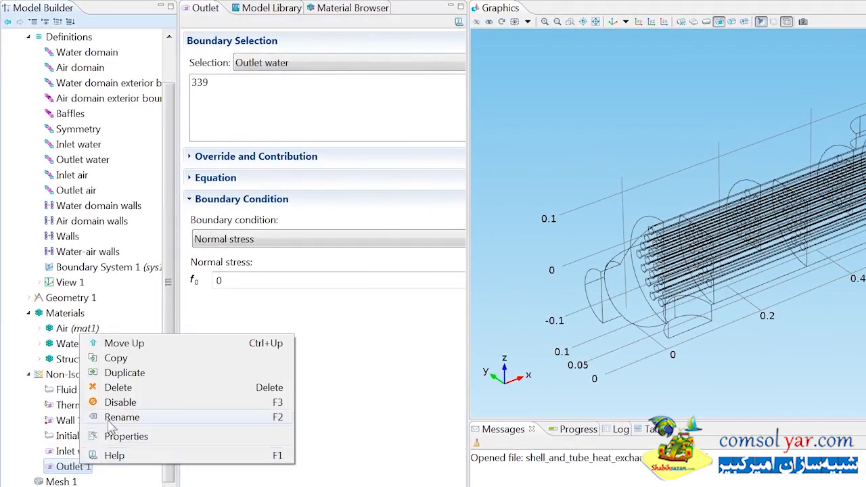
pyautogui.click(128, 418)
pyautogui.press('End')
pyautogui.press('BackSpace')
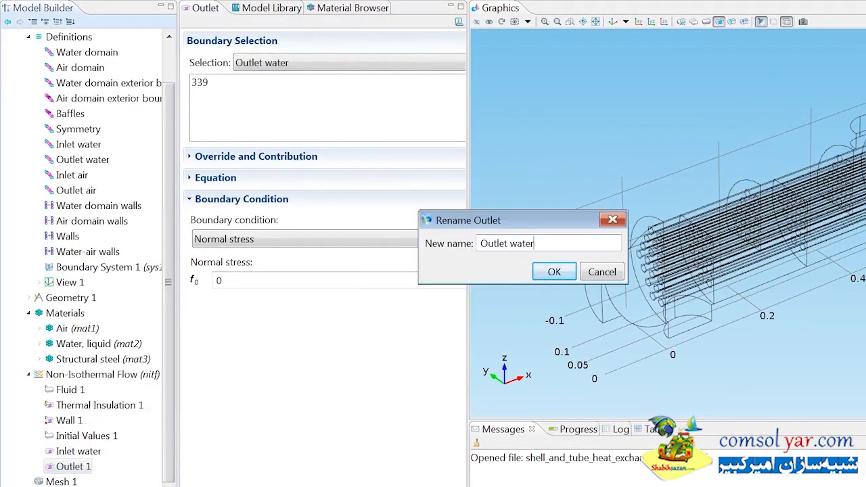
pyautogui.click(555, 273)
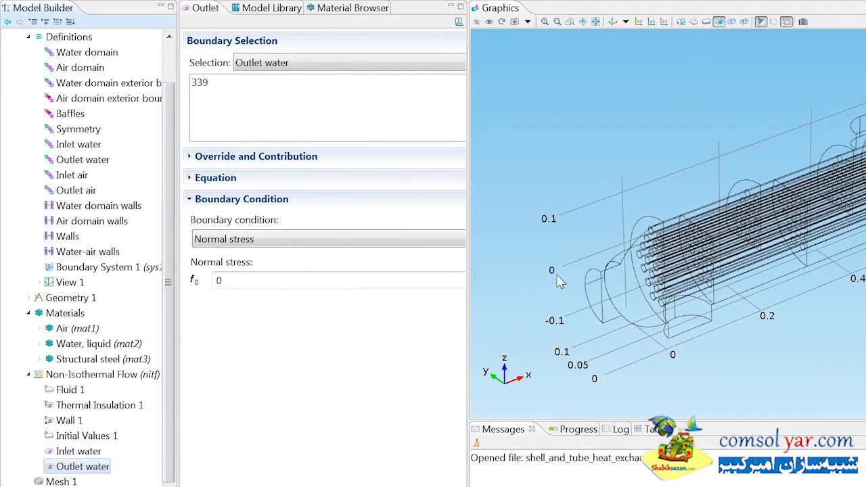
# Step: Add a turbulent flow Inlet to Non-Isothermal Flow on the Inlet air boundary with normal inflow velocity u_air
pyautogui.rightClick(117, 377)
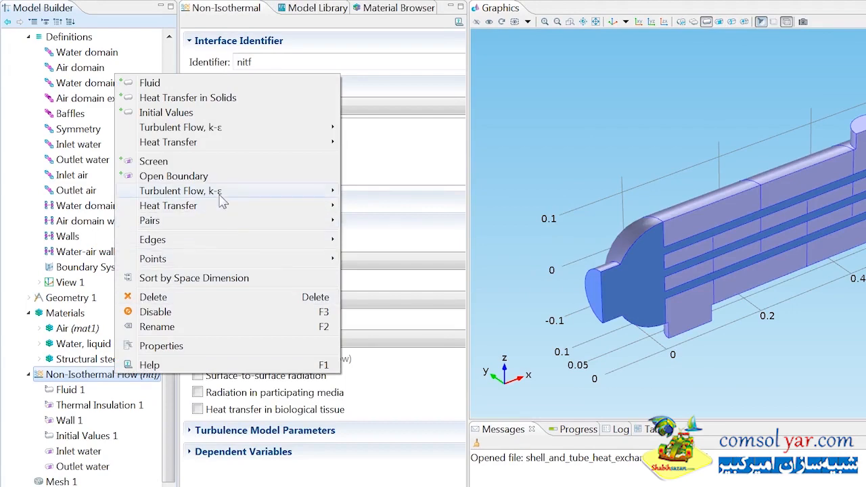
pyautogui.moveTo(224, 196)
pyautogui.click(369, 192)
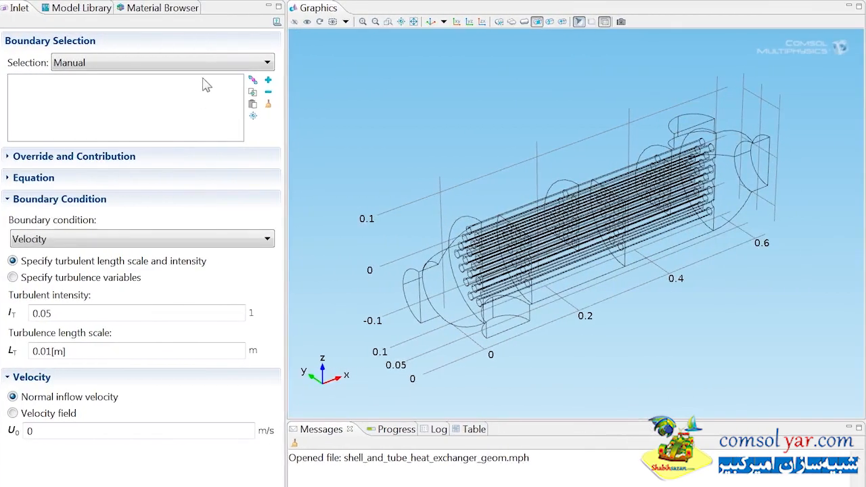
pyautogui.click(392, 63)
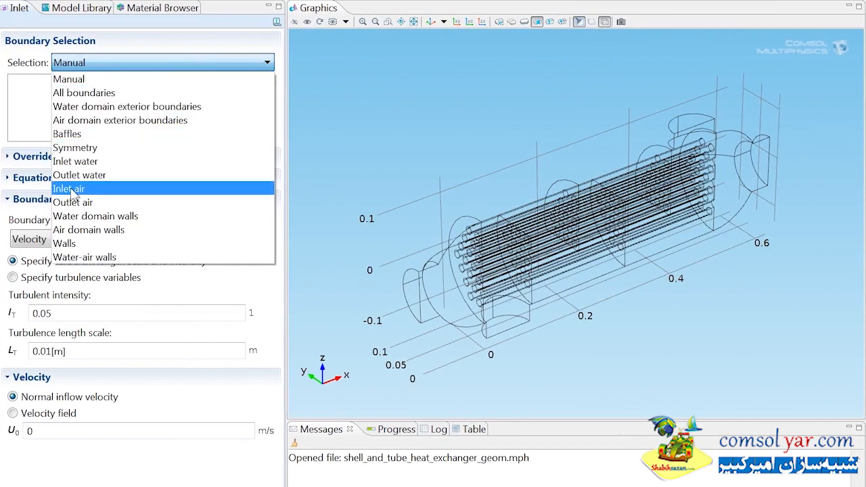
pyautogui.click(69, 189)
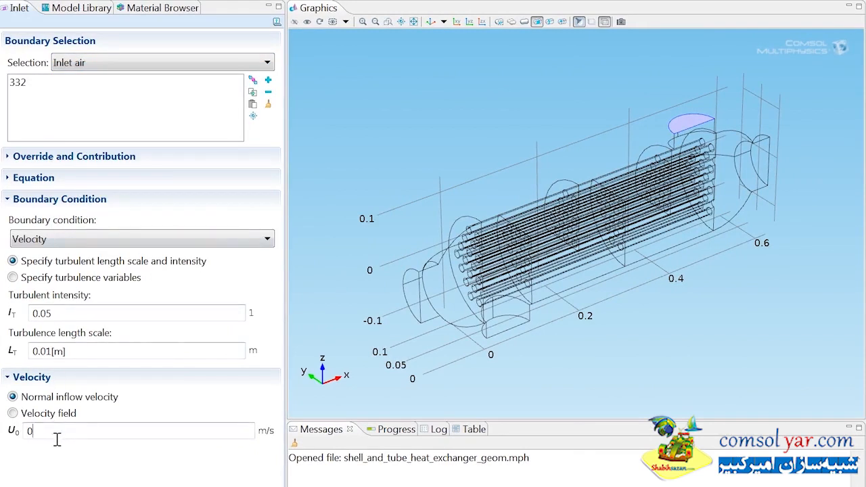
pyautogui.moveTo(58, 440); pyautogui.dragTo(20, 438)
pyautogui.write('u_air')
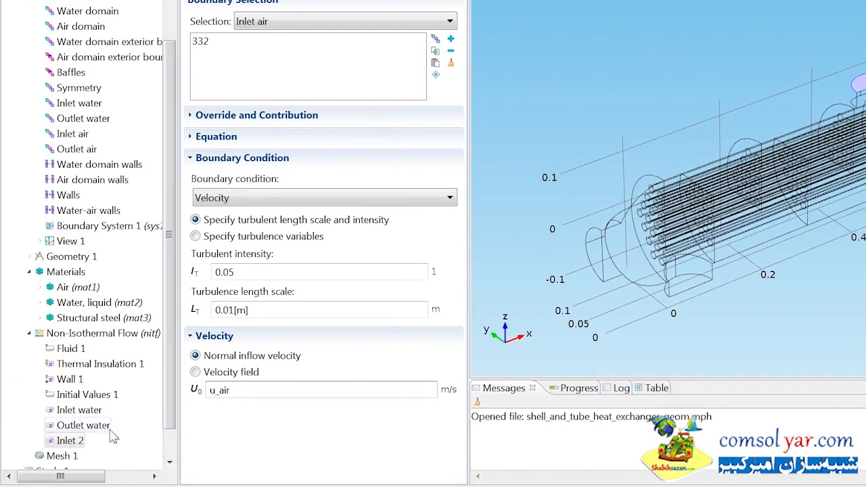
# Step: Rename the second inlet condition as Inlet air
pyautogui.rightClick(77, 449)
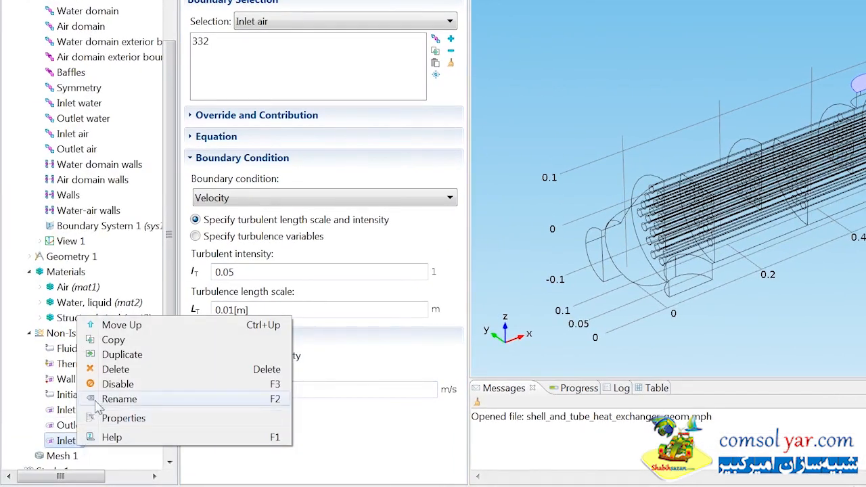
pyautogui.click(119, 398)
pyautogui.write('Inlet air')
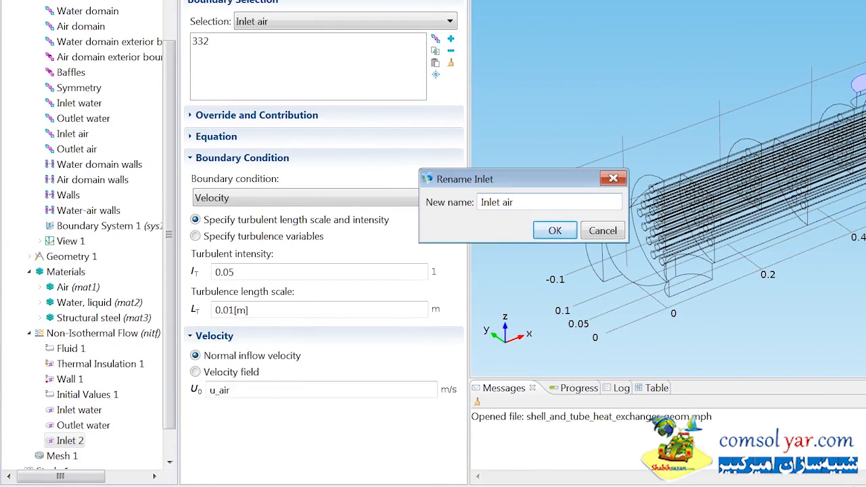
pyautogui.click(552, 231)
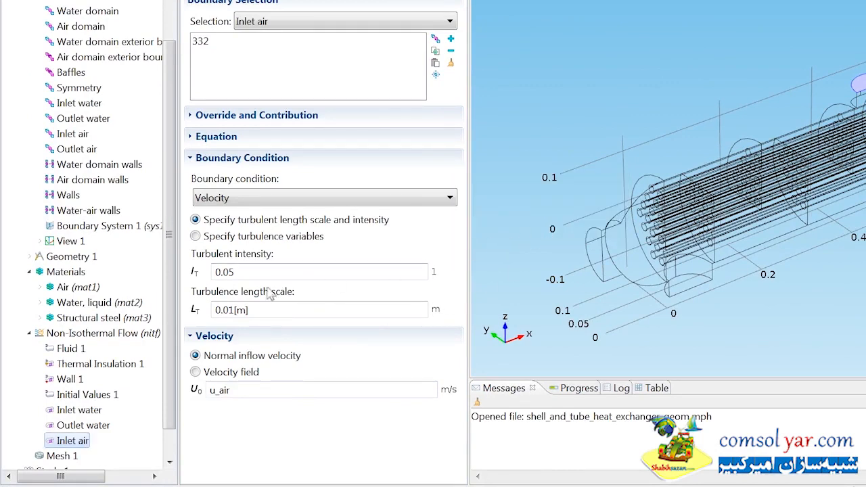
# Step: Add a turbulent flow Outlet to Non-Isothermal Flow on the Outlet air boundary with the Normal stress condition
pyautogui.rightClick(147, 335)
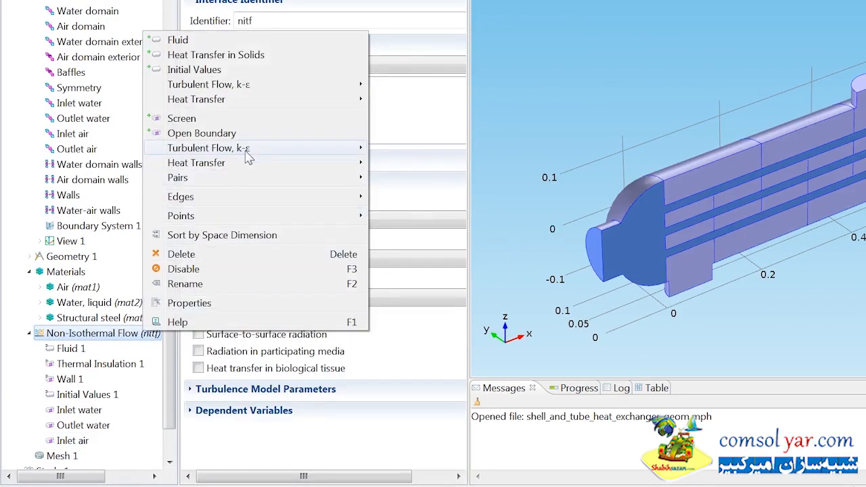
pyautogui.moveTo(248, 157)
pyautogui.click(424, 163)
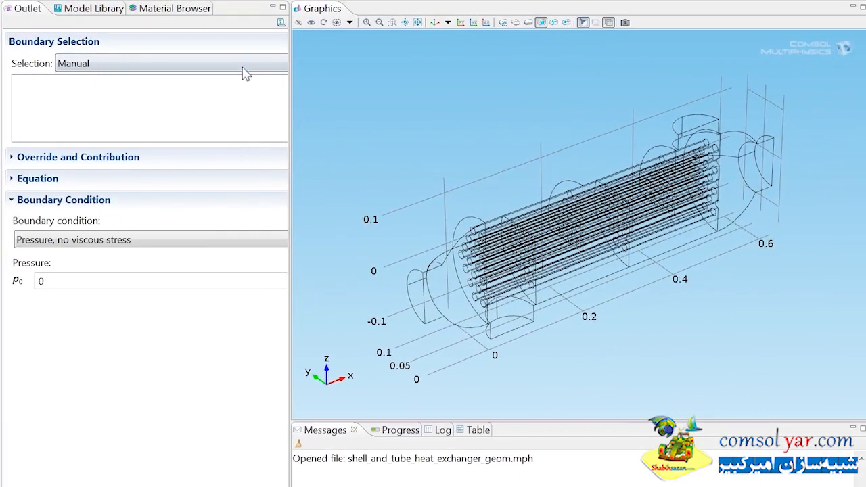
pyautogui.click(421, 22)
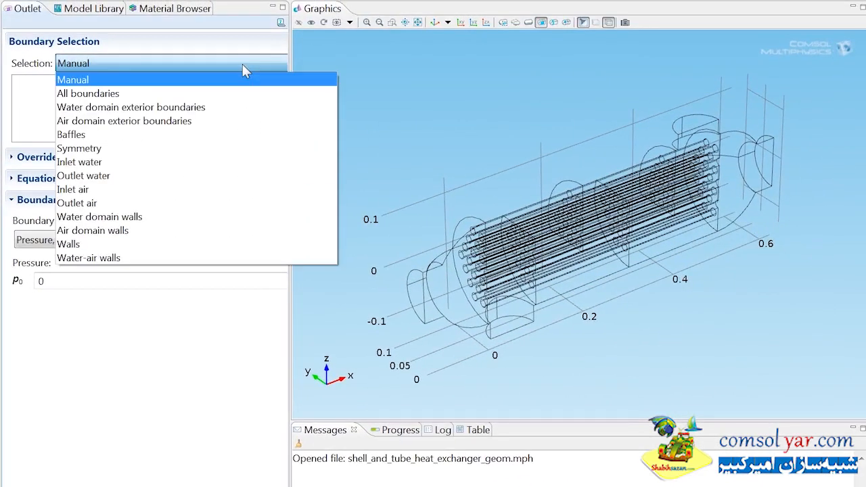
pyautogui.click(131, 203)
pyautogui.click(113, 241)
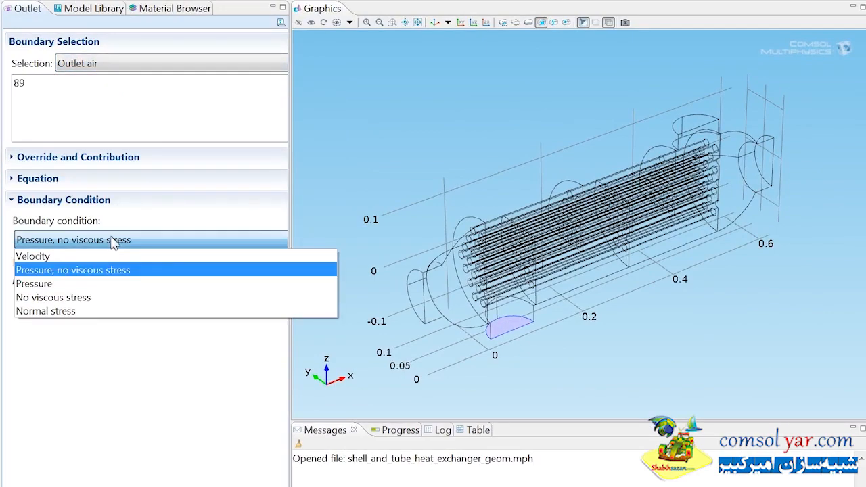
pyautogui.click(82, 312)
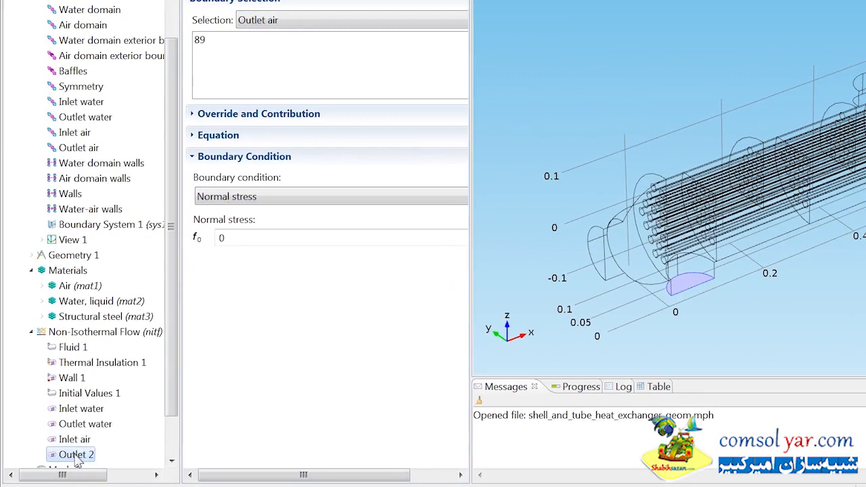
# Step: Rename the second outlet condition as Outlet air
pyautogui.rightClick(76, 454)
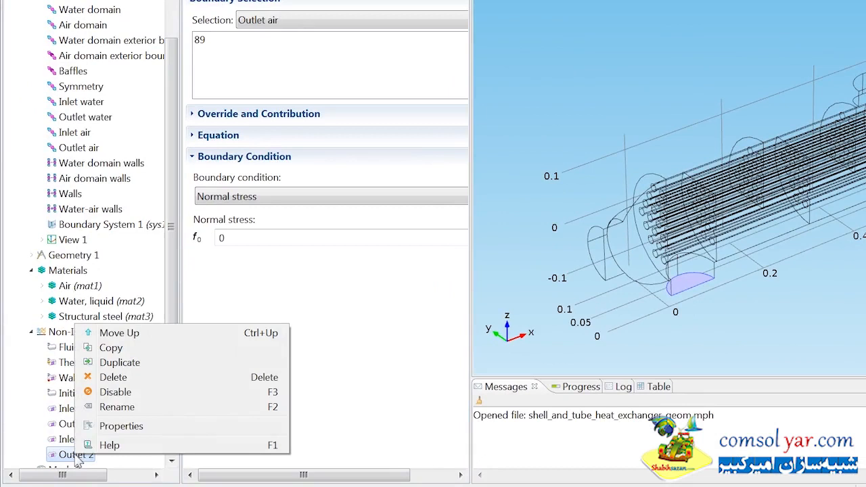
pyautogui.click(108, 407)
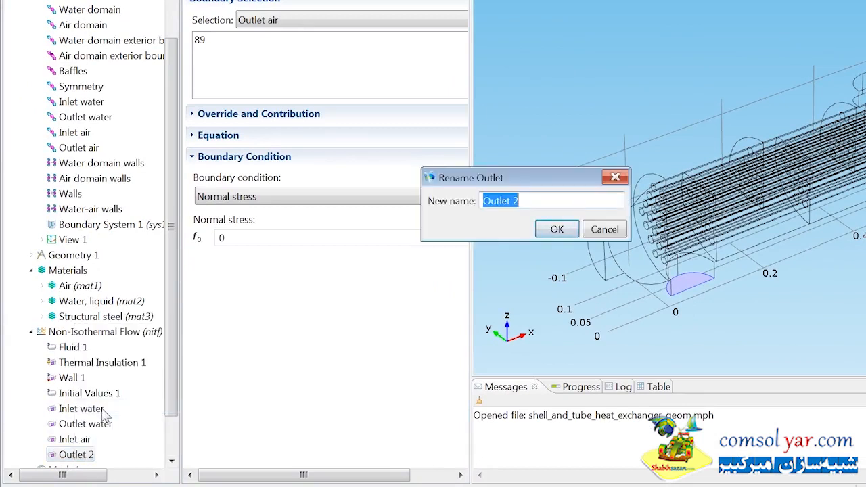
pyautogui.press('End')
pyautogui.press('BackSpace')
pyautogui.press('BackSpace')
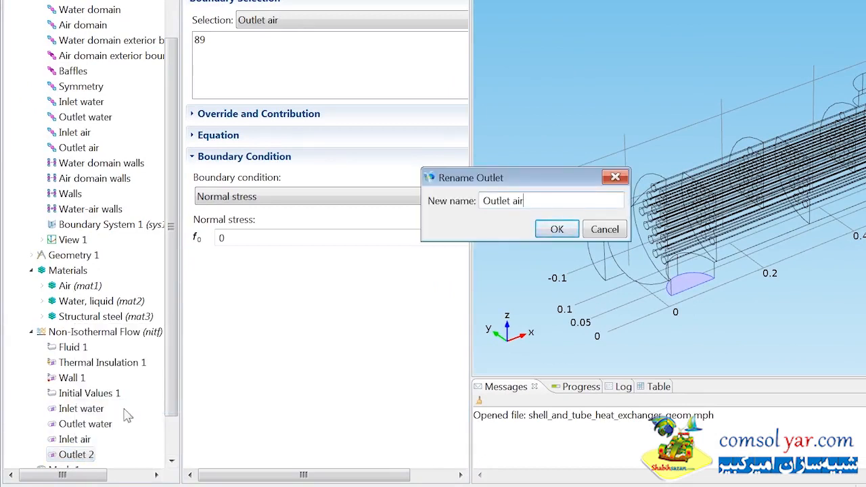
pyautogui.click(548, 231)
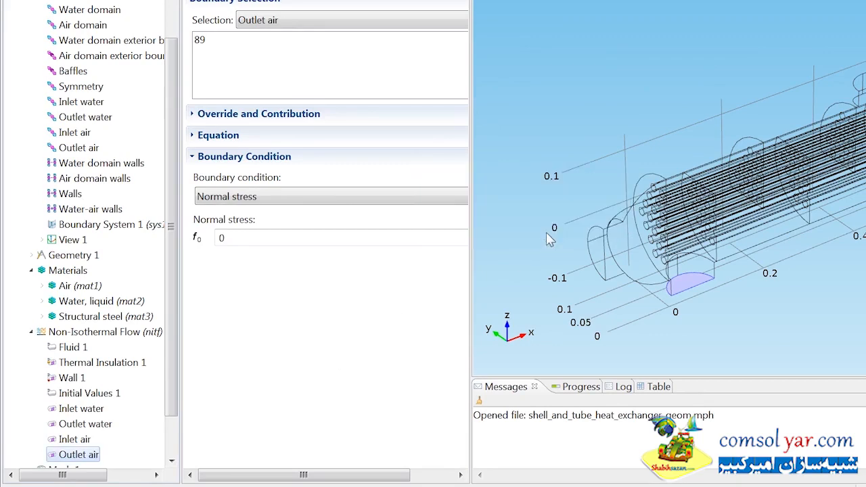
# Step: Add a turbulent flow Symmetry, Flow condition to Non-Isothermal Flow on the Symmetry selection
pyautogui.click(151, 339)
pyautogui.rightClick(152, 343)
pyautogui.moveTo(279, 163)
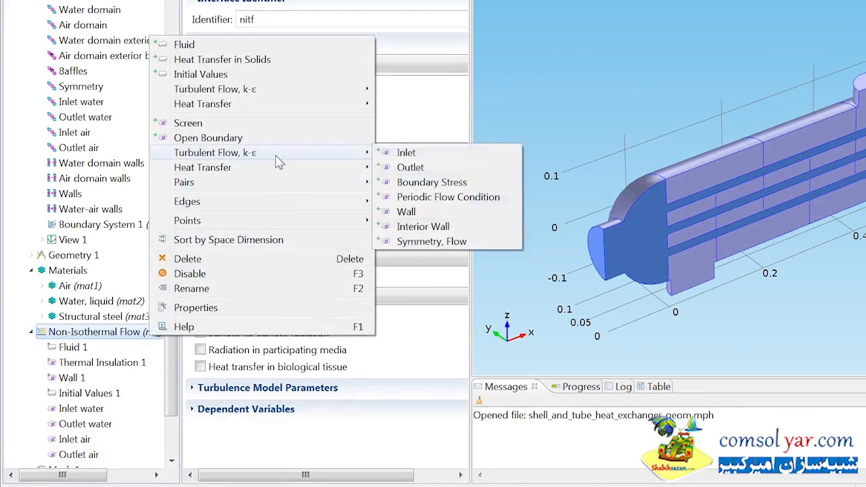
pyautogui.click(417, 242)
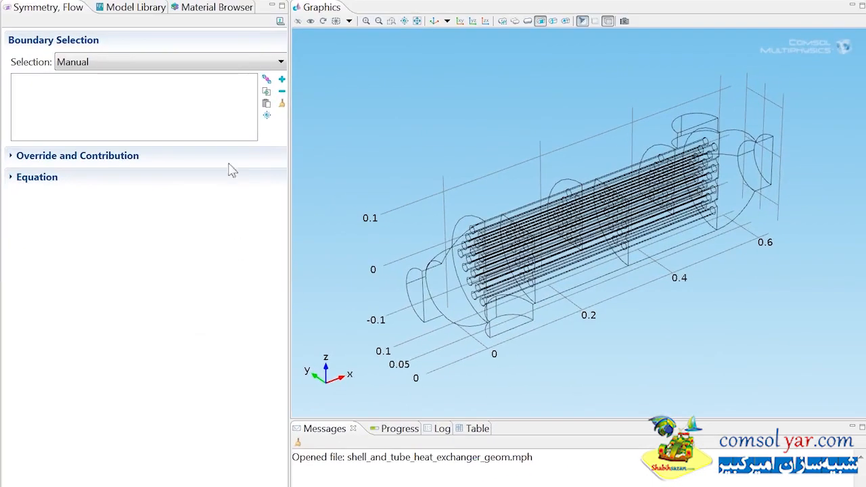
pyautogui.click(223, 65)
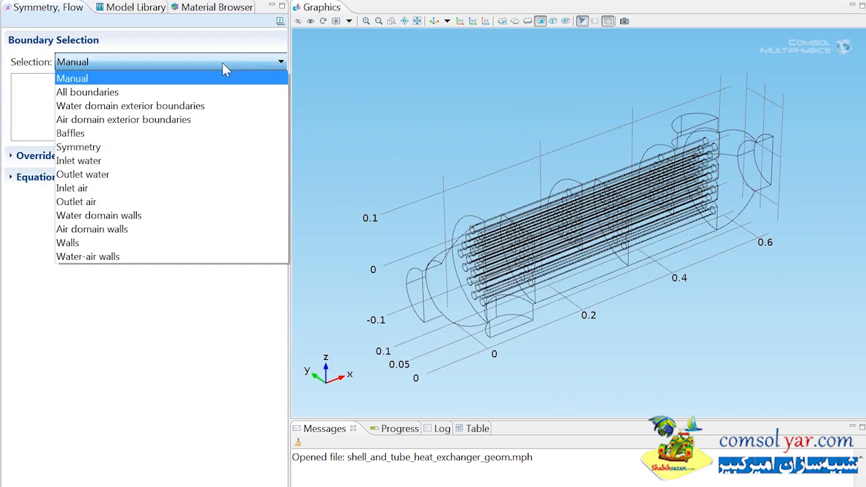
pyautogui.click(95, 149)
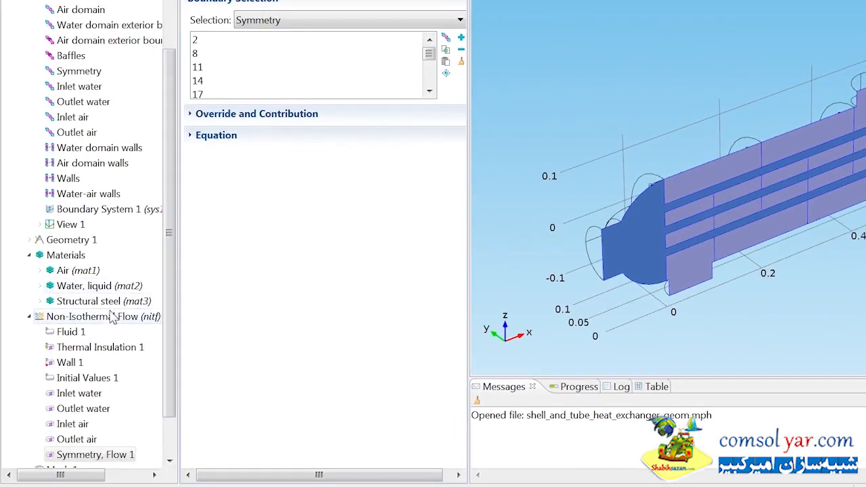
# Step: Add a turbulent flow Interior Wall condition to Non-Isothermal Flow on the Walls selection
pyautogui.rightClick(111, 318)
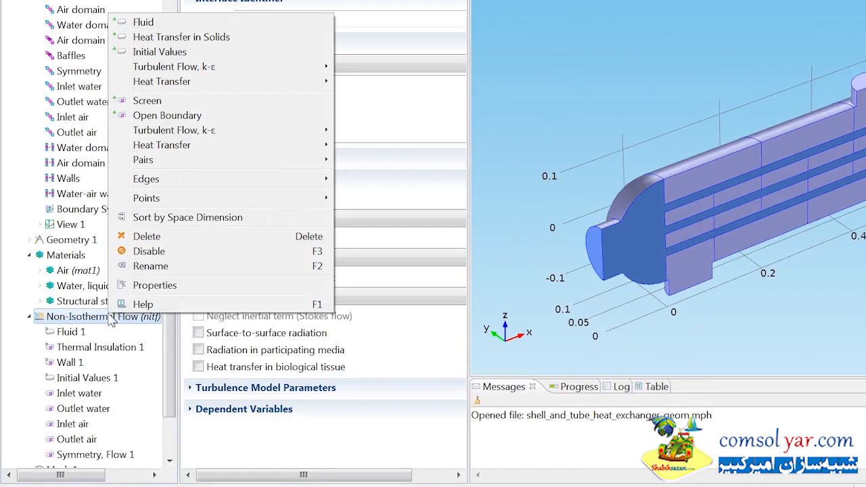
pyautogui.moveTo(207, 139)
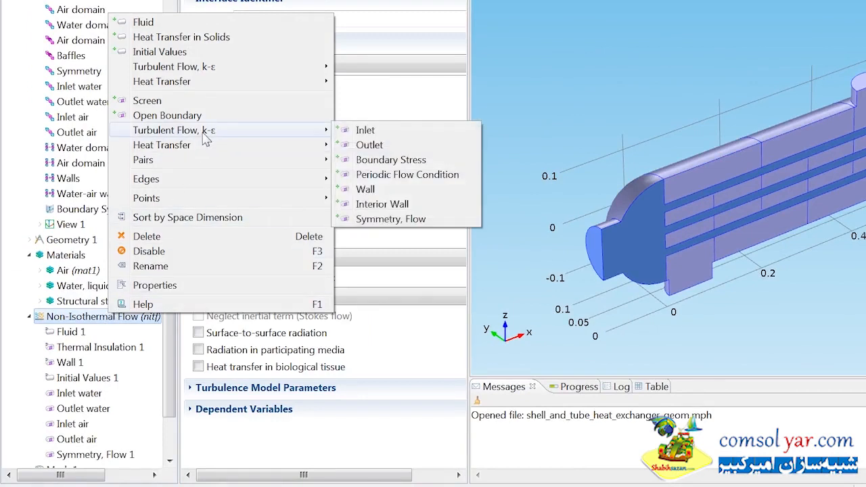
pyautogui.click(371, 203)
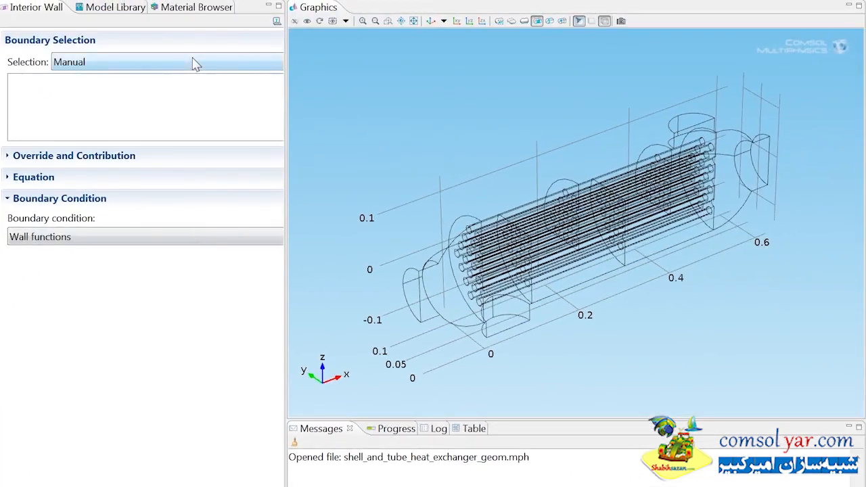
pyautogui.click(194, 64)
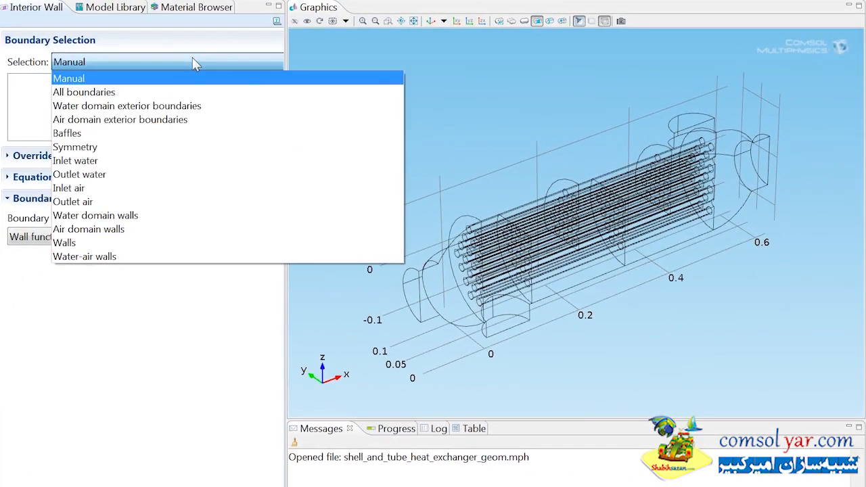
pyautogui.click(66, 243)
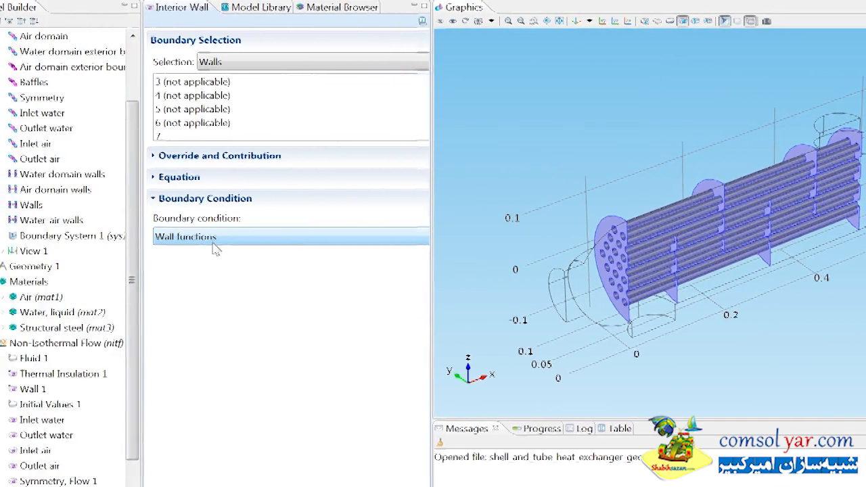
# Step: Add a heat transfer Temperature condition to Non-Isothermal Flow on the Inlet water boundary with temperature T_water
pyautogui.rightClick(88, 343)
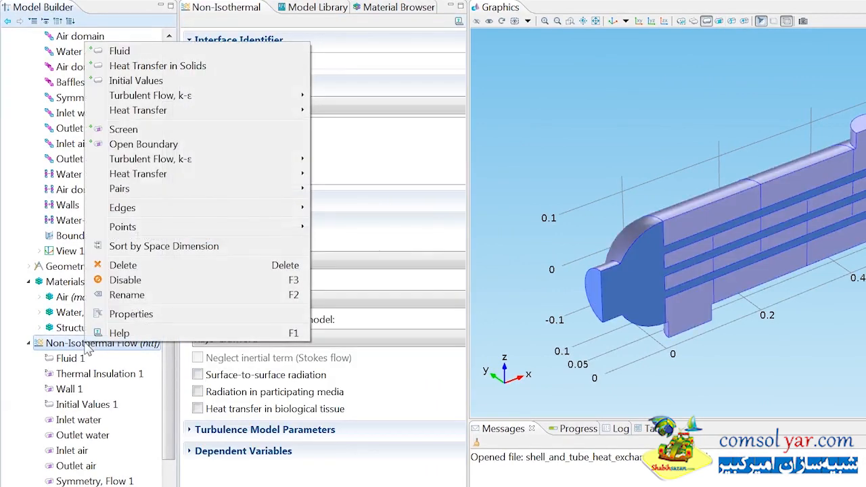
pyautogui.moveTo(166, 177)
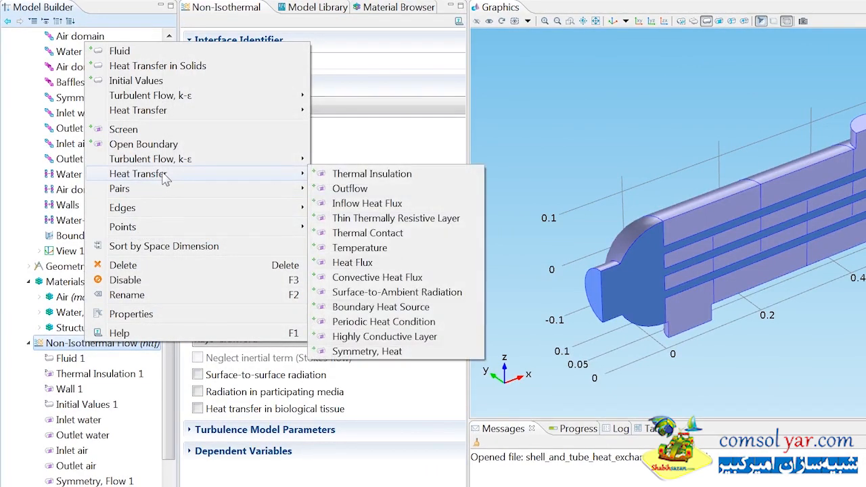
pyautogui.click(350, 252)
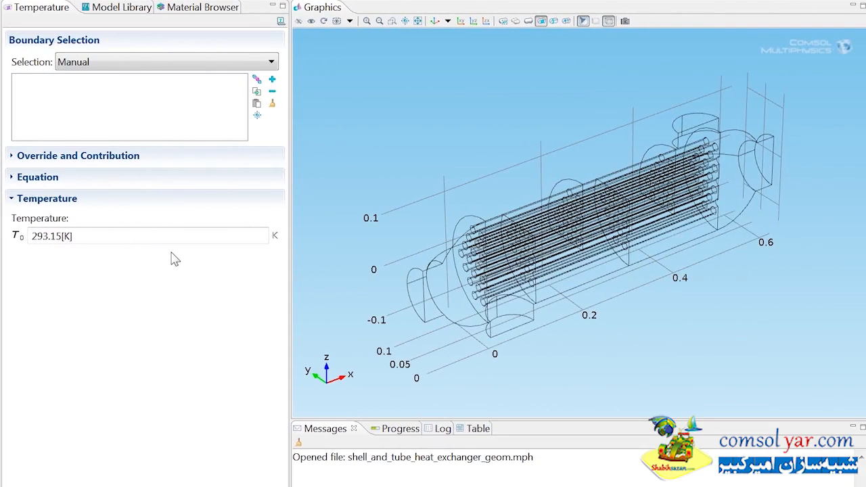
pyautogui.click(155, 63)
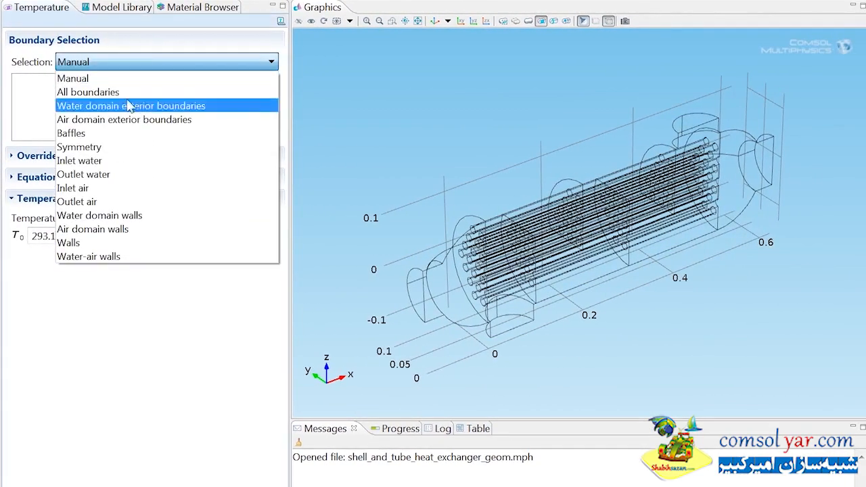
pyautogui.click(89, 165)
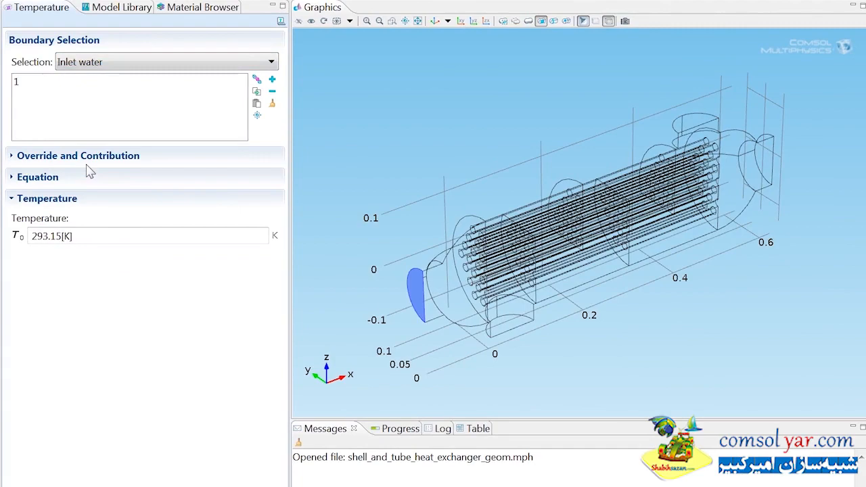
pyautogui.tripleClick(84, 237)
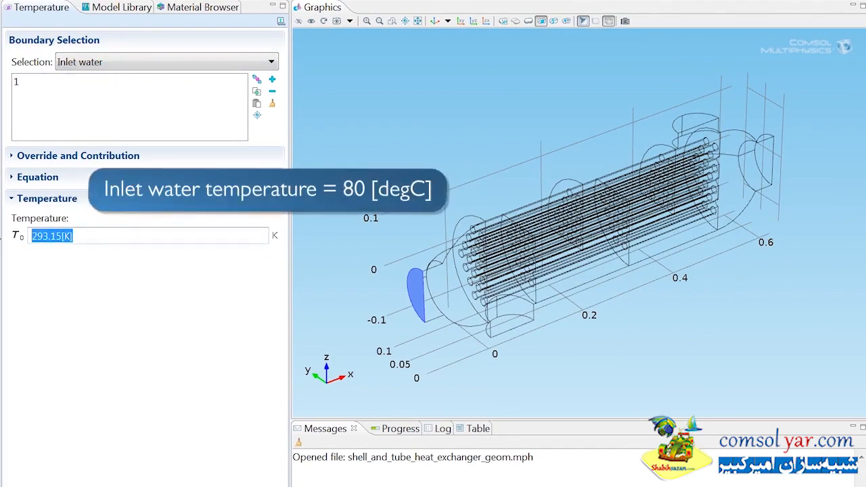
pyautogui.write('T_water')
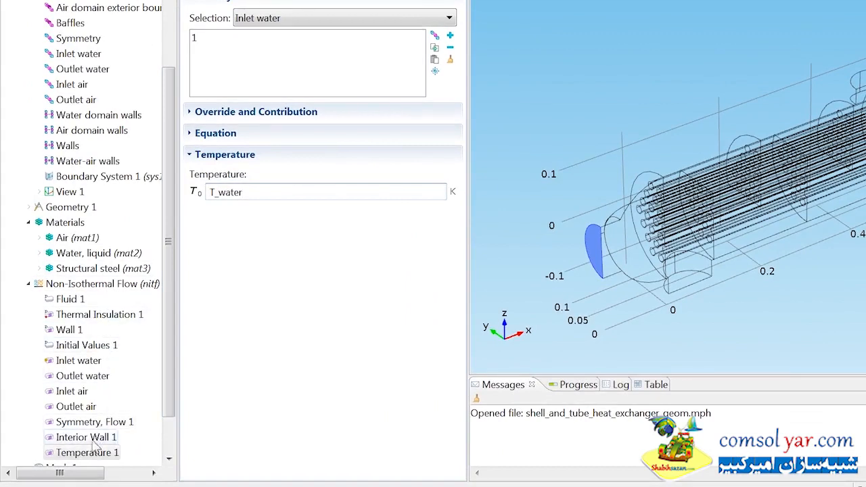
# Step: Rename the new water inlet temperature condition as Temperature water
pyautogui.rightClick(94, 450)
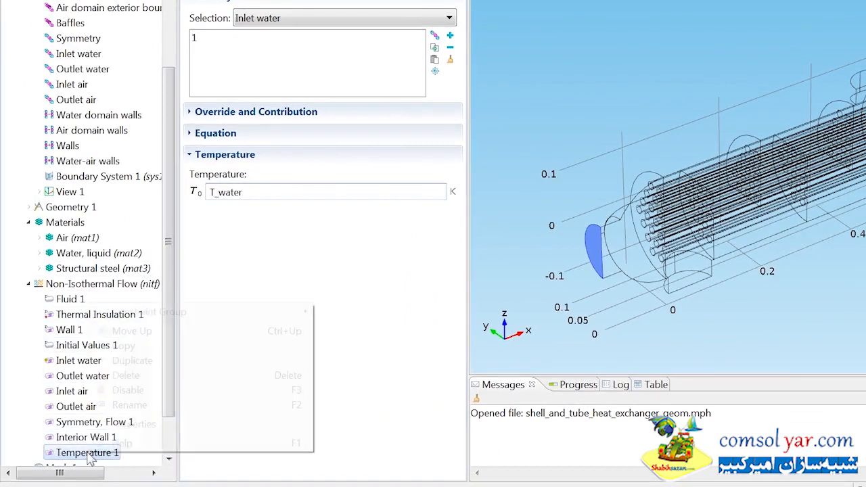
pyautogui.click(118, 407)
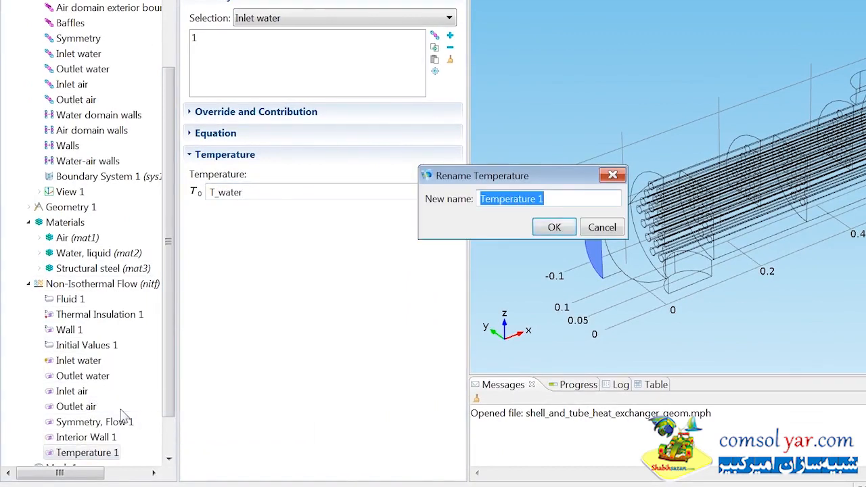
pyautogui.press('End')
pyautogui.press('BackSpace')
pyautogui.write('wat')
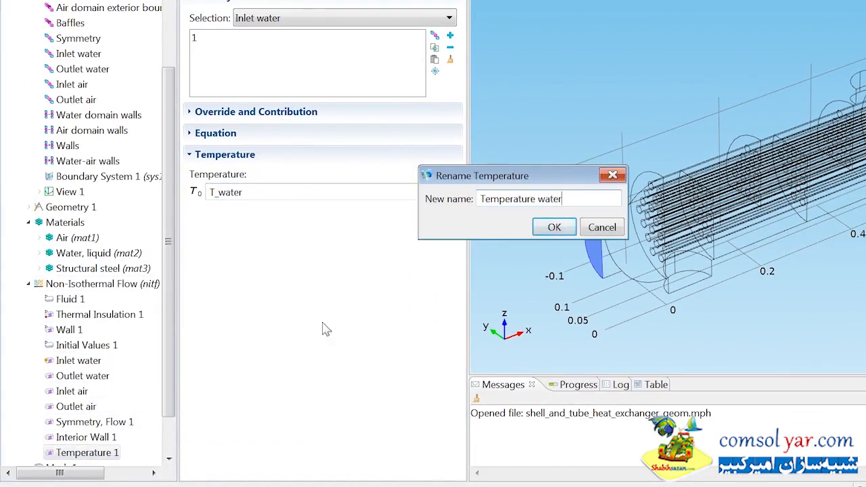
pyautogui.click(554, 226)
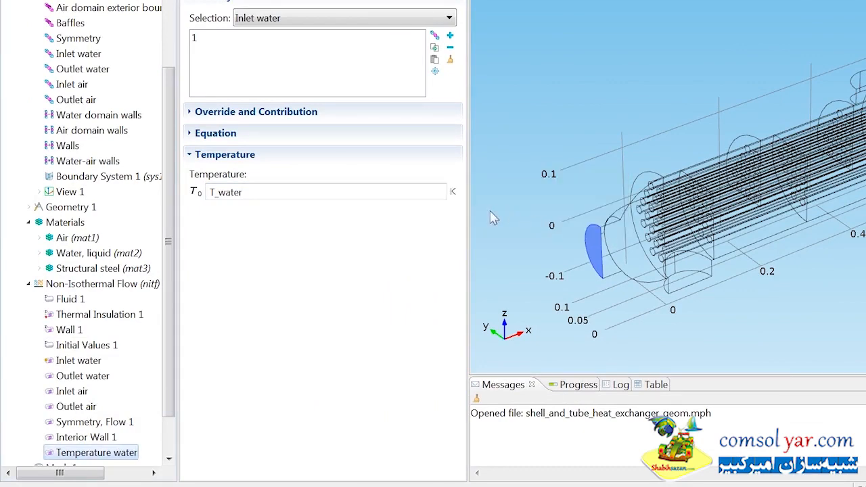
# Step: Add a heat transfer Outflow condition to Non-Isothermal Flow on the Outlet water boundary
pyautogui.rightClick(139, 285)
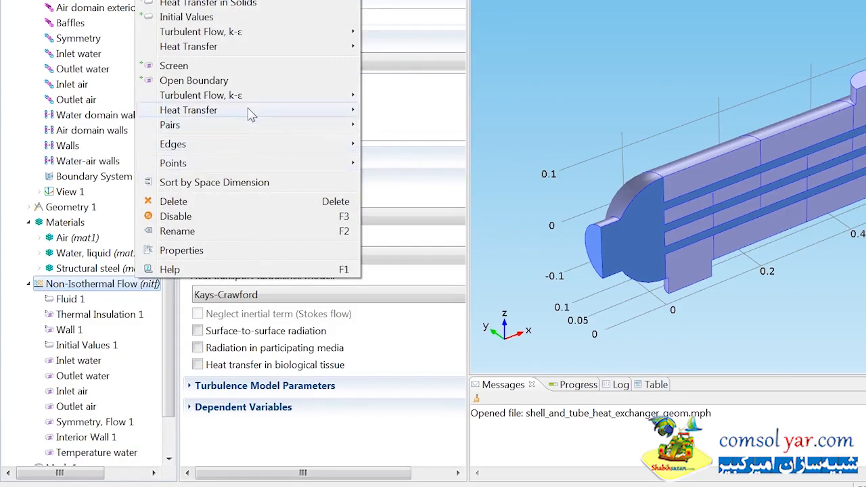
pyautogui.moveTo(251, 111)
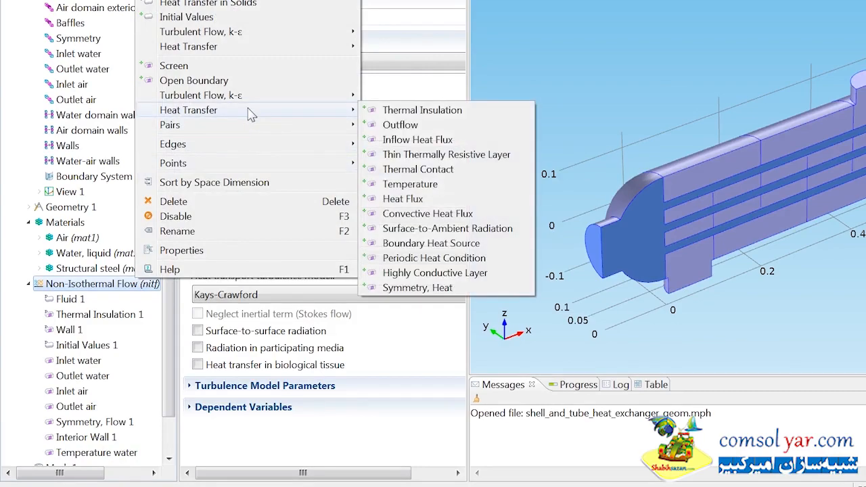
pyautogui.click(389, 125)
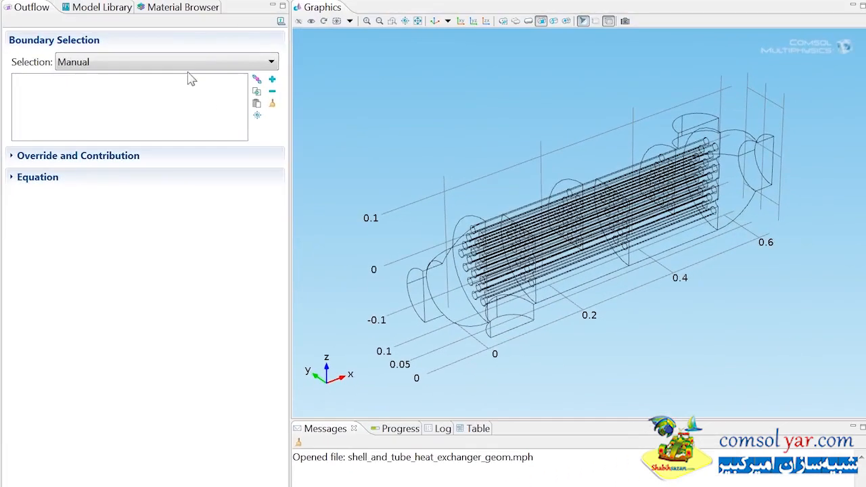
pyautogui.click(369, 20)
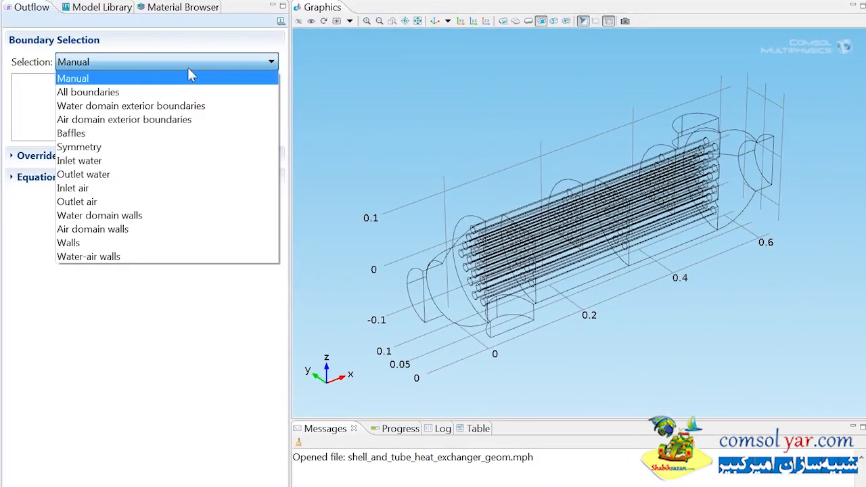
pyautogui.click(102, 174)
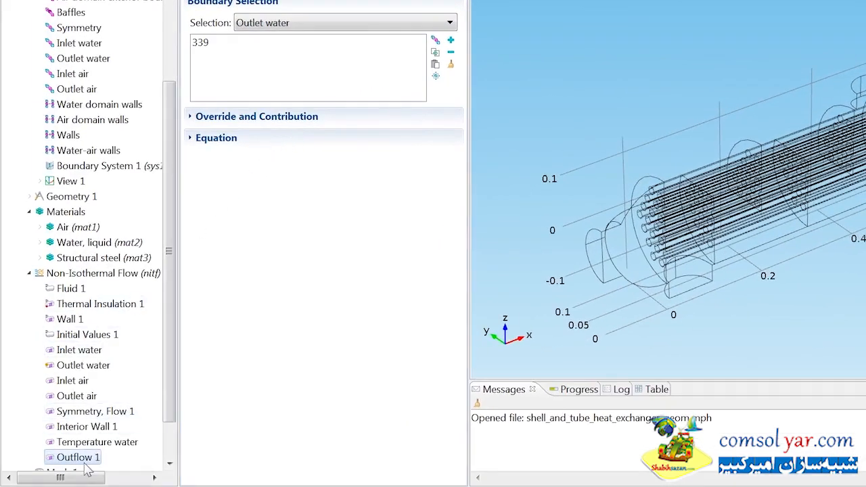
# Step: Rename the new outflow condition on the water outlet as Outflow water
pyautogui.rightClick(85, 467)
pyautogui.click(125, 420)
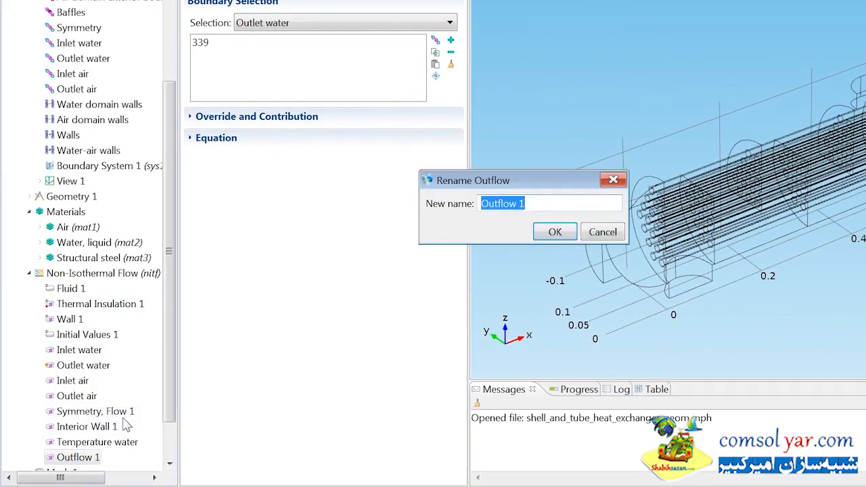
pyautogui.write('Outflow water')
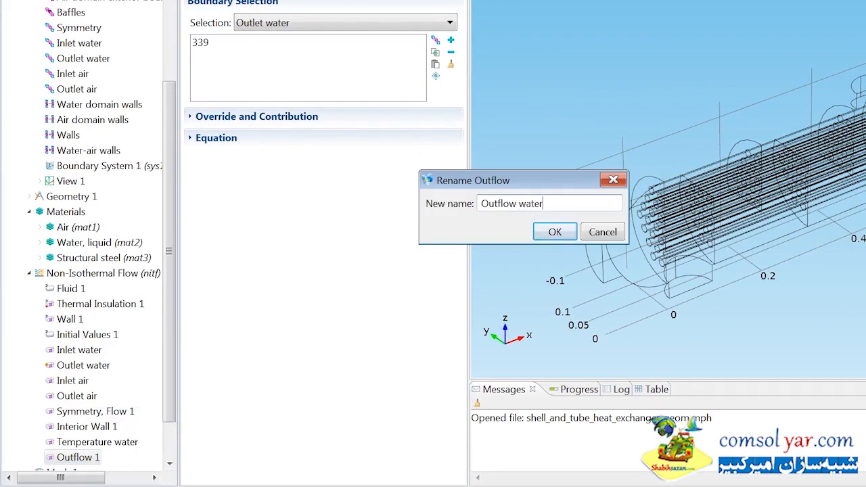
pyautogui.click(556, 232)
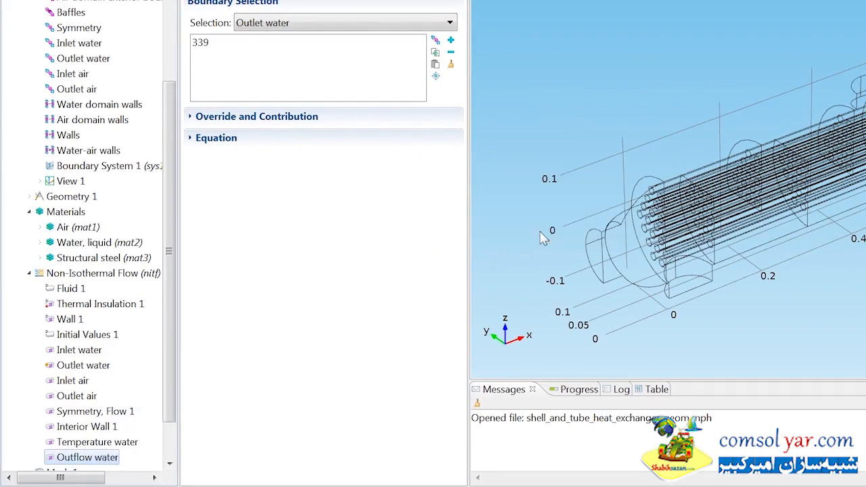
# Step: Add a heat transfer Temperature condition to Non-Isothermal Flow on the Inlet air boundary with temperature T_air
pyautogui.rightClick(133, 278)
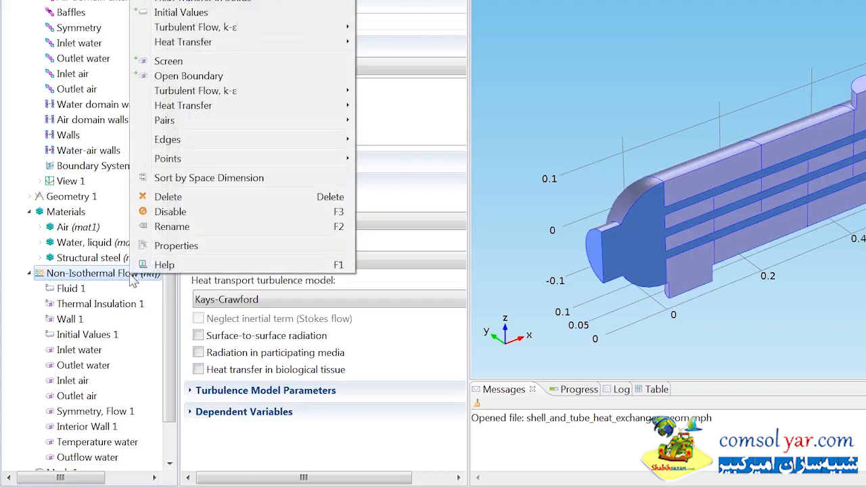
pyautogui.moveTo(245, 112)
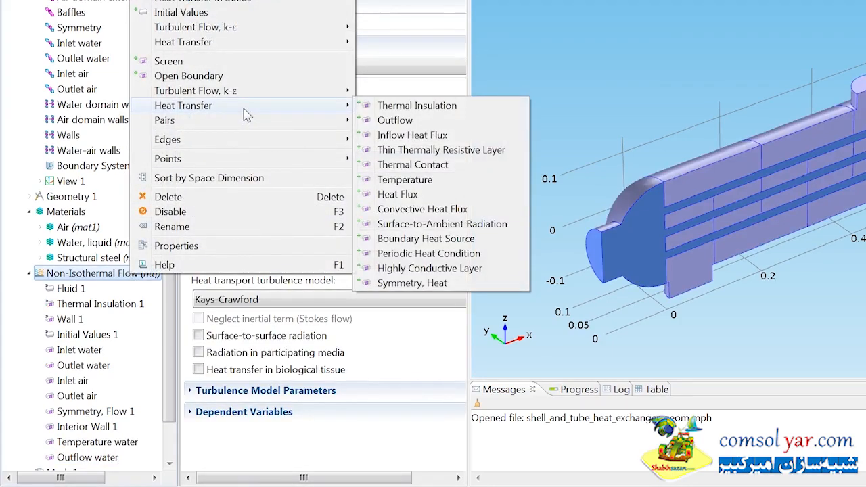
pyautogui.click(404, 182)
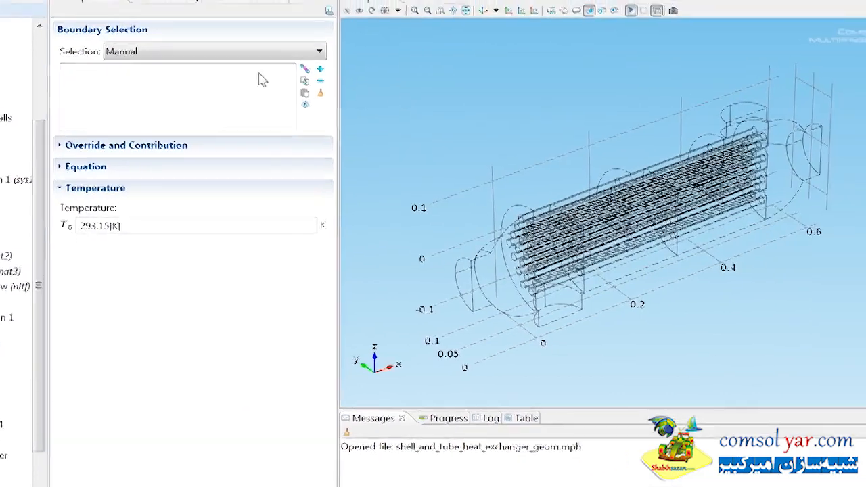
pyautogui.click(389, 24)
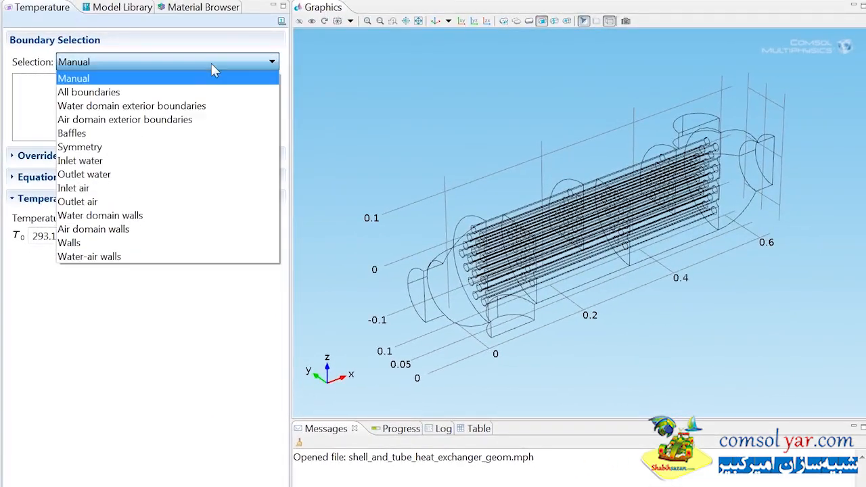
pyautogui.click(95, 188)
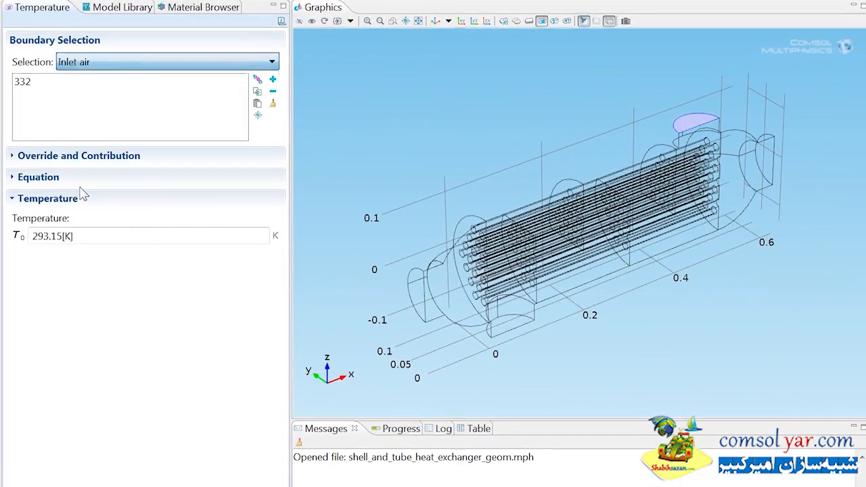
pyautogui.moveTo(74, 237); pyautogui.dragTo(21, 248)
pyautogui.write('T_air')
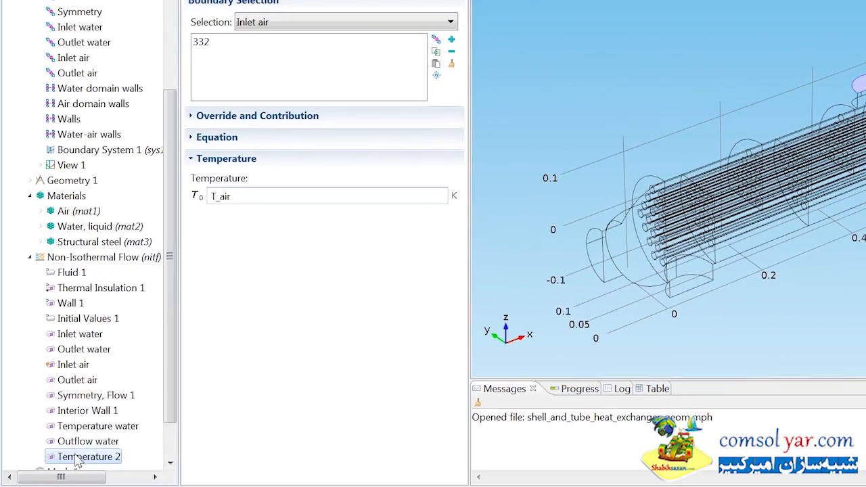
# Step: Rename the new air inlet temperature condition as Temperature air
pyautogui.rightClick(77, 458)
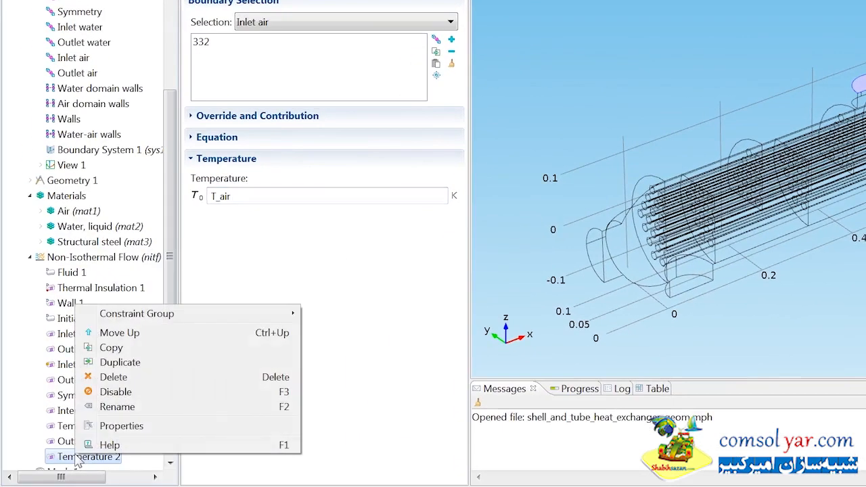
pyautogui.click(119, 407)
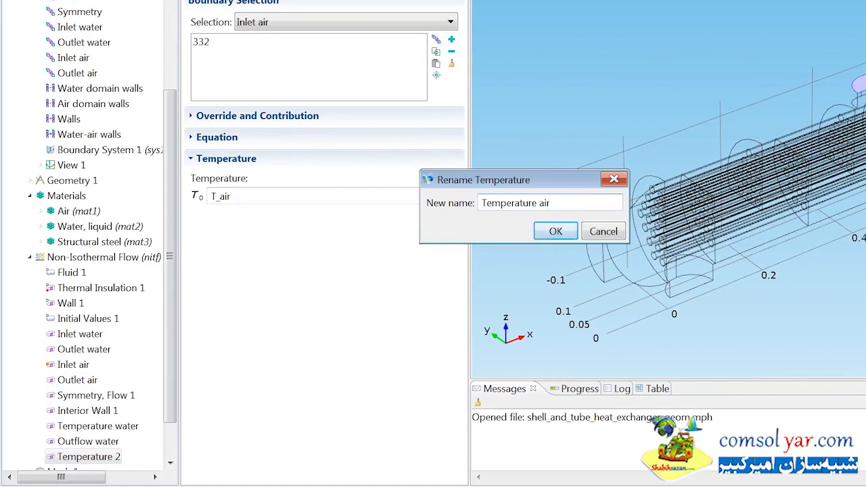
pyautogui.write('air')
pyautogui.click(552, 232)
# Step: Add a heat transfer Outflow condition to Non-Isothermal Flow on the Outlet air boundary
pyautogui.click(138, 258)
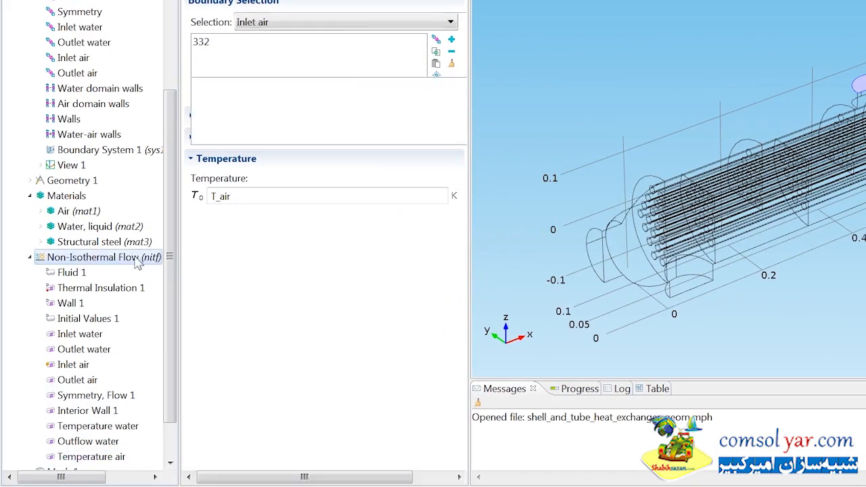
pyautogui.rightClick(138, 259)
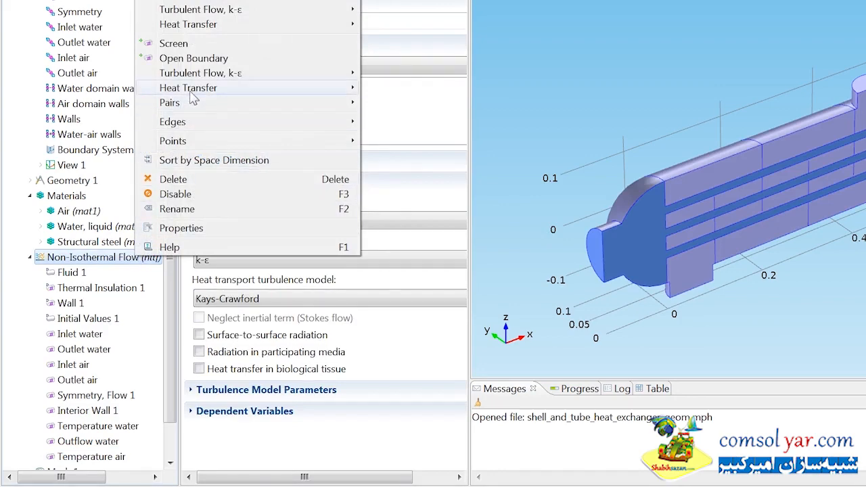
pyautogui.moveTo(233, 89)
pyautogui.click(410, 103)
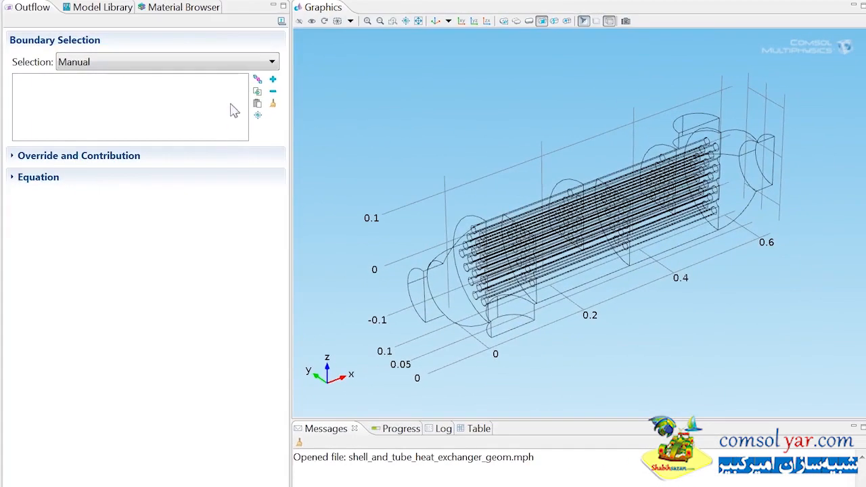
pyautogui.click(227, 65)
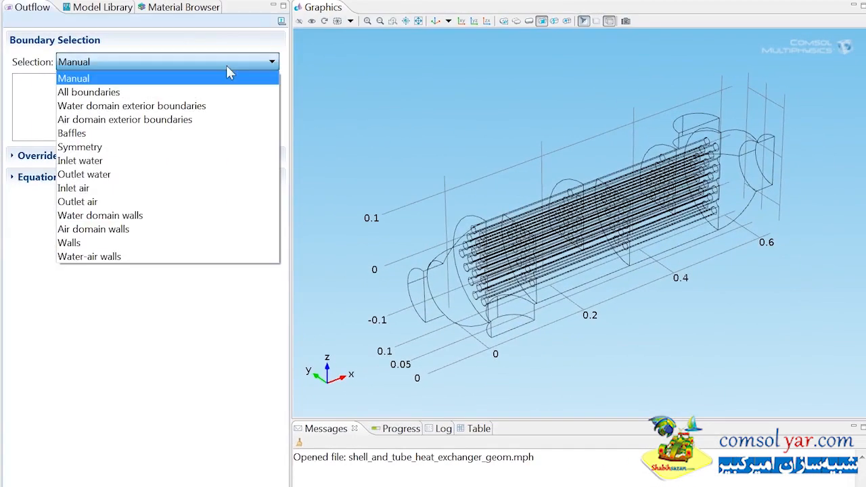
pyautogui.click(78, 202)
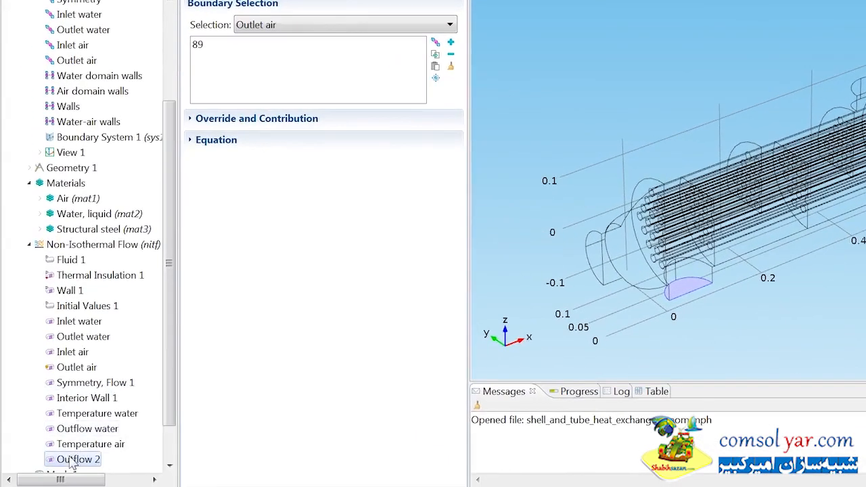
# Step: Rename the new outflow condition on the air outlet as Outflow air
pyautogui.rightClick(78, 460)
pyautogui.click(102, 409)
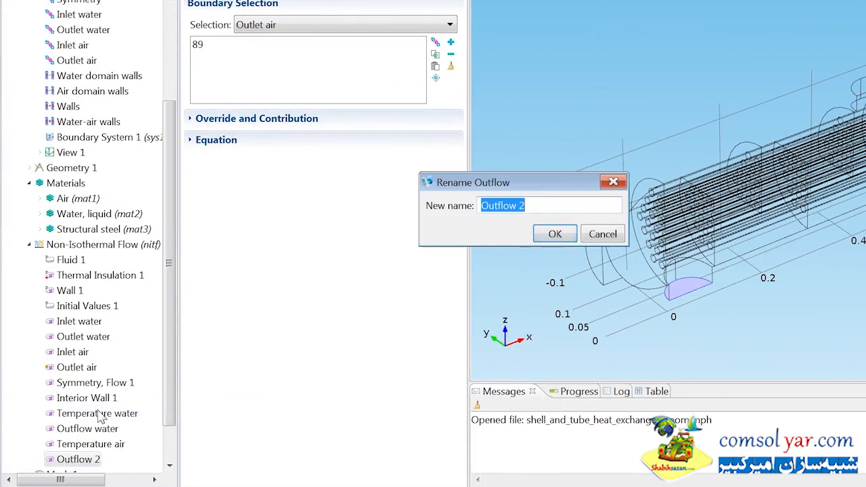
pyautogui.press('End')
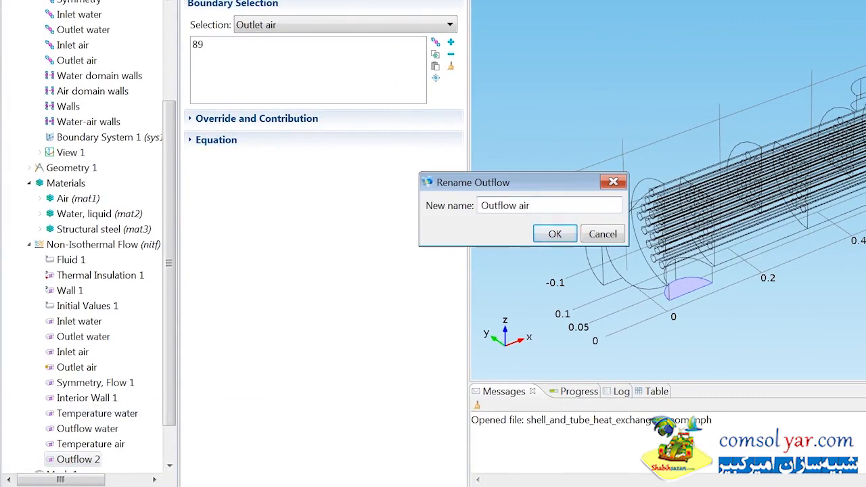
pyautogui.write('air')
pyautogui.click(552, 234)
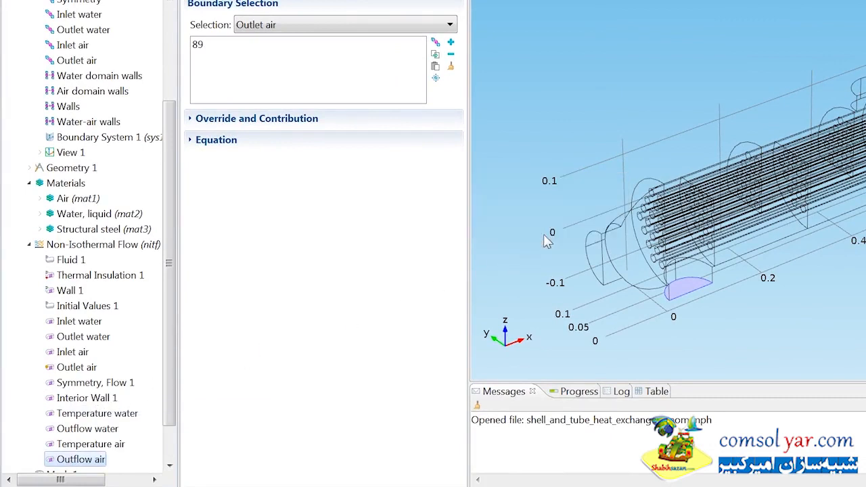
# Step: Add a heat transfer Symmetry, Heat condition to Non-Isothermal Flow on the Symmetry boundaries
pyautogui.click(140, 251)
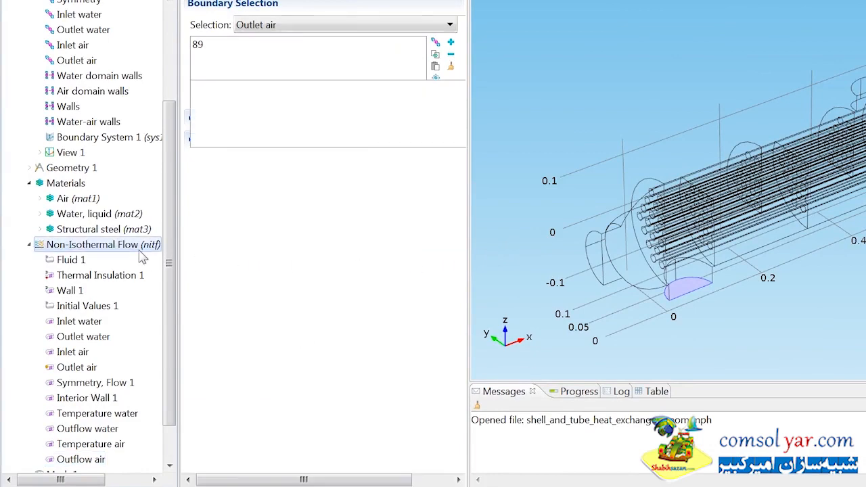
pyautogui.rightClick(142, 258)
pyautogui.moveTo(228, 84)
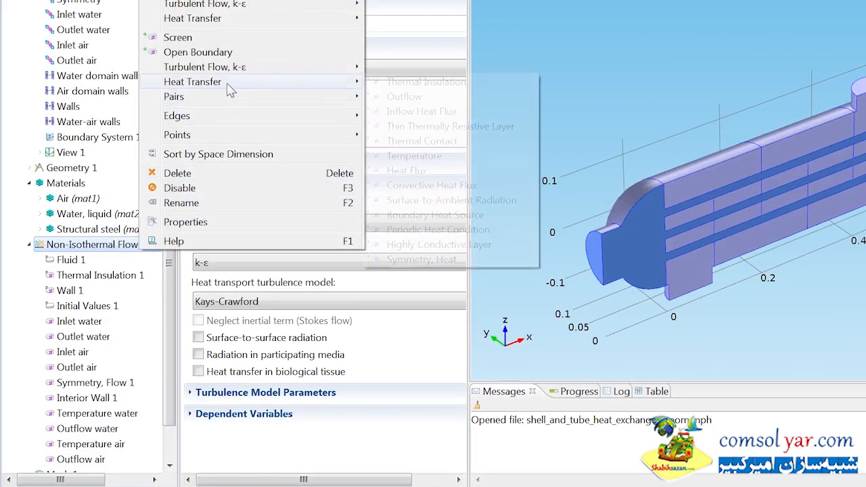
pyautogui.click(409, 259)
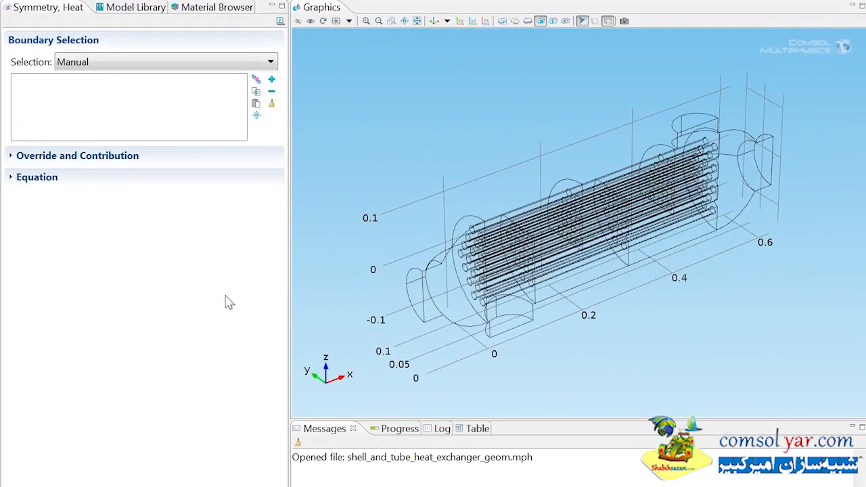
pyautogui.click(220, 62)
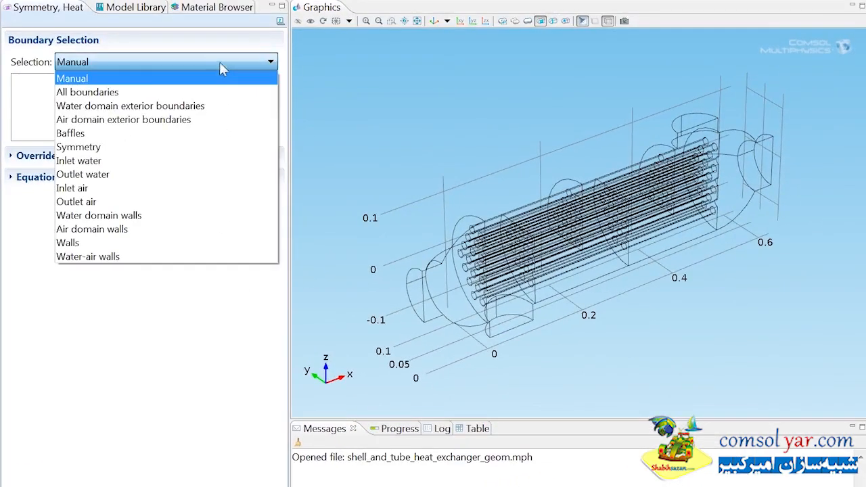
pyautogui.click(100, 147)
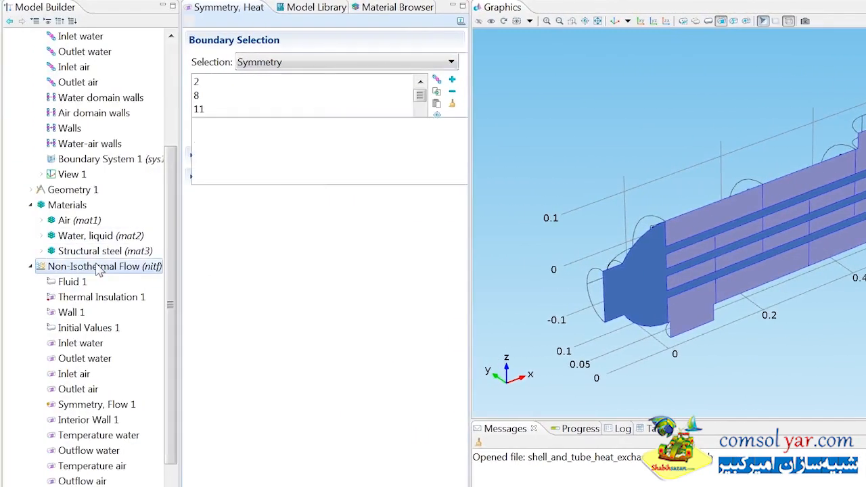
# Step: Add a heat transfer Highly Conductive Layer condition to Non-Isothermal Flow on the Walls boundaries
pyautogui.rightClick(99, 266)
pyautogui.moveTo(180, 97)
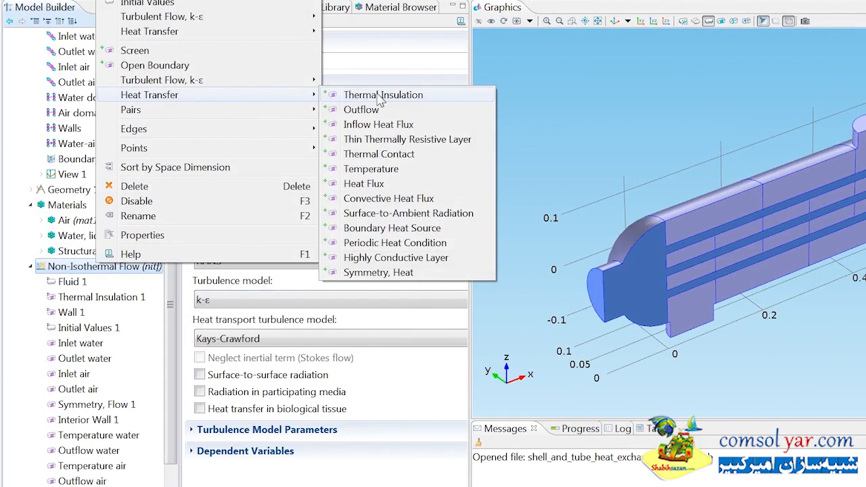
pyautogui.click(368, 258)
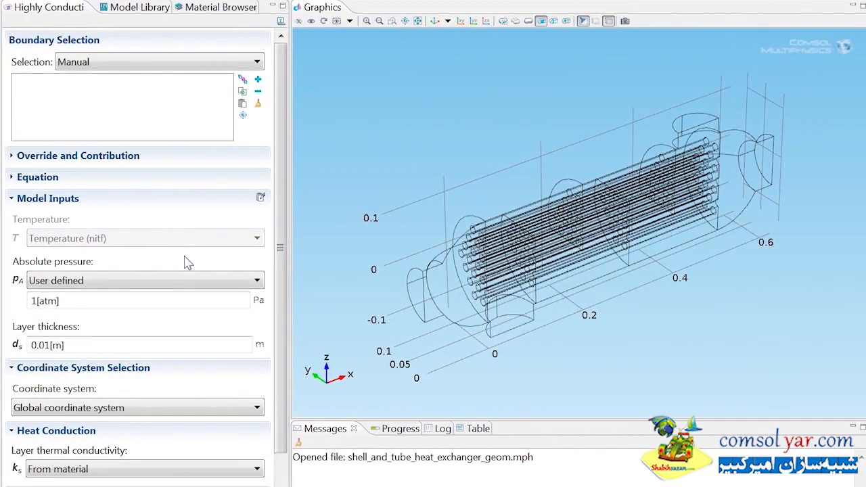
pyautogui.click(174, 62)
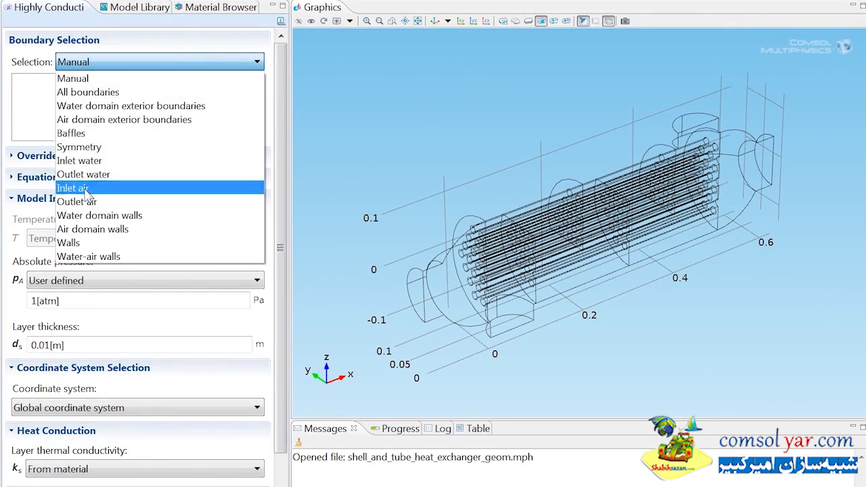
pyautogui.click(73, 244)
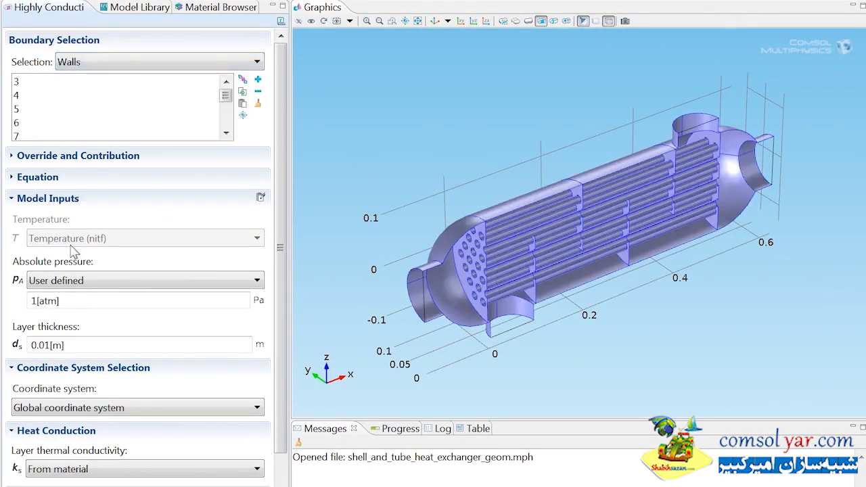
# Step: Set the layer thickness of the highly conductive layer on the walls to 0.005[m]
pyautogui.click(53, 346)
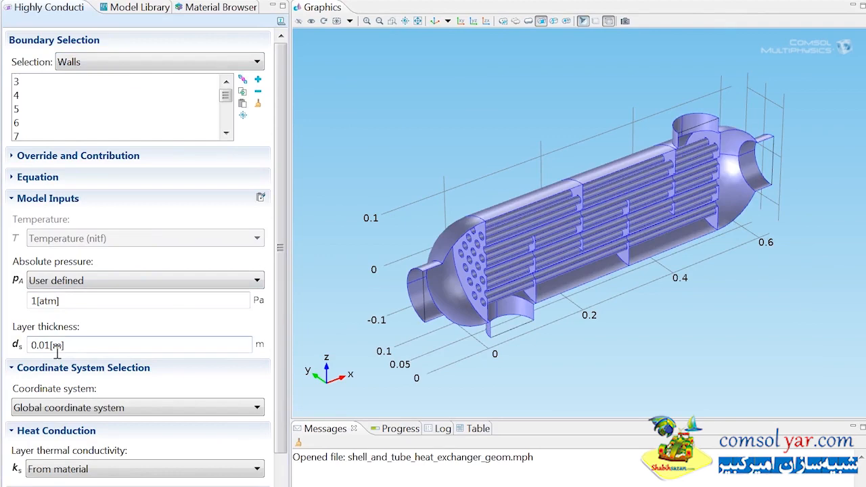
pyautogui.press('BackSpace')
pyautogui.write('05')
pyautogui.moveTo(38, 348); pyautogui.dragTo(182, 215)
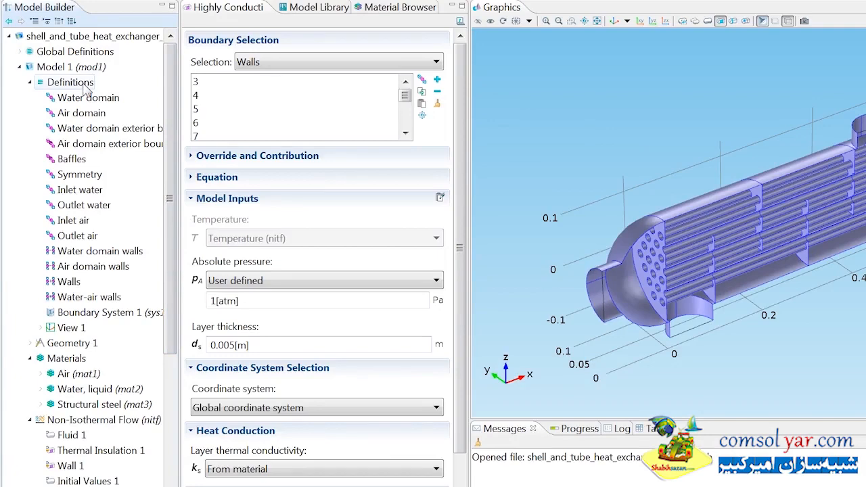
# Step: Add an Average model coupling to the model's Definitions at Boundary level, using the Inlet water selection
pyautogui.rightClick(86, 89)
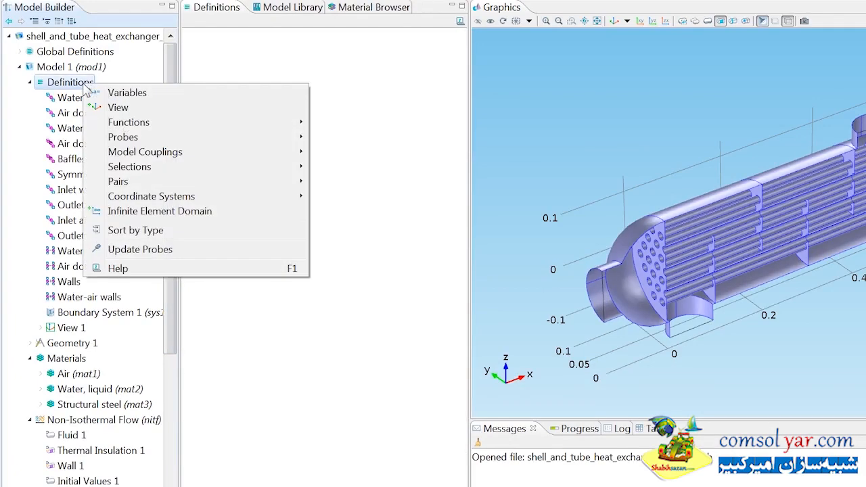
pyautogui.moveTo(141, 156)
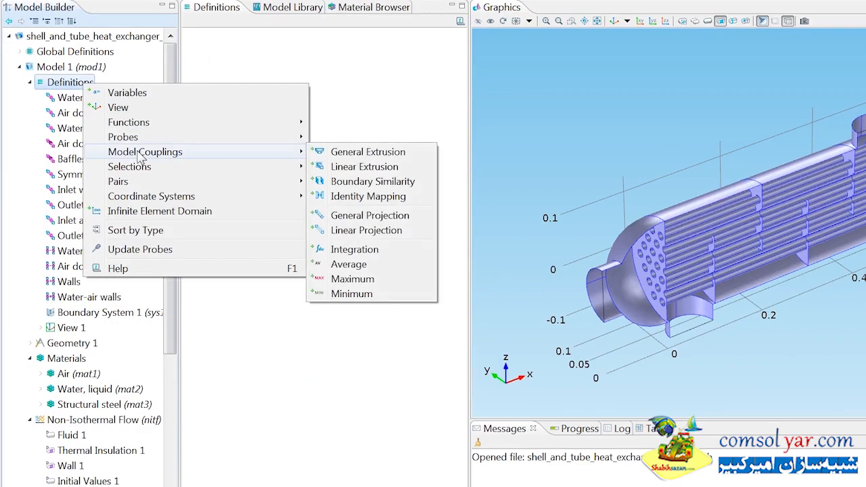
pyautogui.click(348, 265)
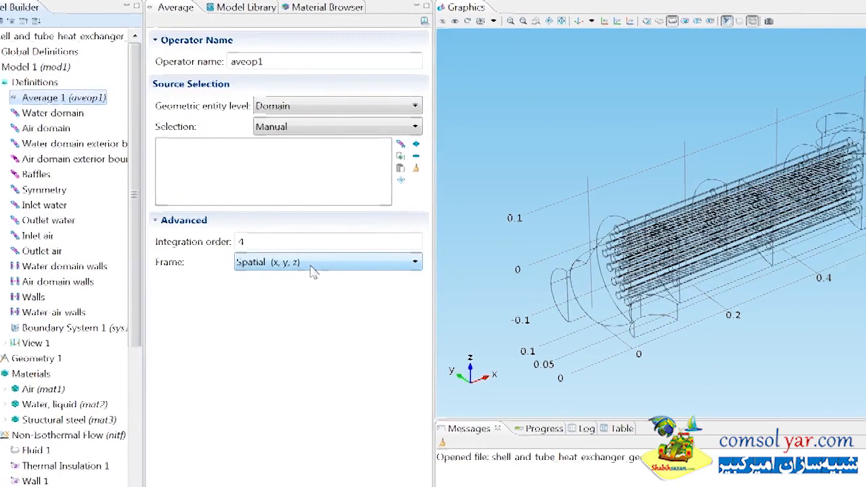
pyautogui.click(175, 108)
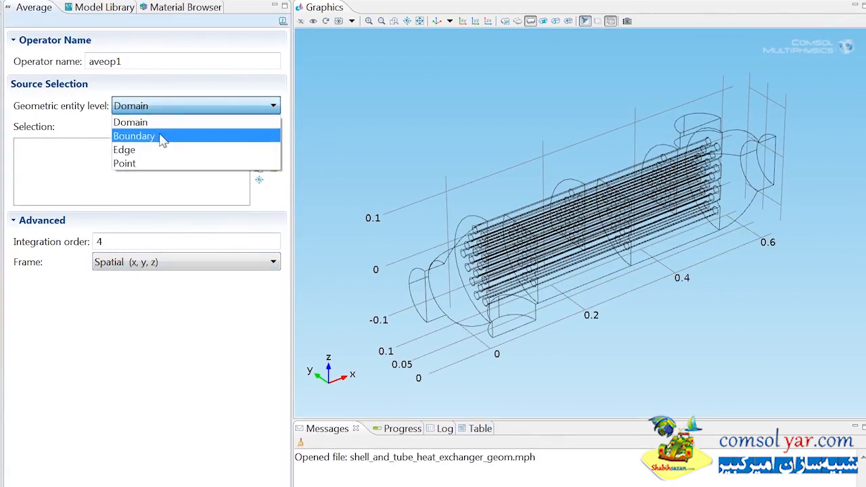
pyautogui.click(163, 135)
pyautogui.click(162, 130)
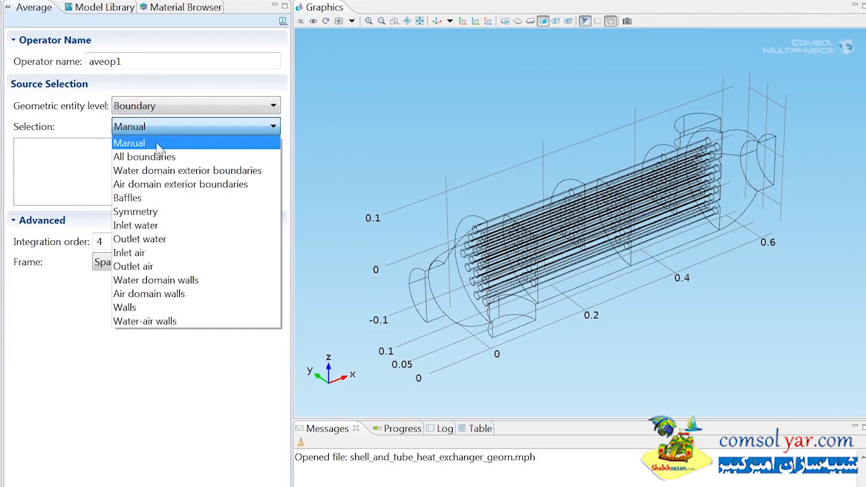
pyautogui.click(138, 225)
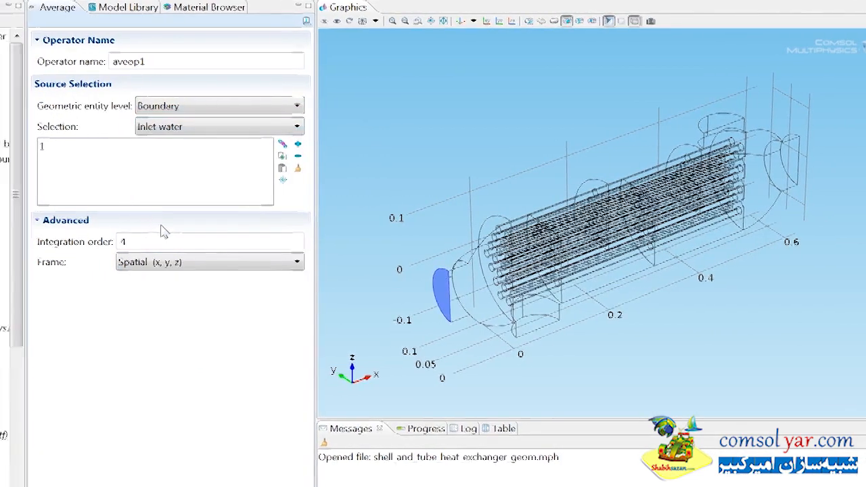
# Step: Rename the average operator on the water inlet as Average 1: Inlet water
pyautogui.rightClick(122, 95)
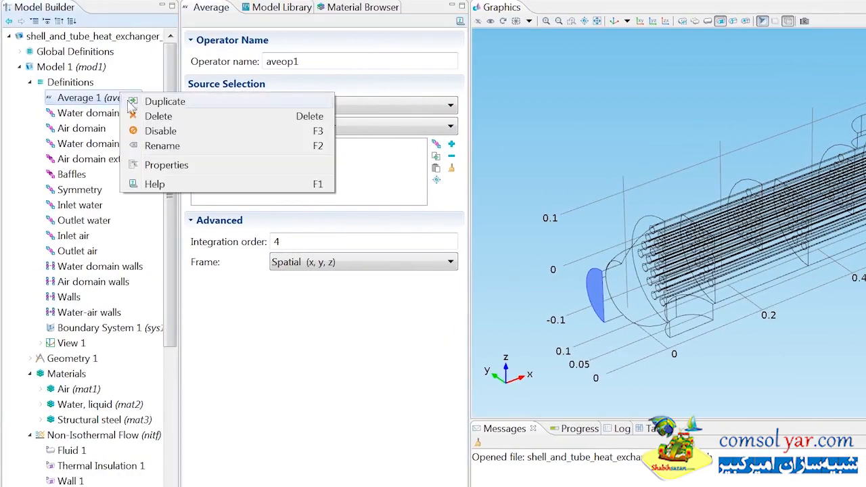
pyautogui.click(170, 144)
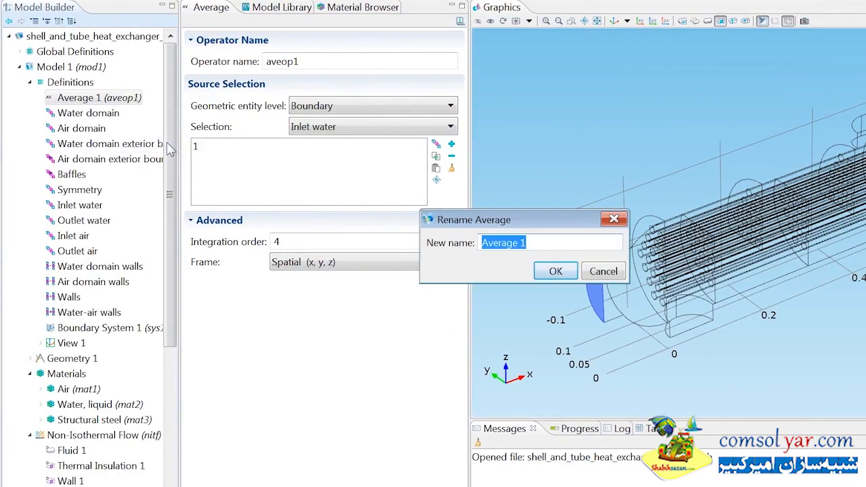
pyautogui.press('End')
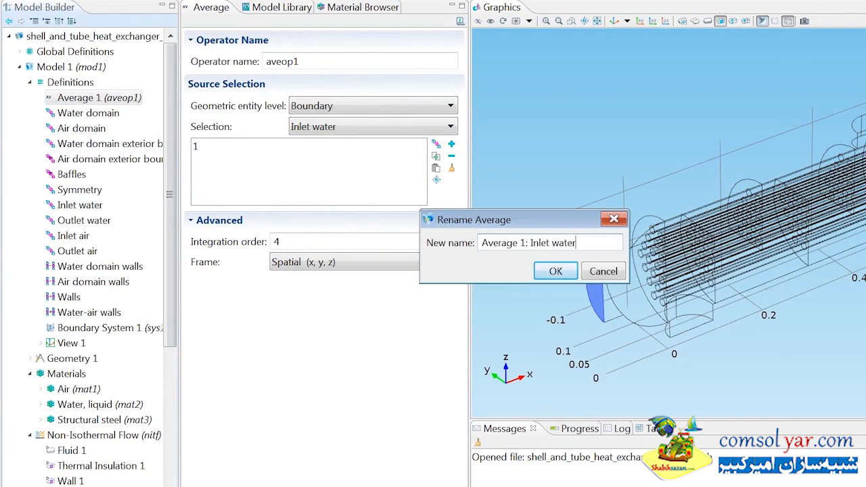
pyautogui.click(549, 273)
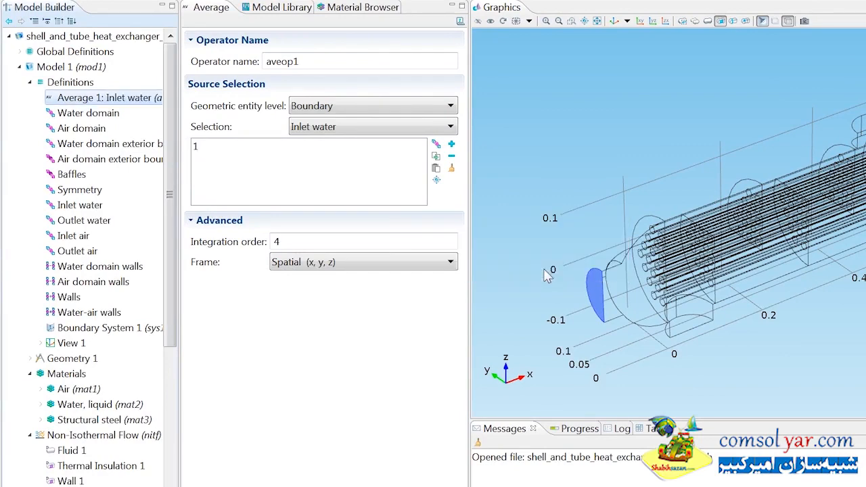
# Step: Add a second Average model coupling to Definitions at Boundary level, using the Inlet air selection
pyautogui.rightClick(69, 84)
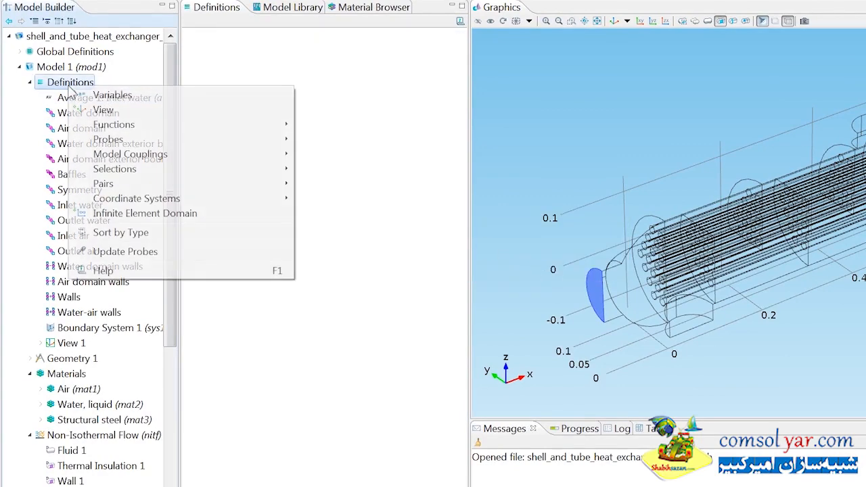
pyautogui.moveTo(210, 157)
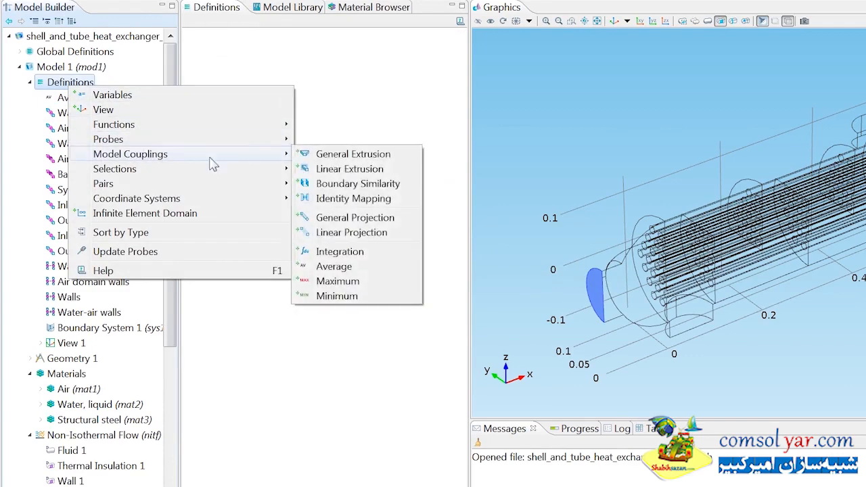
pyautogui.click(336, 267)
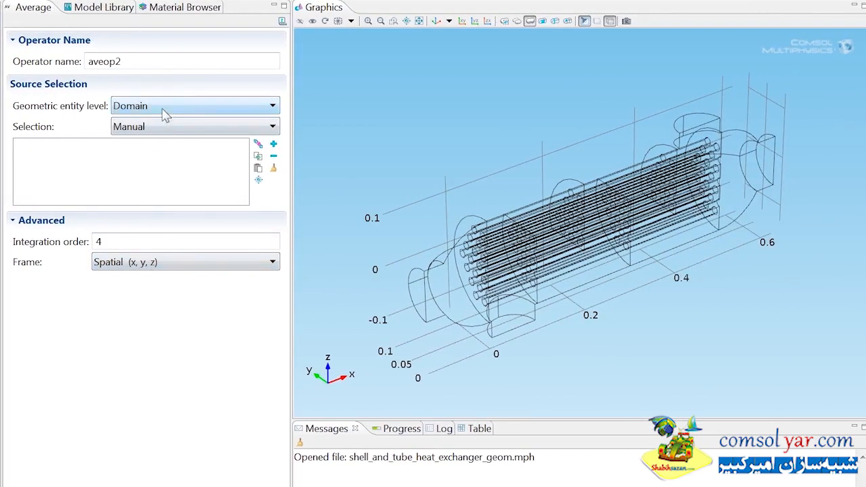
pyautogui.click(342, 106)
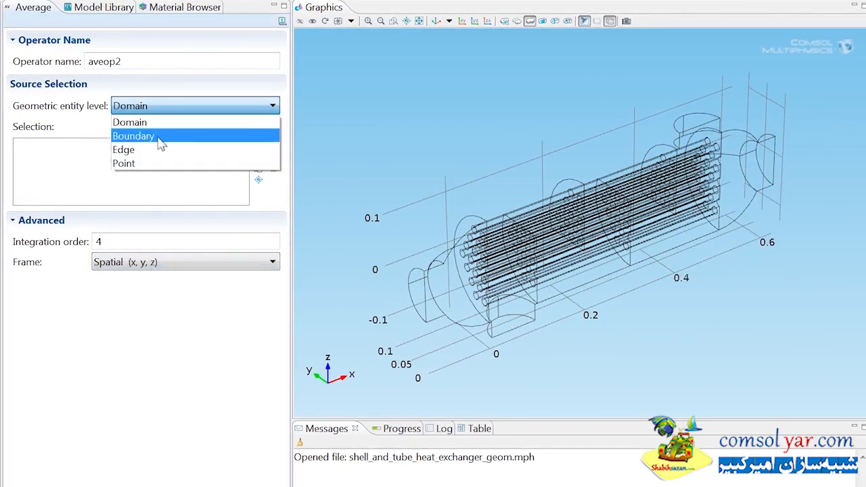
pyautogui.click(161, 138)
pyautogui.click(164, 129)
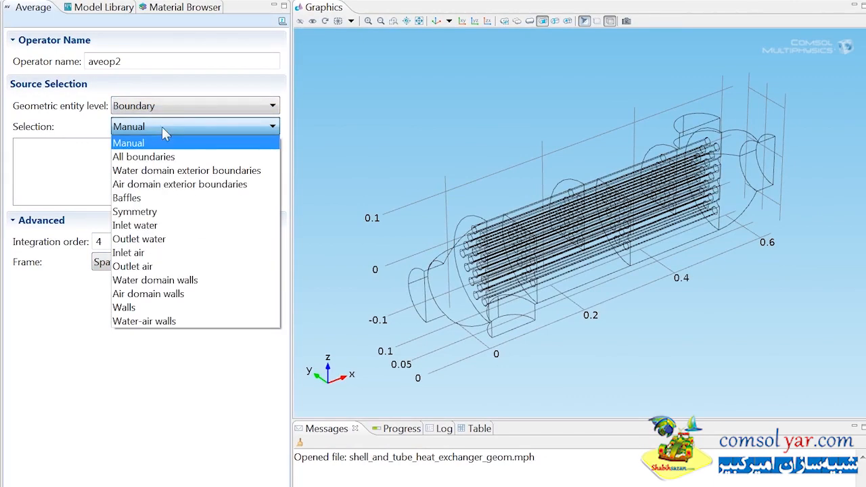
pyautogui.click(144, 254)
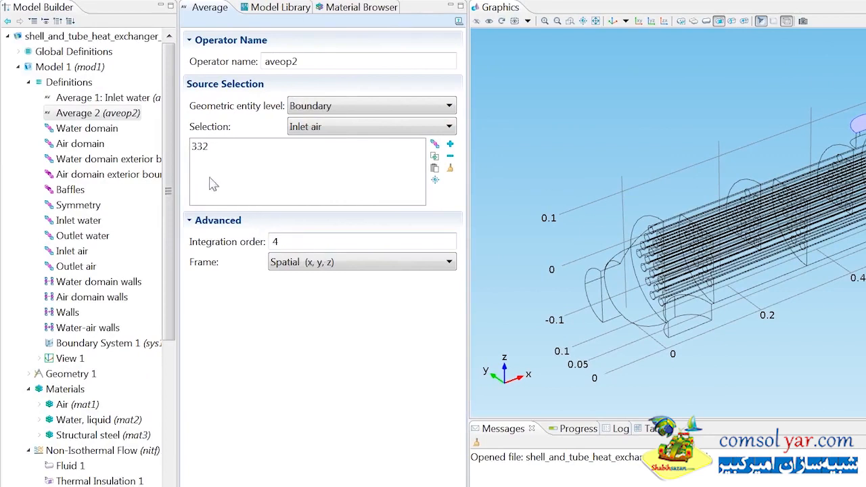
# Step: Rename the average operator on the air inlet as Average 2: Inlet air
pyautogui.rightClick(128, 119)
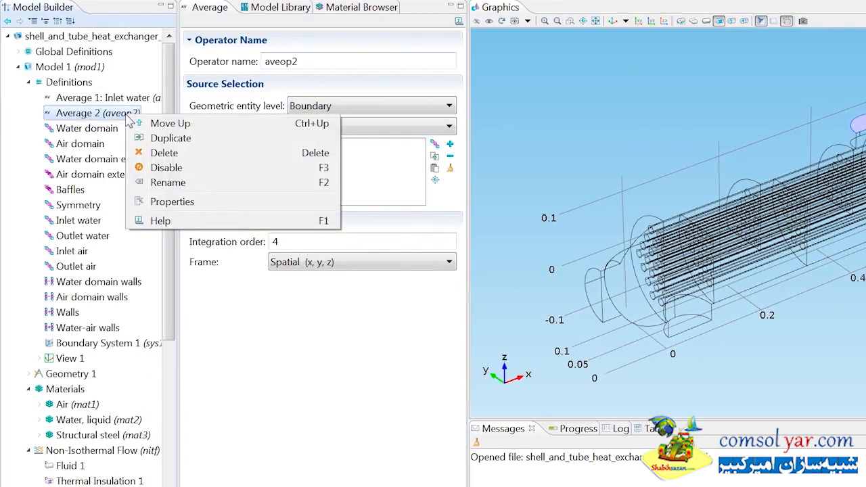
pyautogui.click(170, 184)
pyautogui.press('End')
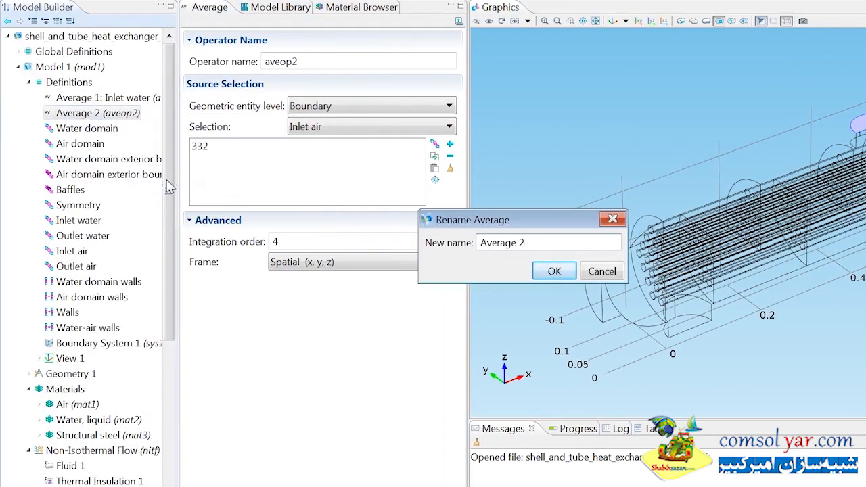
pyautogui.write(': Inlet air')
pyautogui.click(555, 271)
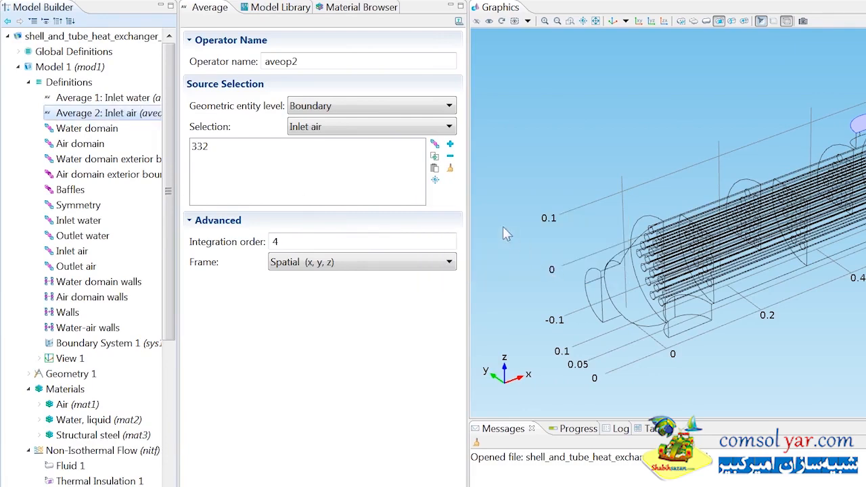
# Step: Add an Integration model coupling to the model's Definitions at Boundary level, using the Water-air walls selection
pyautogui.rightClick(81, 86)
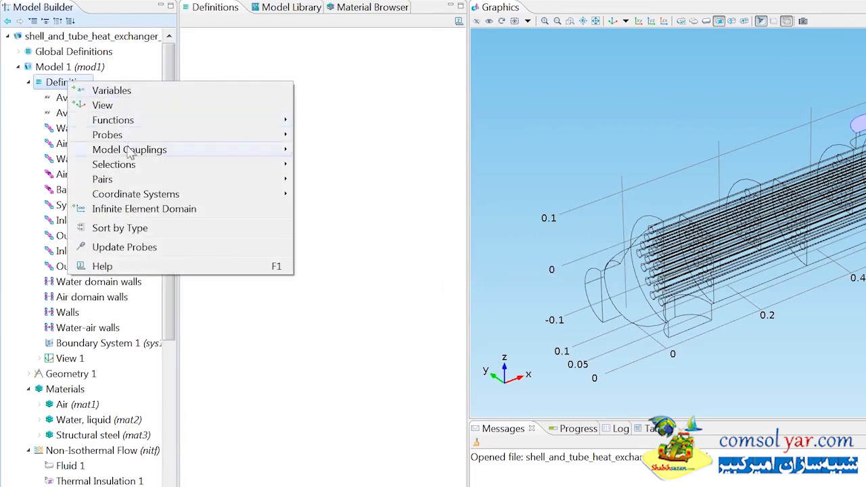
pyautogui.moveTo(155, 150)
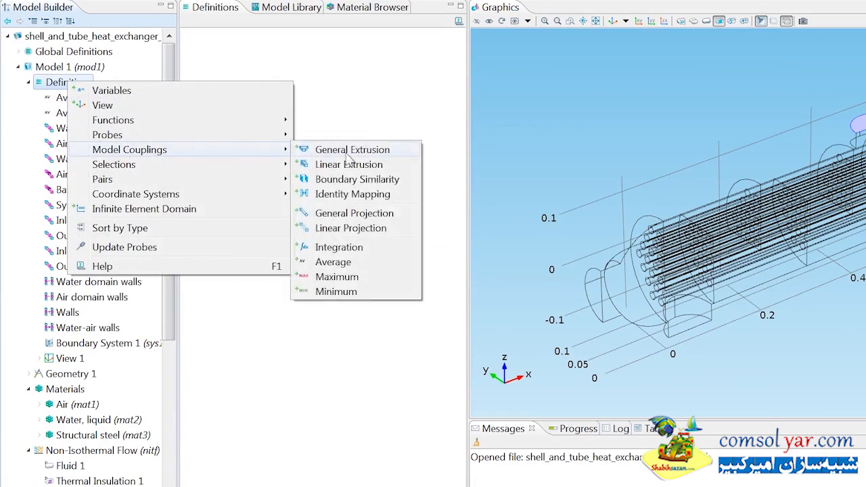
pyautogui.click(345, 247)
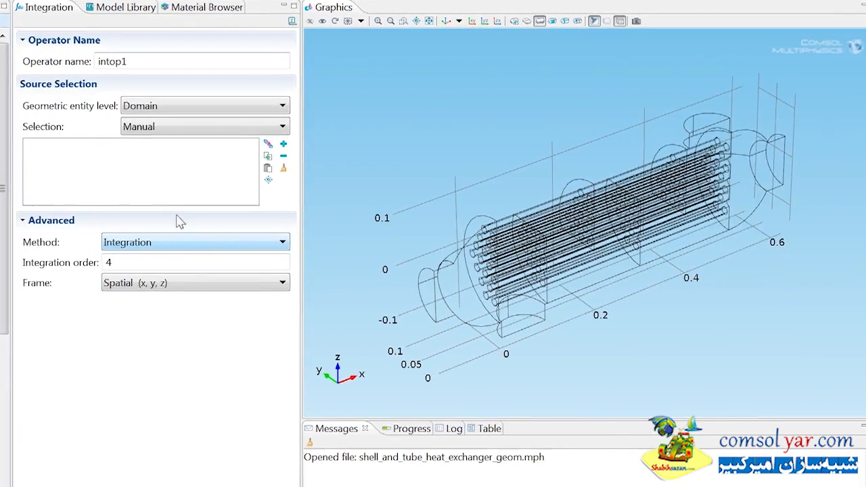
pyautogui.click(351, 106)
pyautogui.click(166, 136)
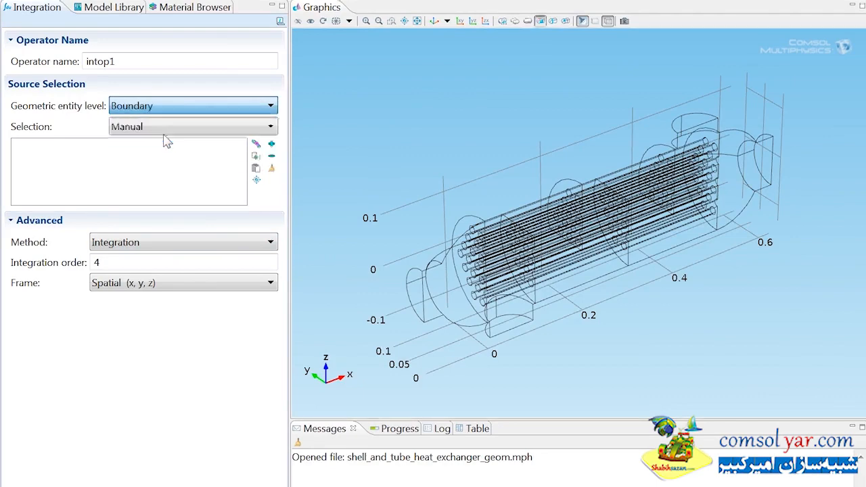
pyautogui.click(163, 128)
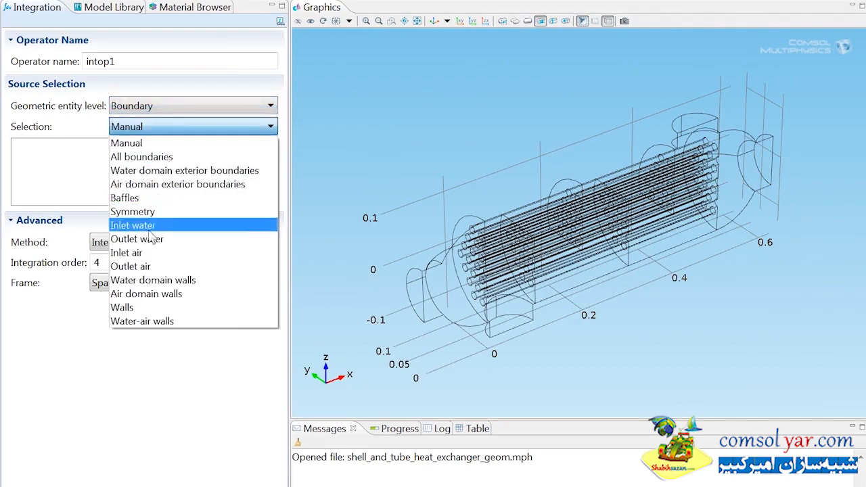
pyautogui.click(145, 321)
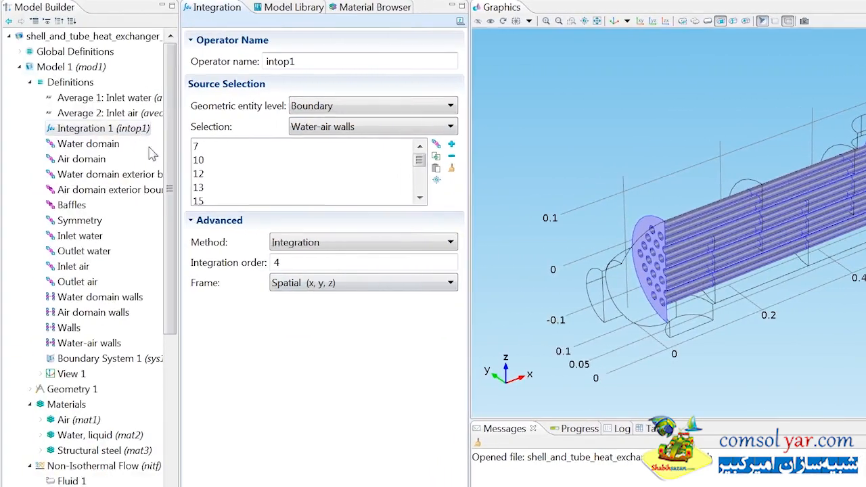
# Step: Rename the integration operator as Integration 1: Water-air walls
pyautogui.rightClick(138, 130)
pyautogui.click(193, 197)
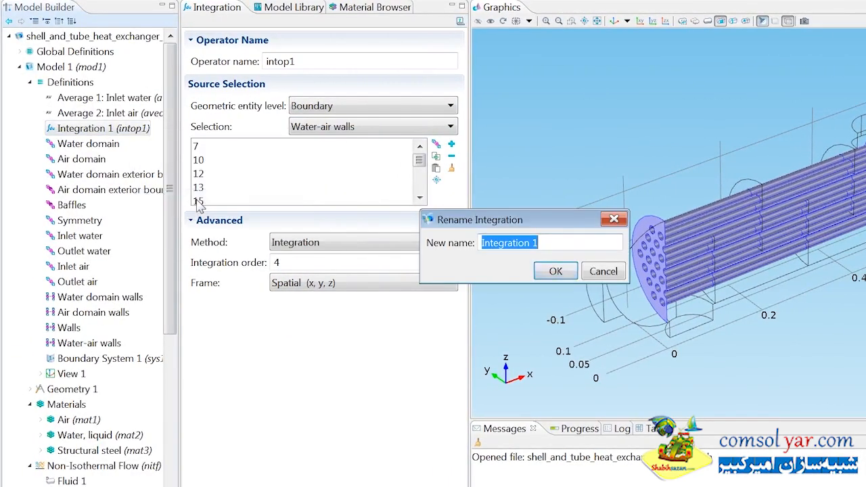
pyautogui.press('End')
pyautogui.write(':')
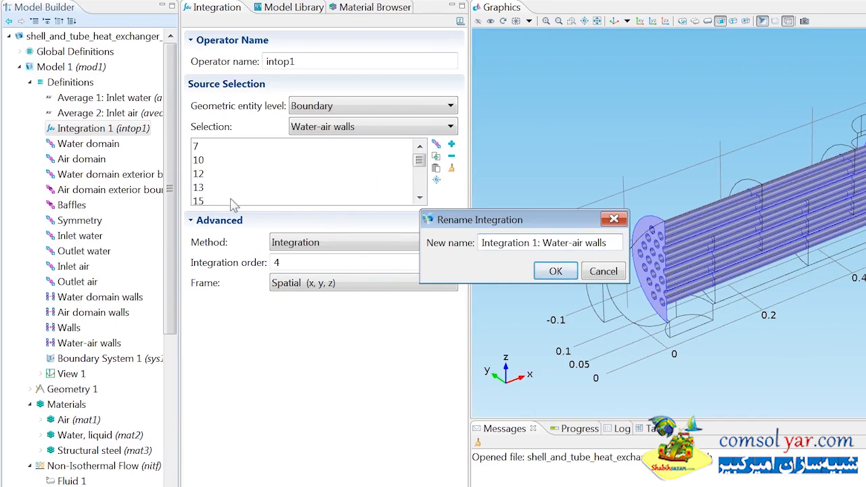
pyautogui.click(549, 271)
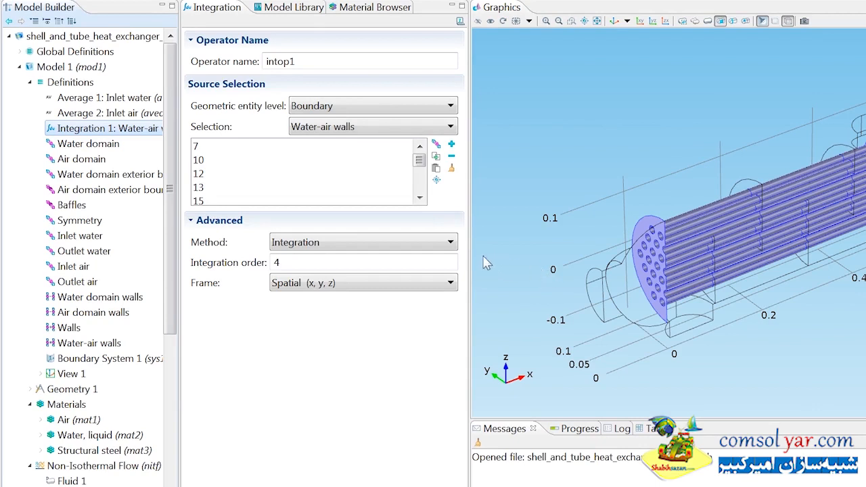
# Step: Set the physics-controlled mesh's element size to Extremely coarse and make its physics-induced sequence editable
pyautogui.moveTo(170, 228); pyautogui.dragTo(140, 402)
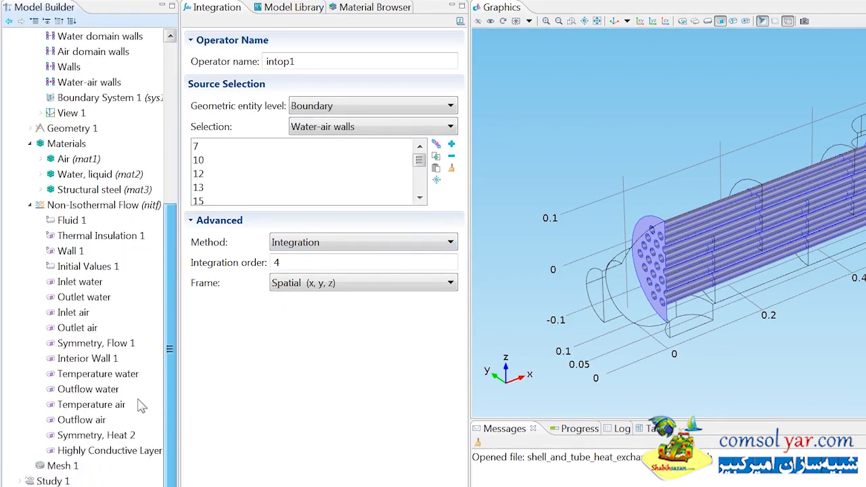
pyautogui.click(63, 465)
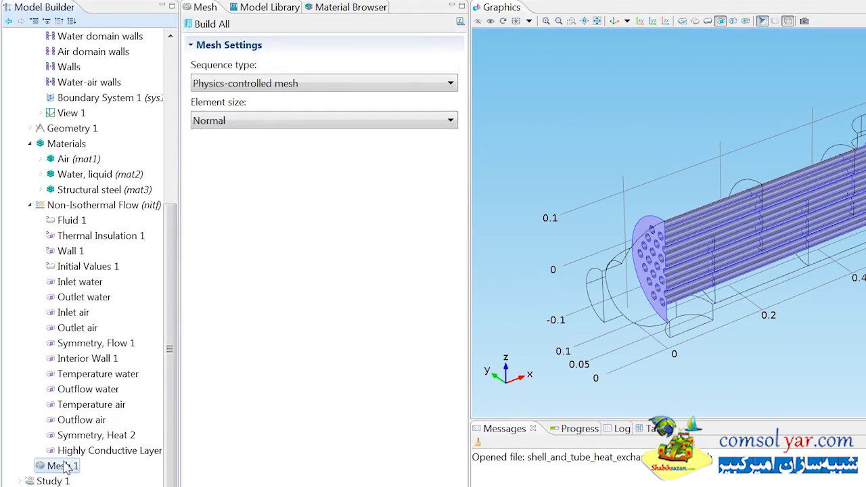
pyautogui.click(278, 123)
pyautogui.click(251, 246)
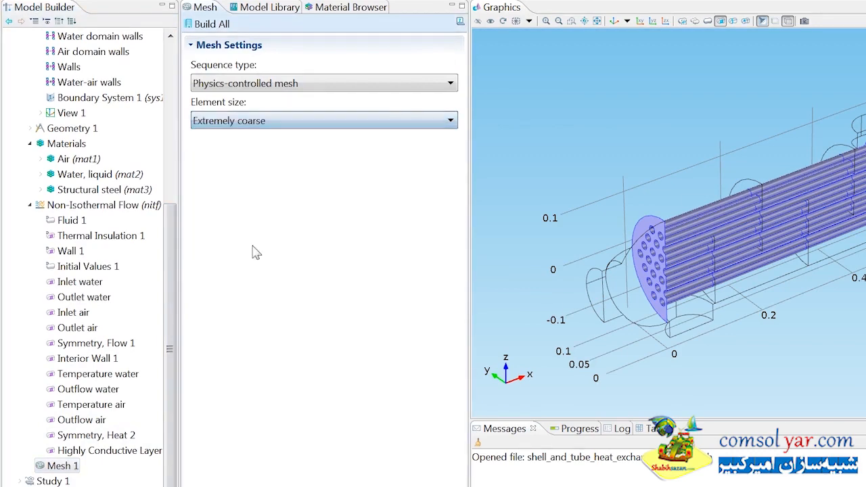
pyautogui.rightClick(59, 430)
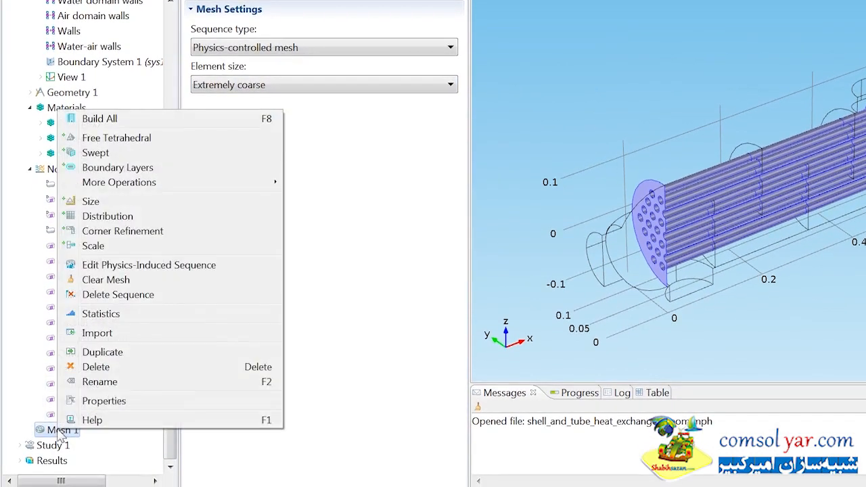
pyautogui.click(110, 268)
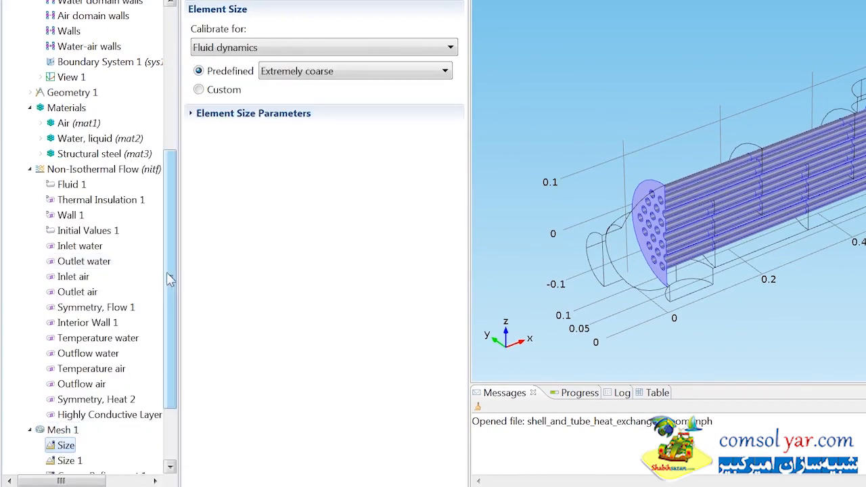
# Step: Set the x-direction scale of the mesh's Free Tetrahedral 1 operation to 0.5
pyautogui.moveTo(168, 280); pyautogui.dragTo(174, 347)
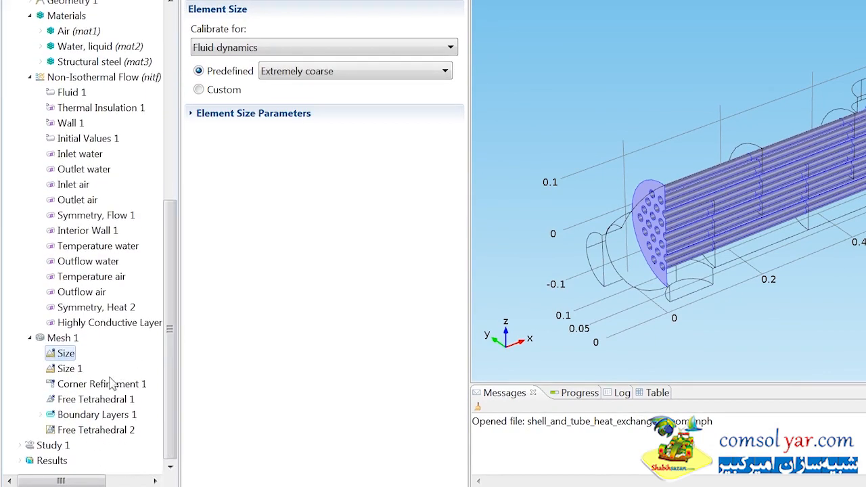
pyautogui.click(94, 401)
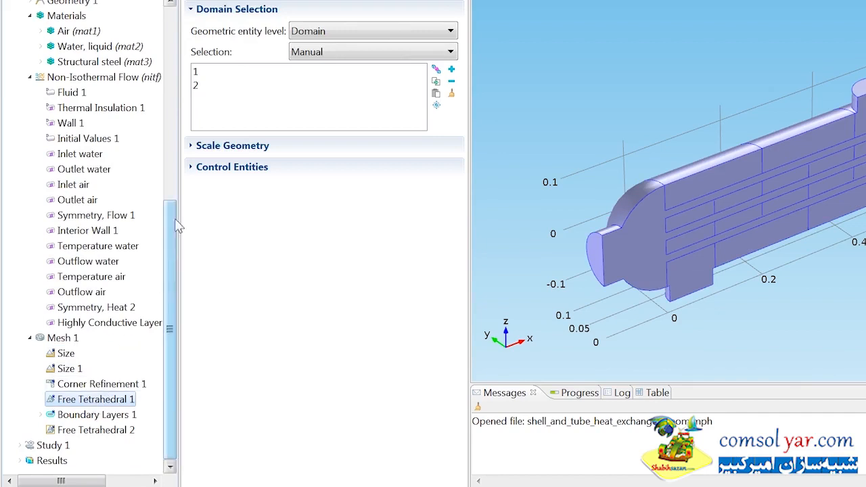
pyautogui.click(223, 148)
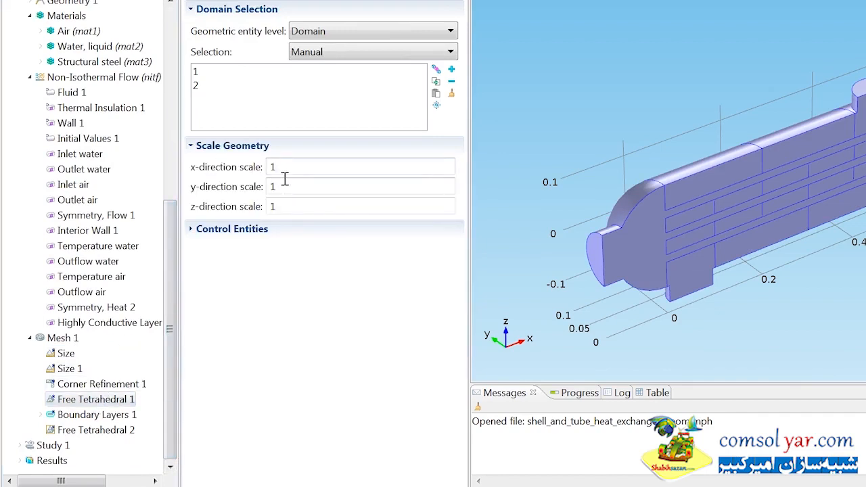
pyautogui.write('0.5')
# Step: Set the number of boundary layers in Boundary Layer Properties 1 to 3 and build the whole mesh
pyautogui.click(41, 414)
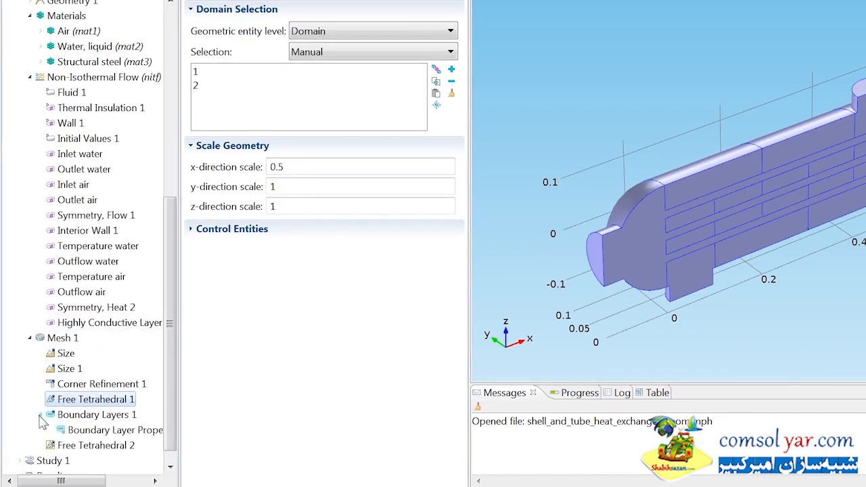
pyautogui.click(73, 432)
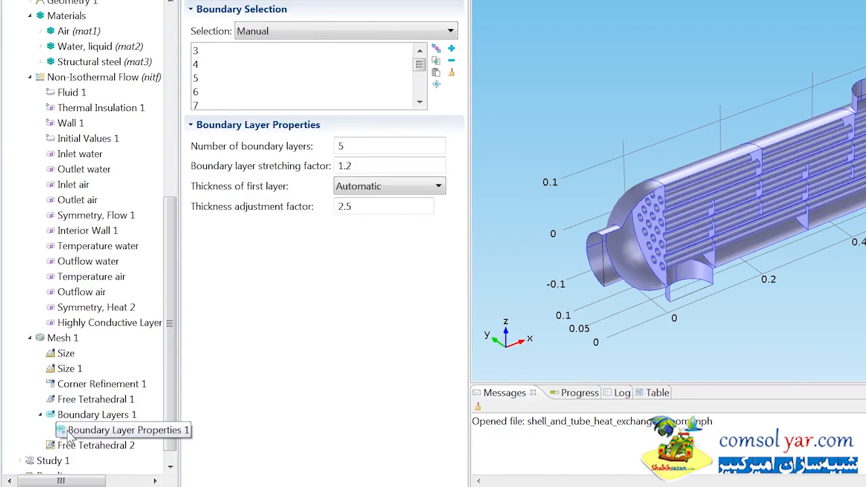
pyautogui.doubleClick(373, 148)
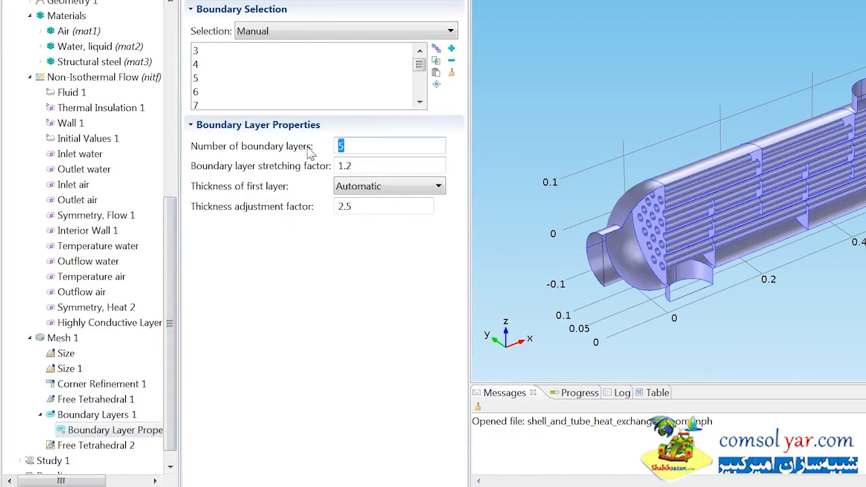
pyautogui.write('3')
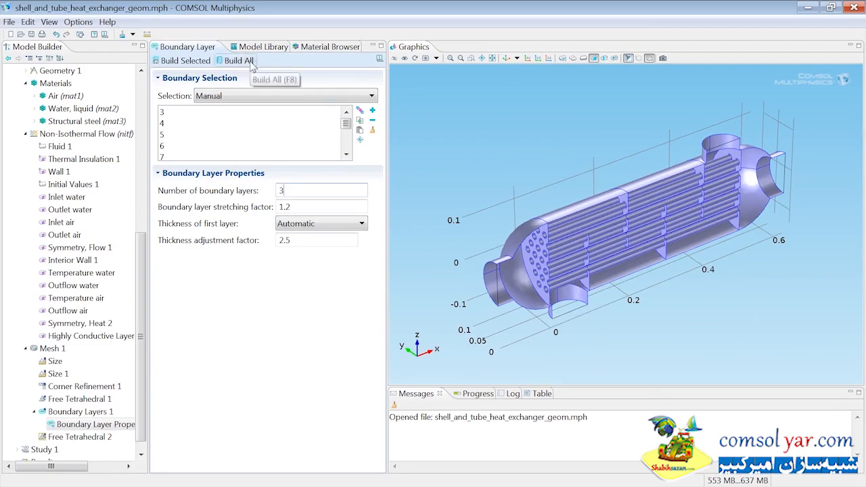
pyautogui.click(250, 61)
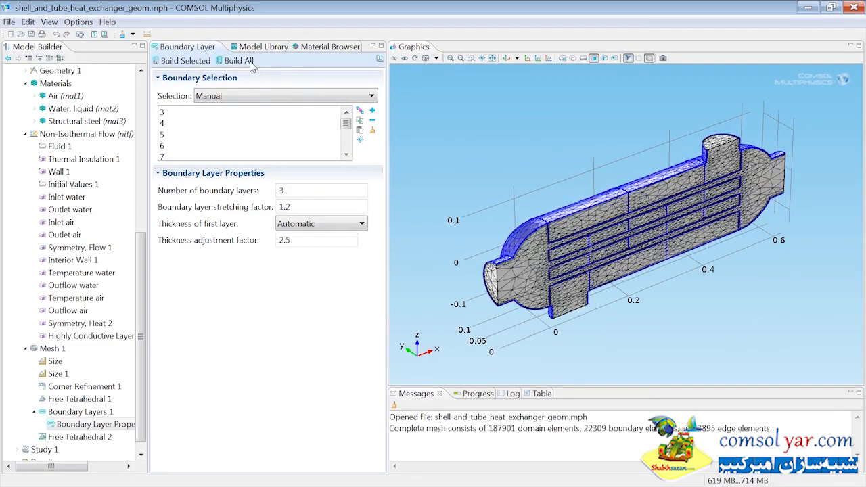
# Step: Compute Study 1 to solve the heat exchanger model
pyautogui.click(40, 450)
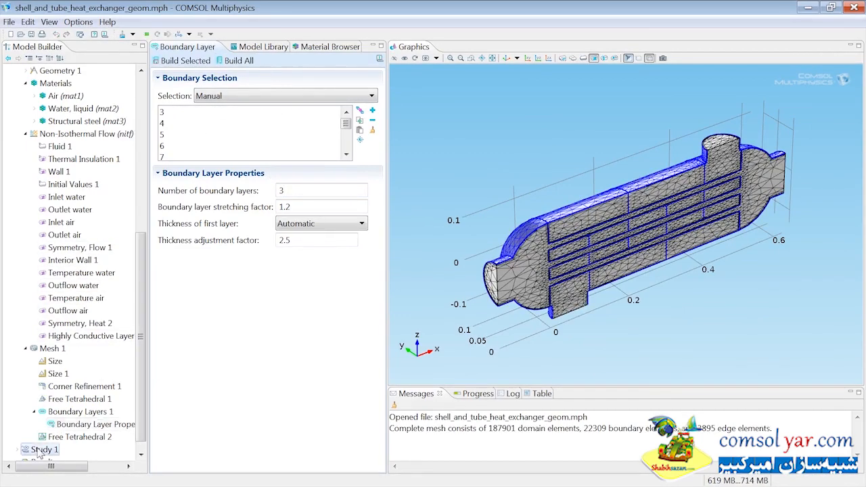
pyautogui.rightClick(40, 451)
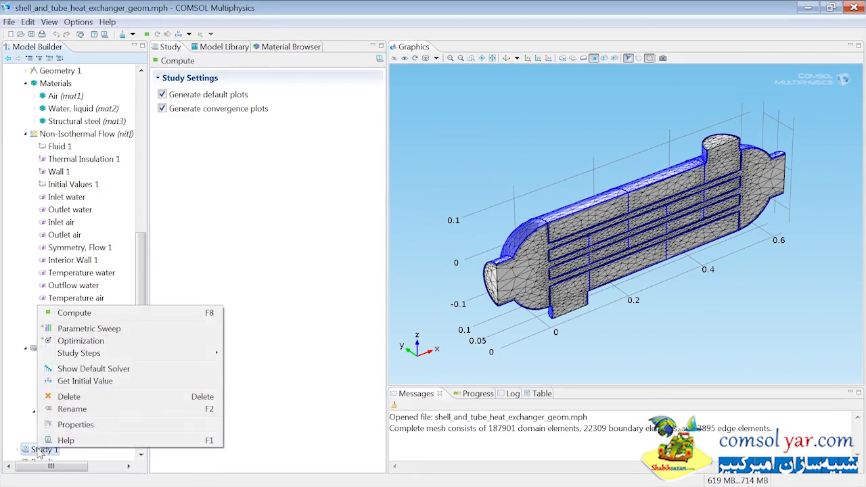
pyautogui.click(74, 313)
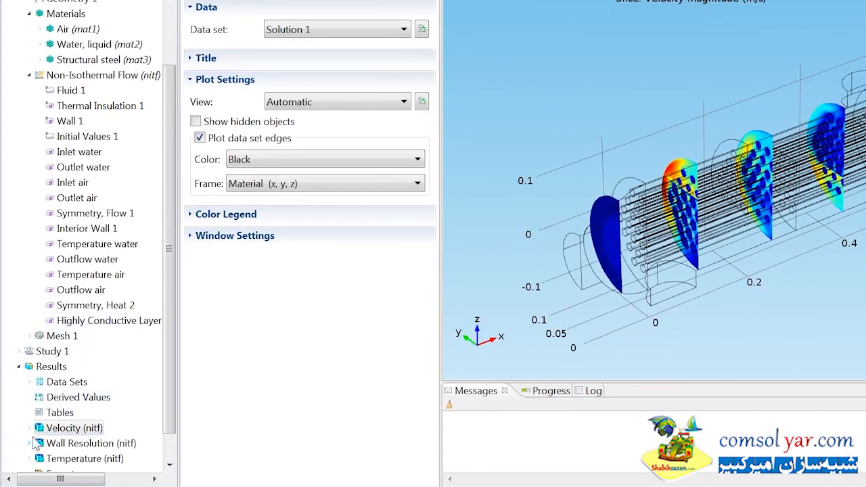
# Step: Plot the upside wall lift-off (nitf.delta_w_u) in the Wall Resolution surface plot and inspect it from another angle
pyautogui.click(26, 437)
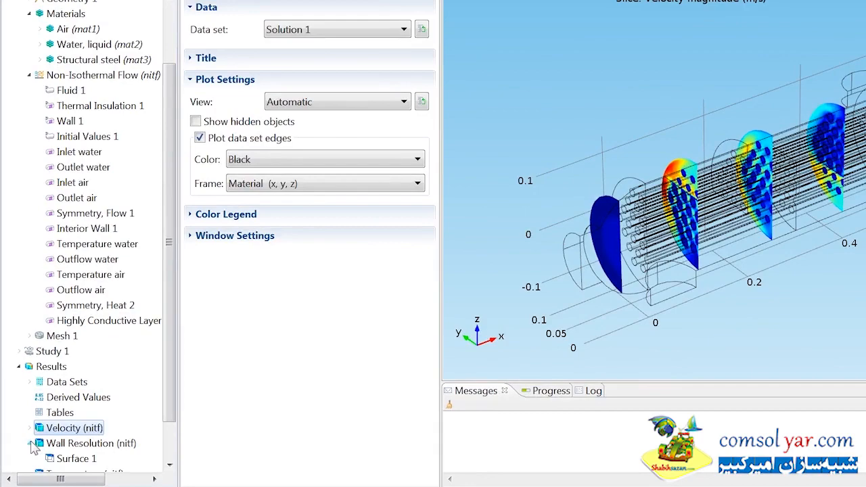
pyautogui.click(74, 462)
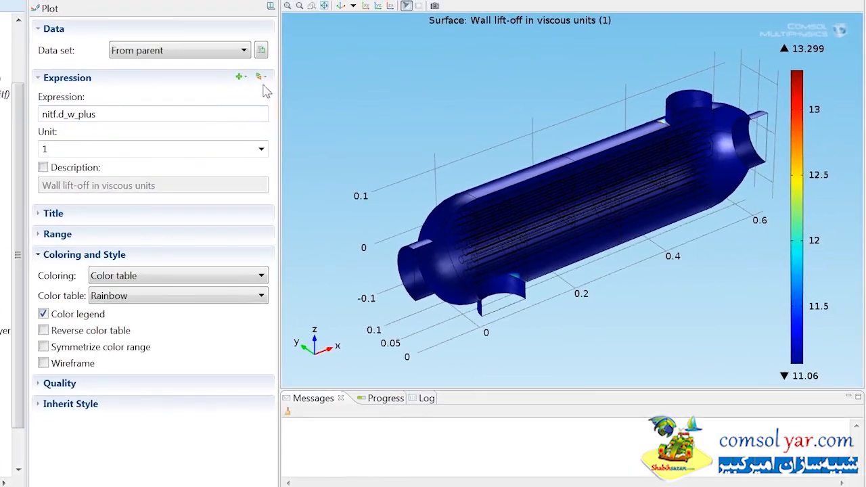
pyautogui.click(426, 56)
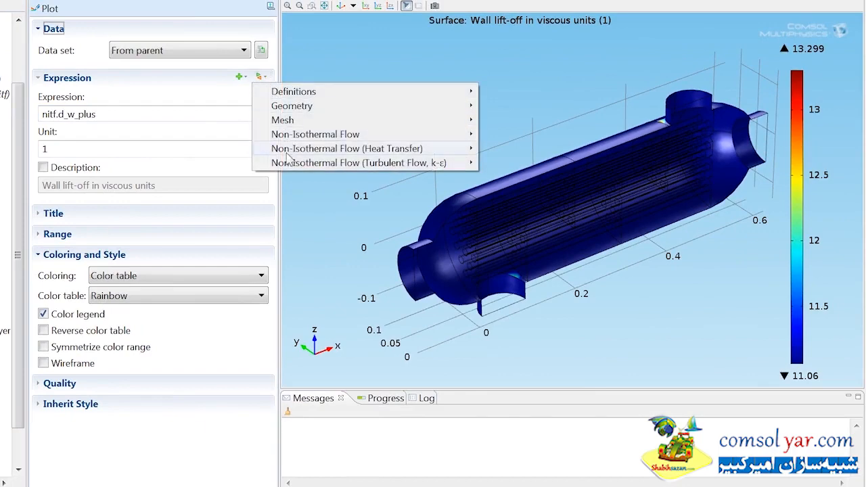
pyautogui.moveTo(289, 167)
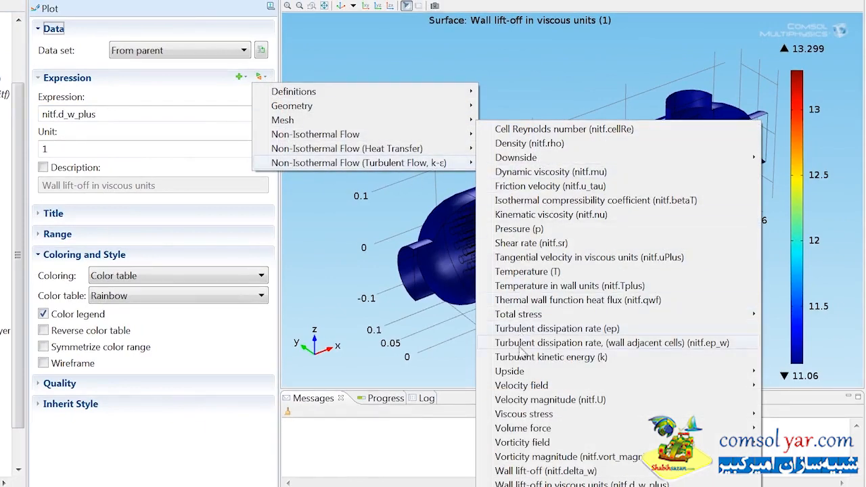
pyautogui.moveTo(481, 371)
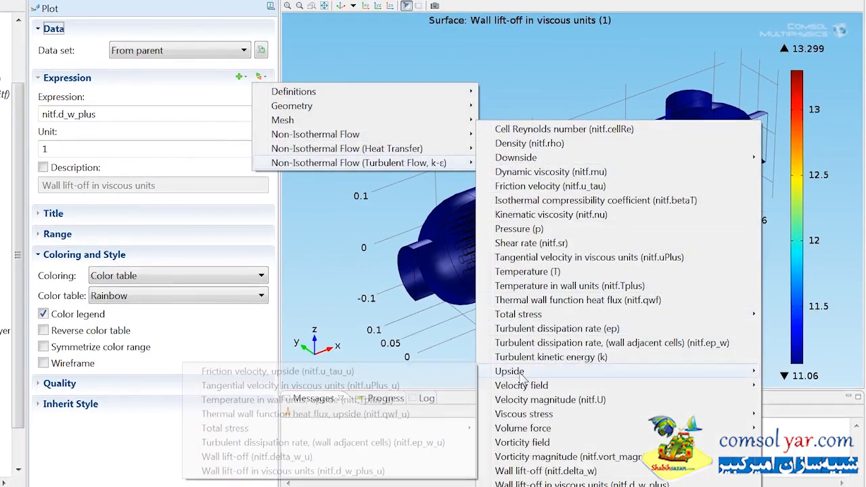
pyautogui.click(354, 458)
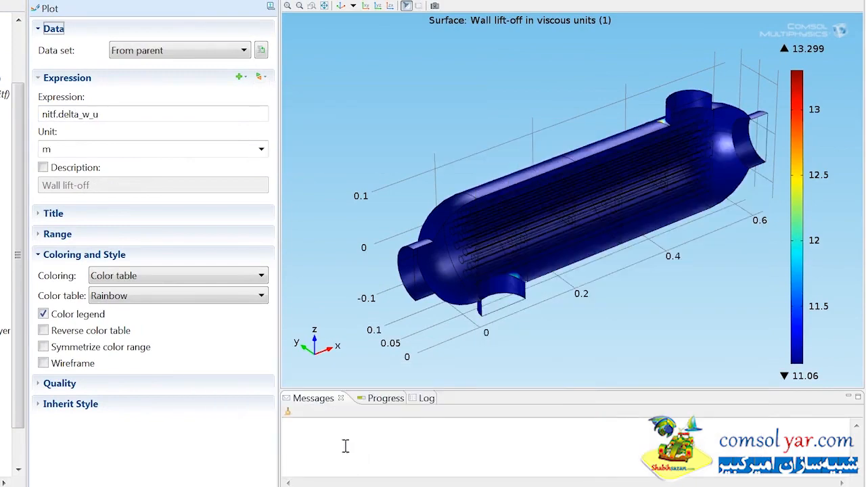
pyautogui.click(47, 10)
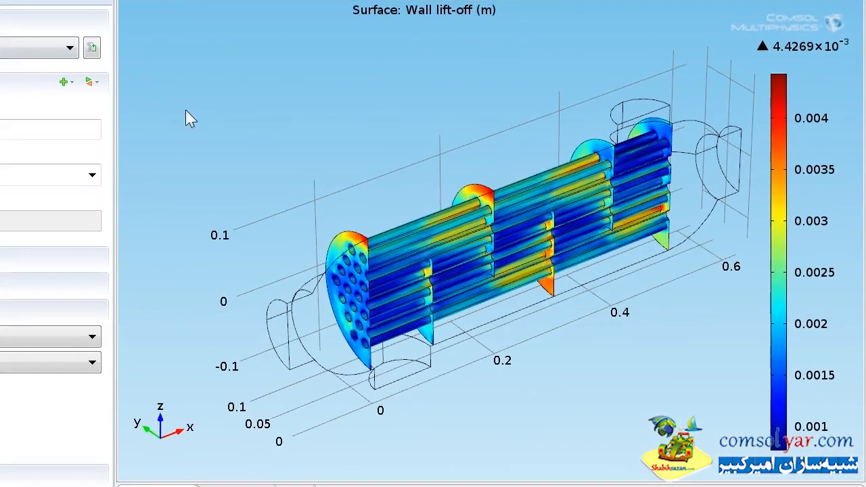
pyautogui.moveTo(281, 150); pyautogui.dragTo(414, 170)
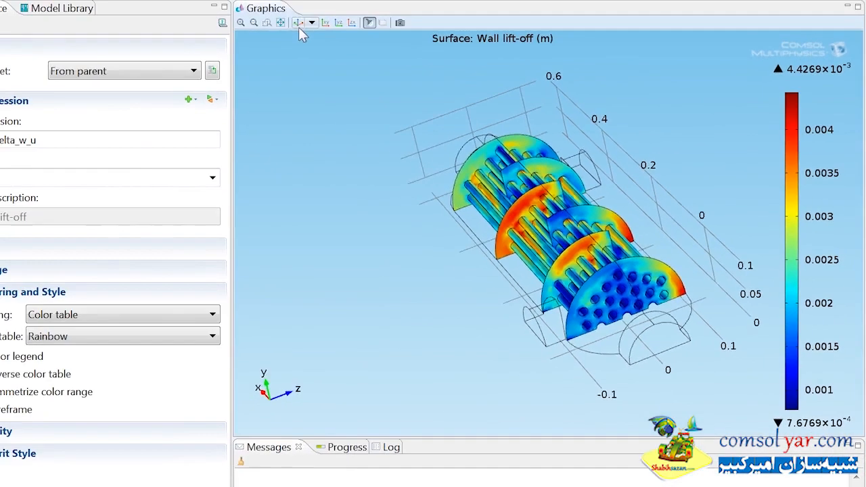
pyautogui.click(298, 27)
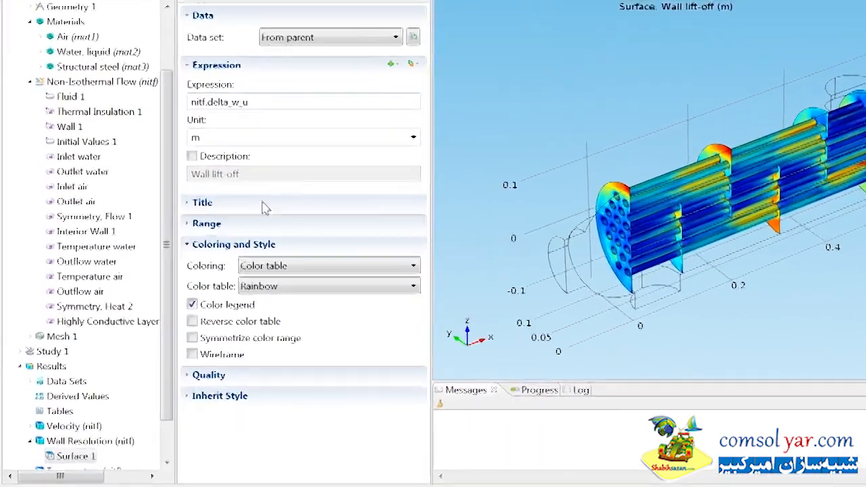
# Step: Set the boundary selection of the Surface 1 data set to Walls
pyautogui.click(34, 381)
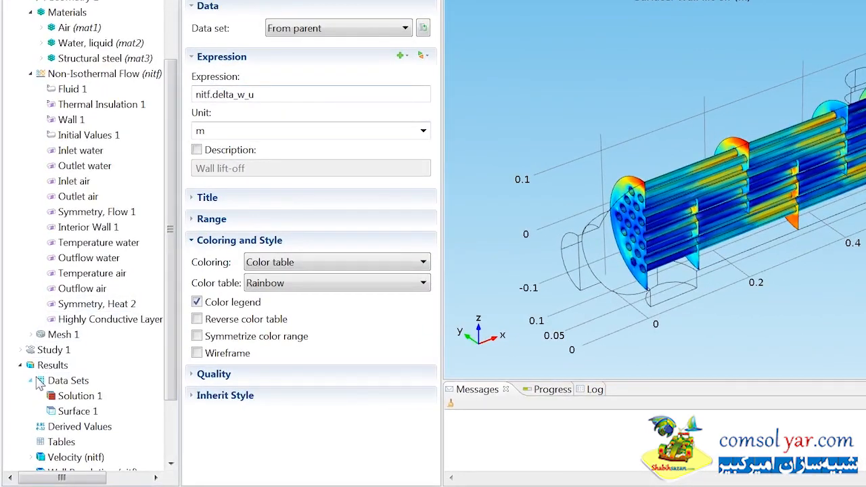
pyautogui.click(70, 411)
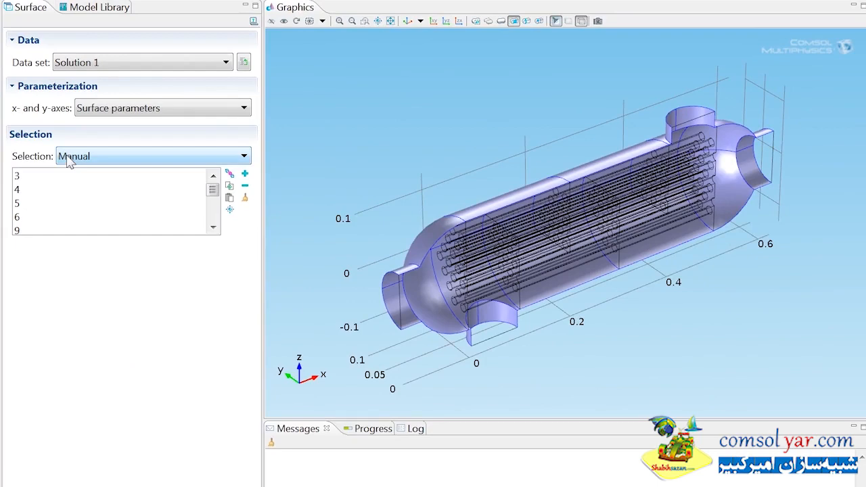
pyautogui.click(224, 123)
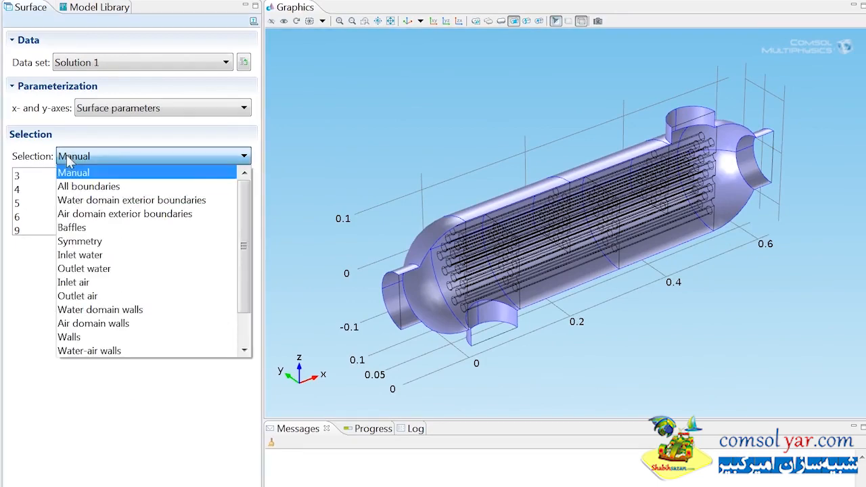
pyautogui.click(68, 337)
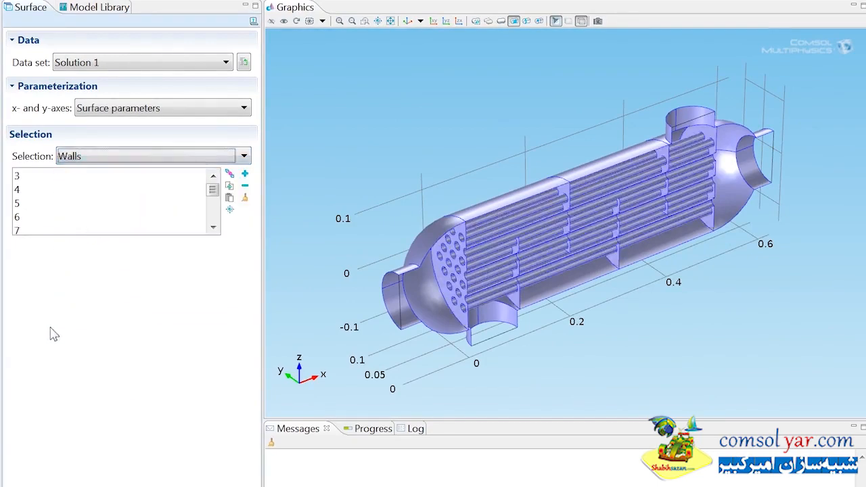
# Step: Set the unit of the Temperature (nitf) surface plot to degC and replot it
pyautogui.moveTo(172, 273); pyautogui.dragTo(161, 356)
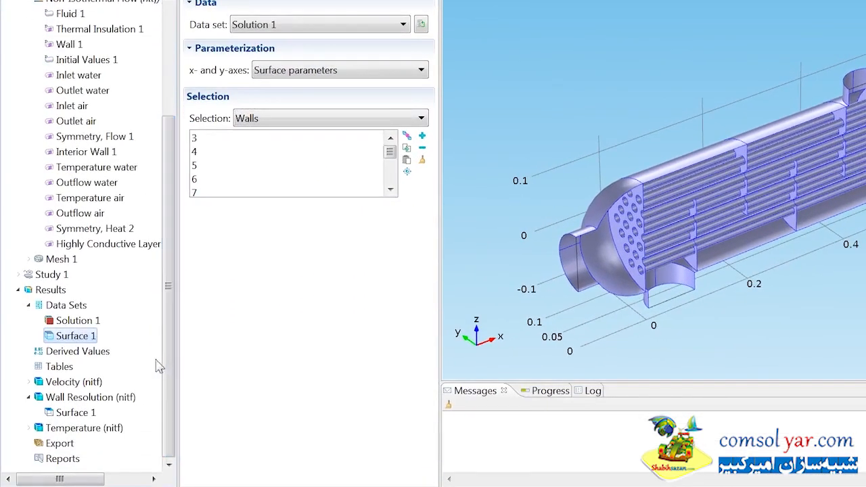
pyautogui.click(28, 428)
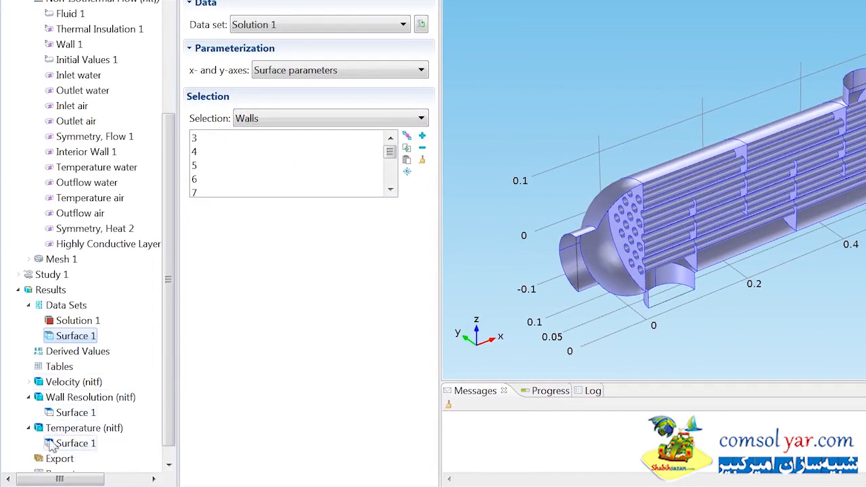
pyautogui.click(54, 445)
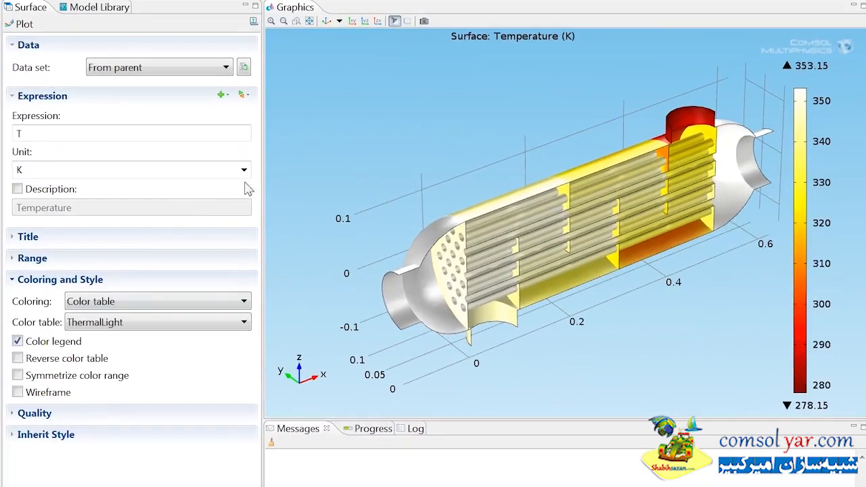
pyautogui.click(245, 169)
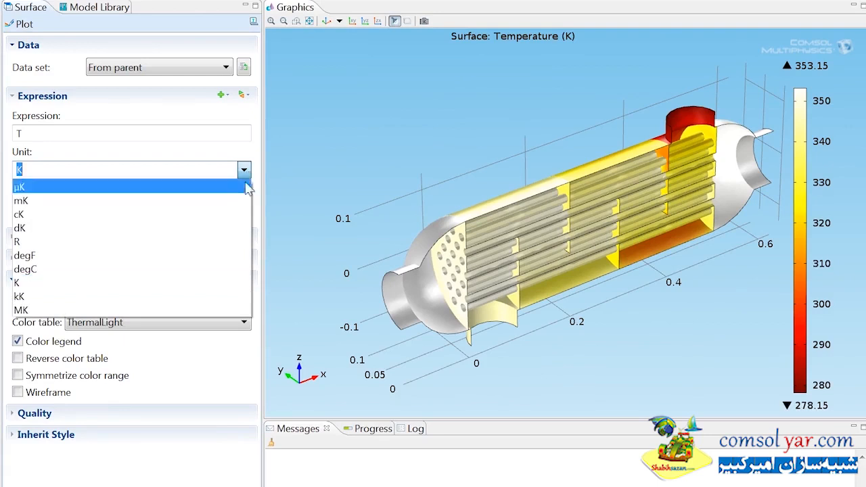
pyautogui.click(227, 269)
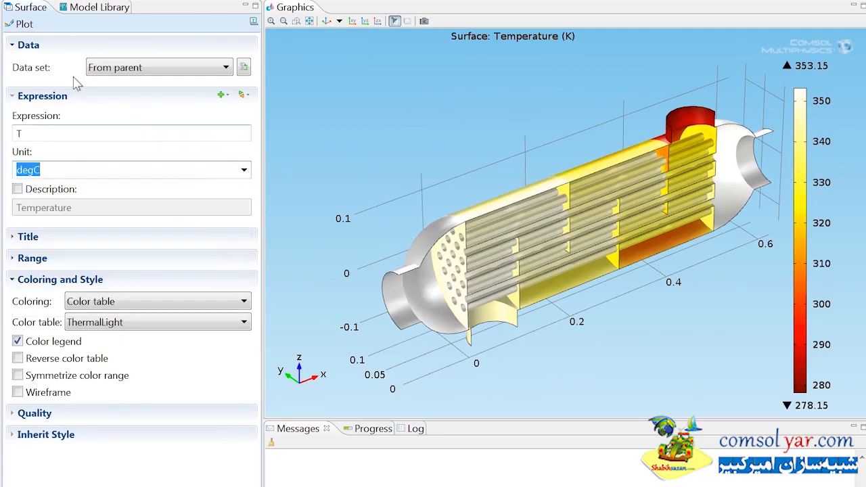
pyautogui.click(26, 24)
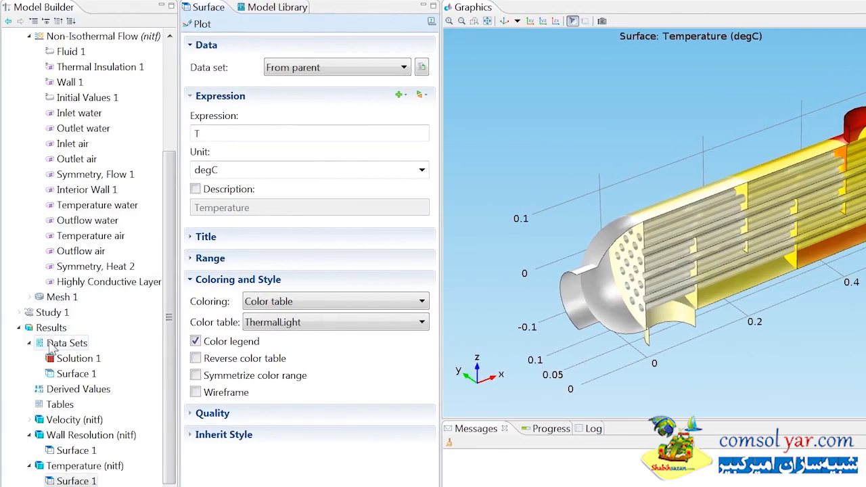
# Step: Add a Mirror 3D data set based on Solution 1 and set its mirror plane to zx-planes
pyautogui.rightClick(51, 346)
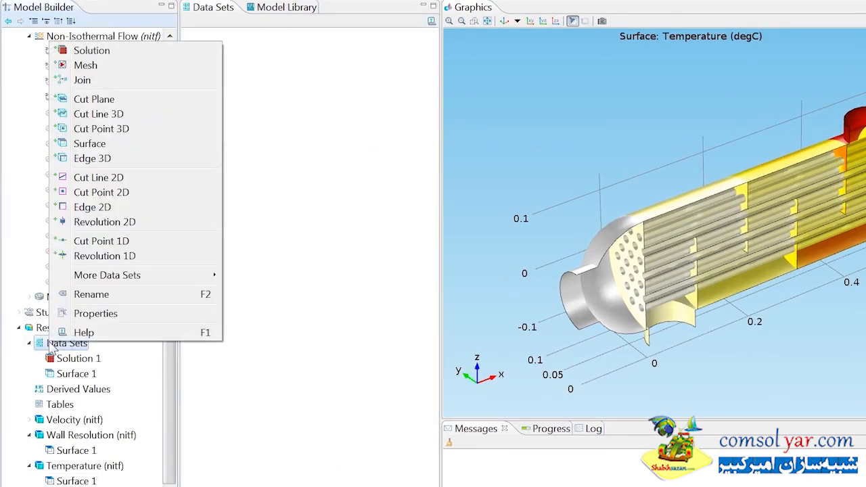
pyautogui.moveTo(106, 275)
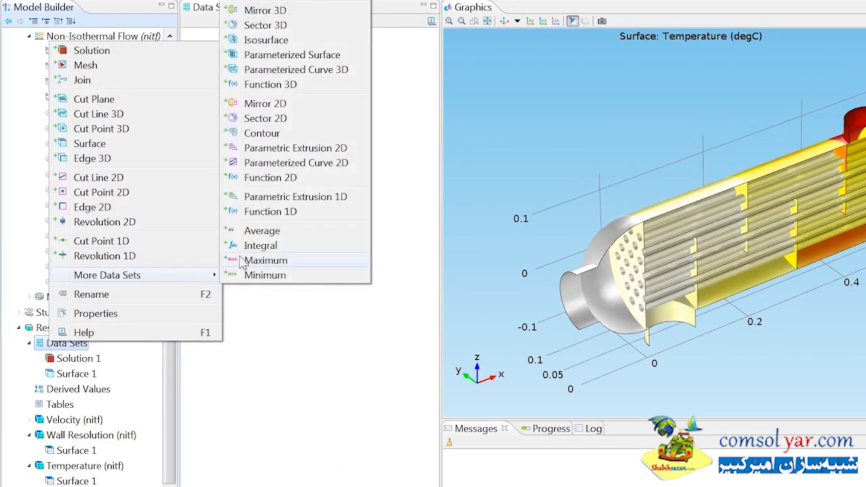
pyautogui.click(263, 12)
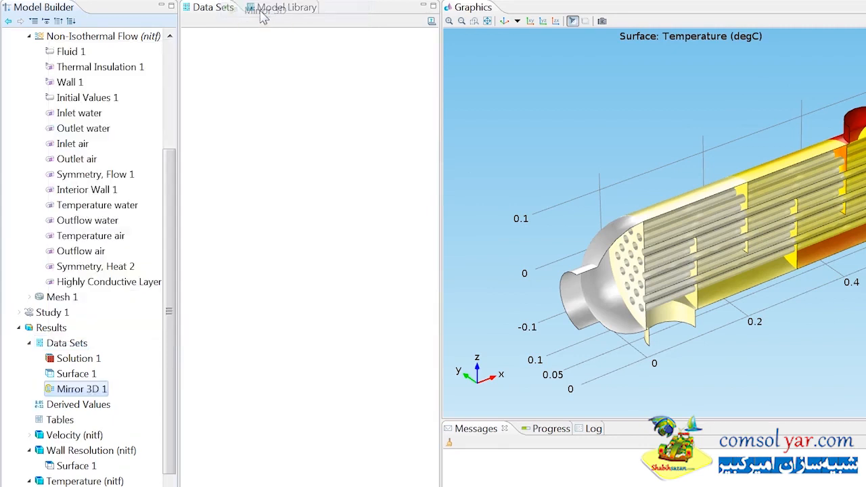
pyautogui.click(296, 134)
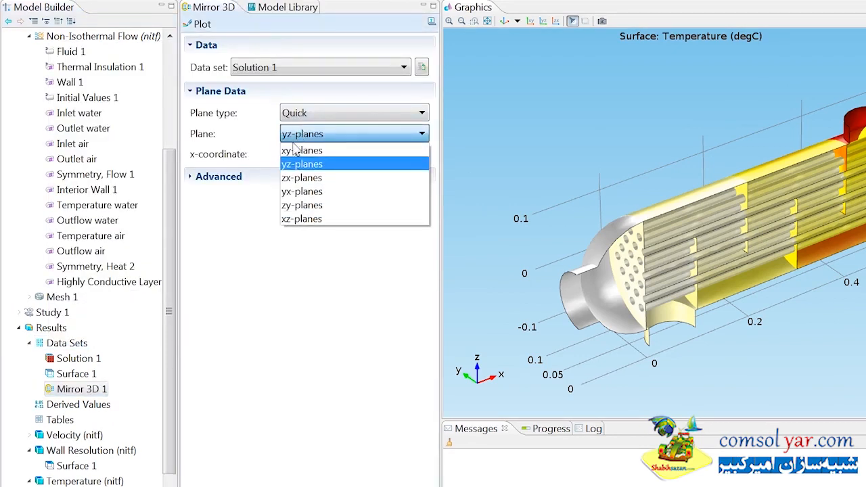
pyautogui.click(289, 181)
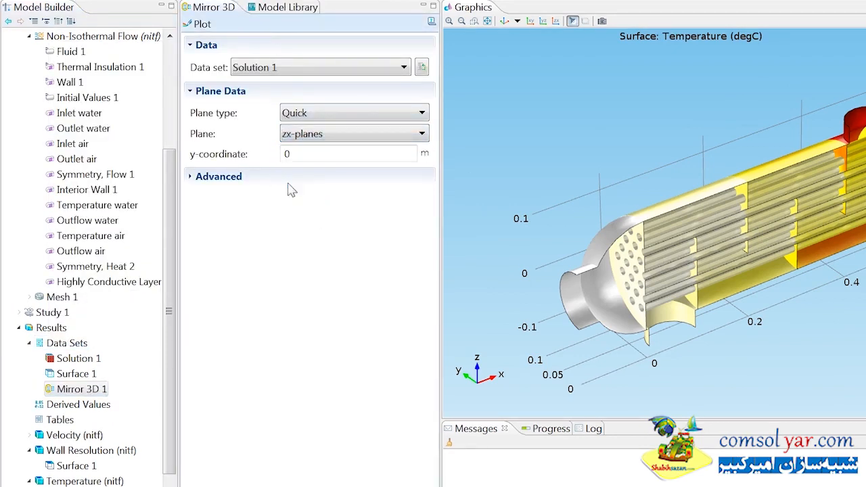
# Step: Add a 3D plot group to the results and use Mirror 3D 1 as its data set
pyautogui.rightClick(48, 327)
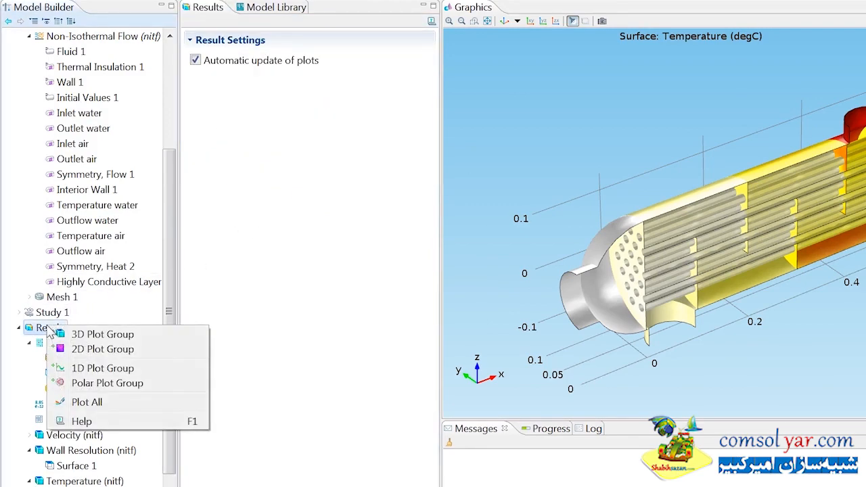
pyautogui.click(61, 335)
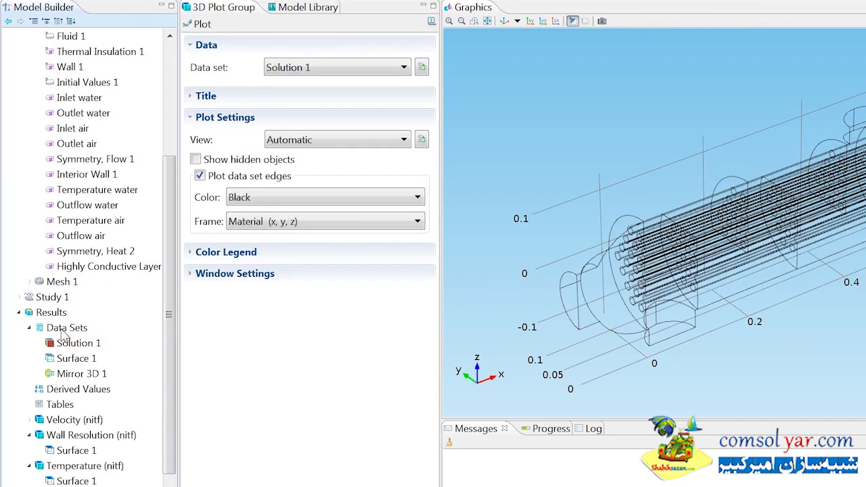
pyautogui.click(315, 71)
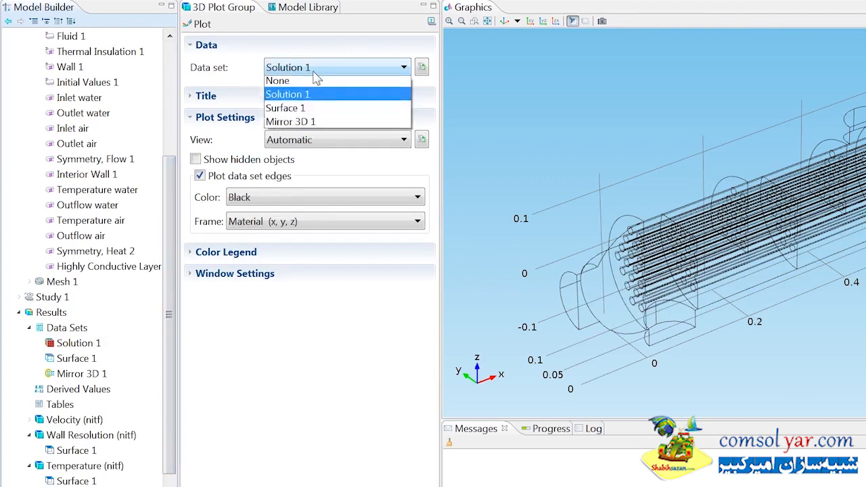
pyautogui.click(308, 125)
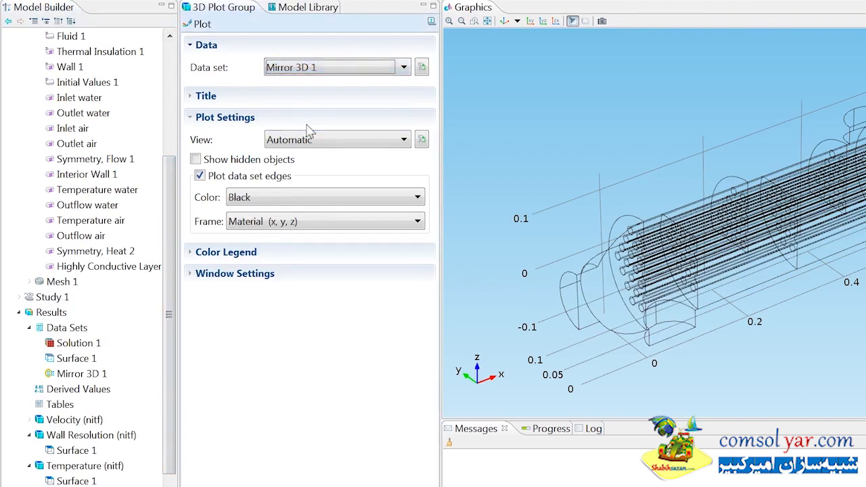
# Step: Add a Streamline plot to 3D Plot Group 4 with 100 start points and the Tube line type
pyautogui.scroll(-1, 162, 327)
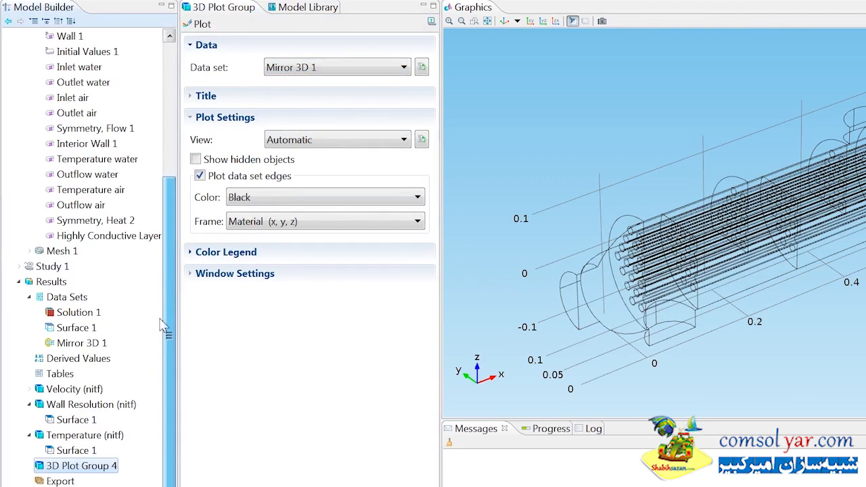
pyautogui.rightClick(65, 469)
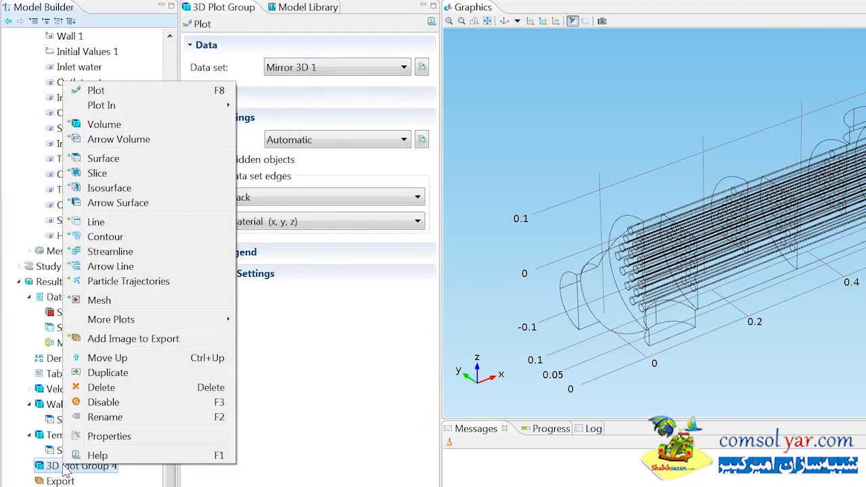
pyautogui.click(109, 254)
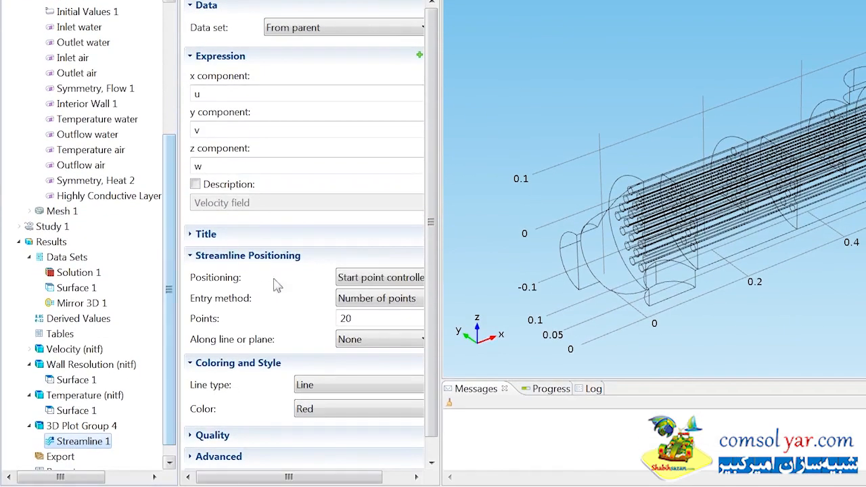
pyautogui.click(360, 363)
pyautogui.moveTo(360, 330); pyautogui.dragTo(313, 326)
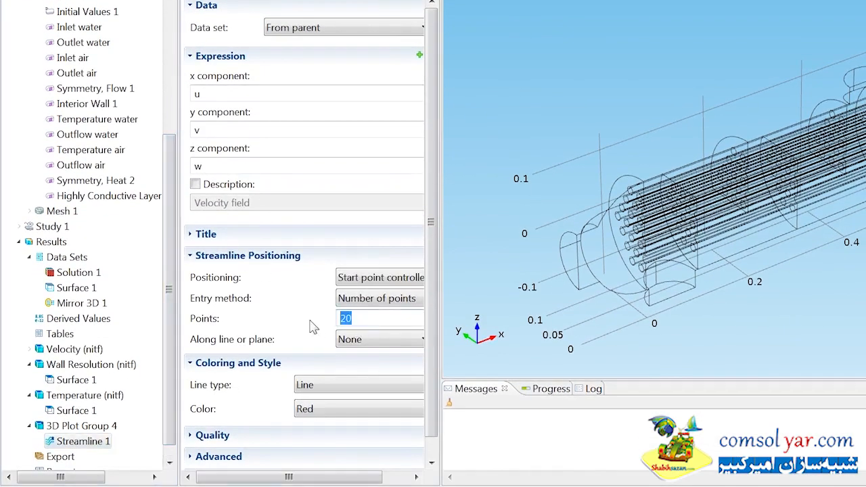
pyautogui.write('100')
pyautogui.click(317, 383)
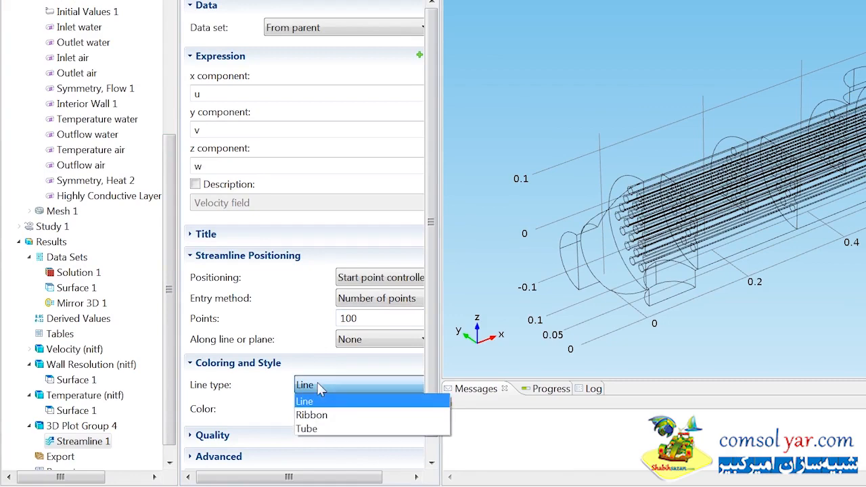
pyautogui.click(310, 429)
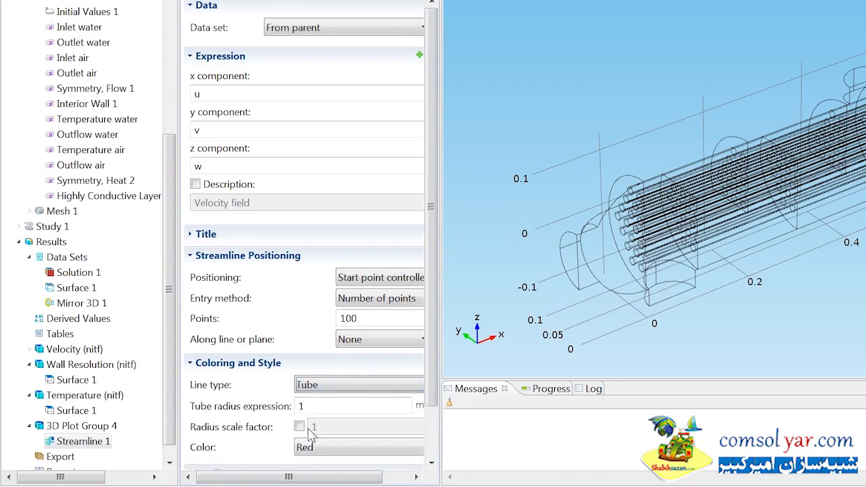
# Step: Add a color expression of temperature T to Streamline 1 and set its color table to Thermal
pyautogui.rightClick(90, 444)
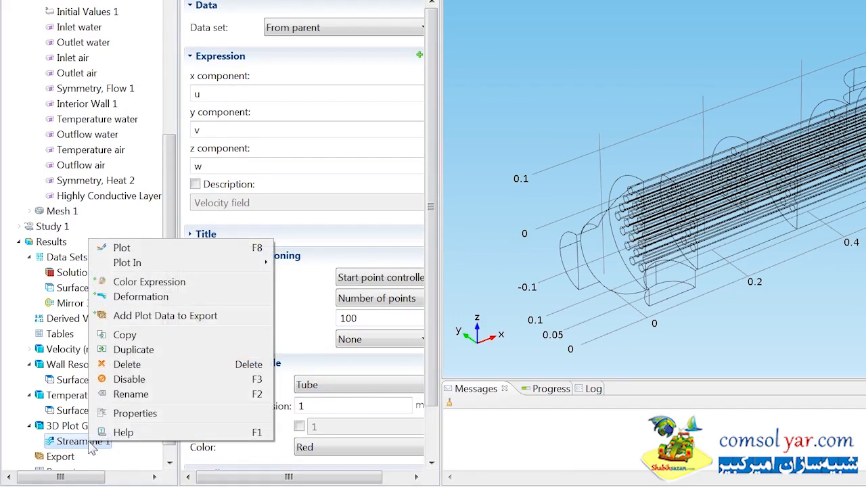
pyautogui.click(143, 285)
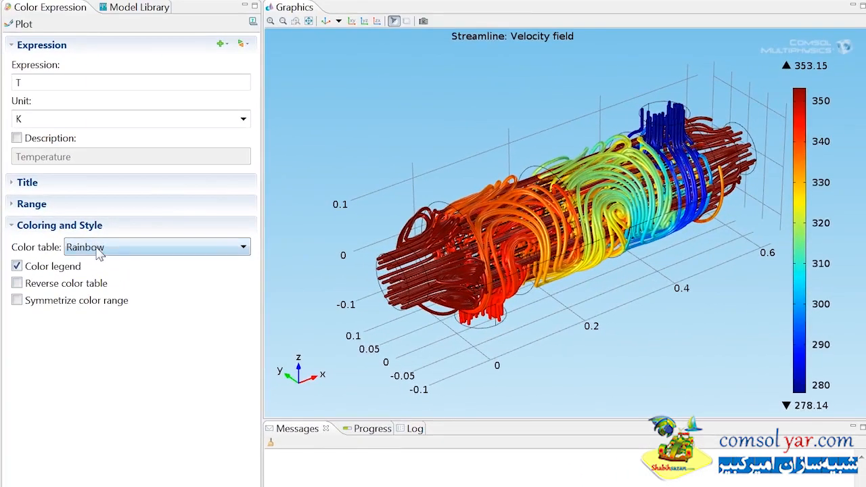
pyautogui.click(278, 211)
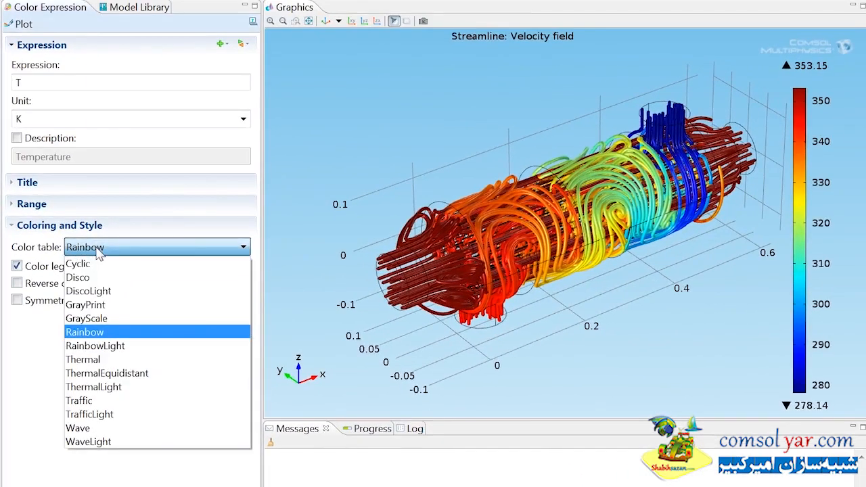
pyautogui.click(98, 361)
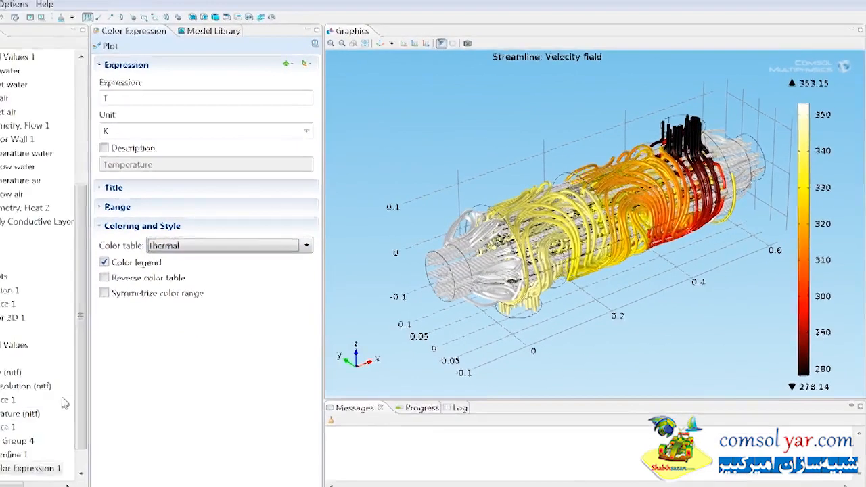
# Step: Rename 3D Plot Group 4 as "Velocity, streamline"
pyautogui.click(67, 423)
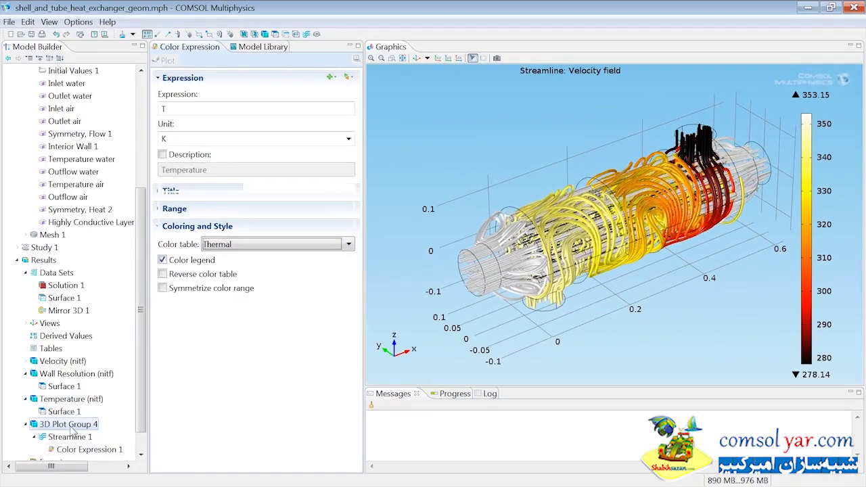
pyautogui.rightClick(80, 423)
pyautogui.click(103, 388)
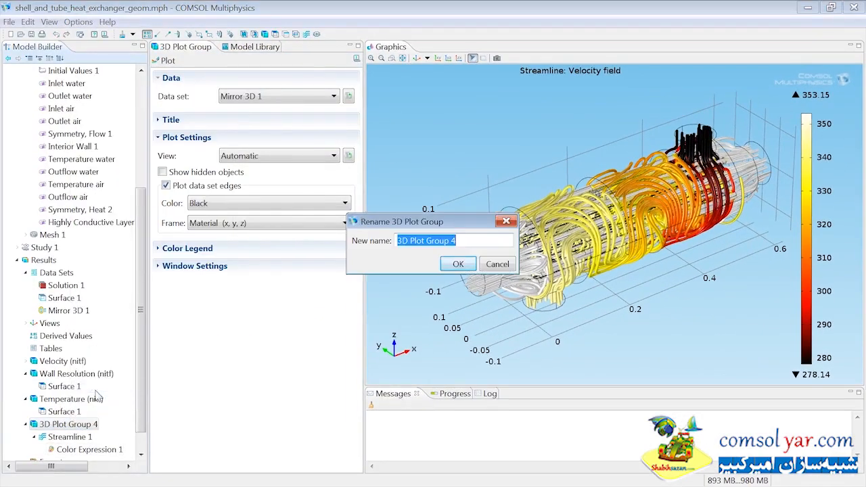
pyautogui.write('Velocity, streamline')
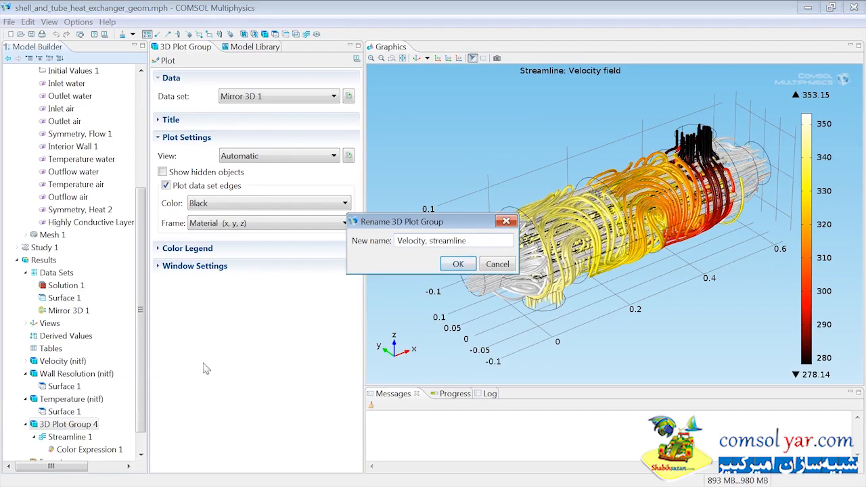
pyautogui.click(458, 264)
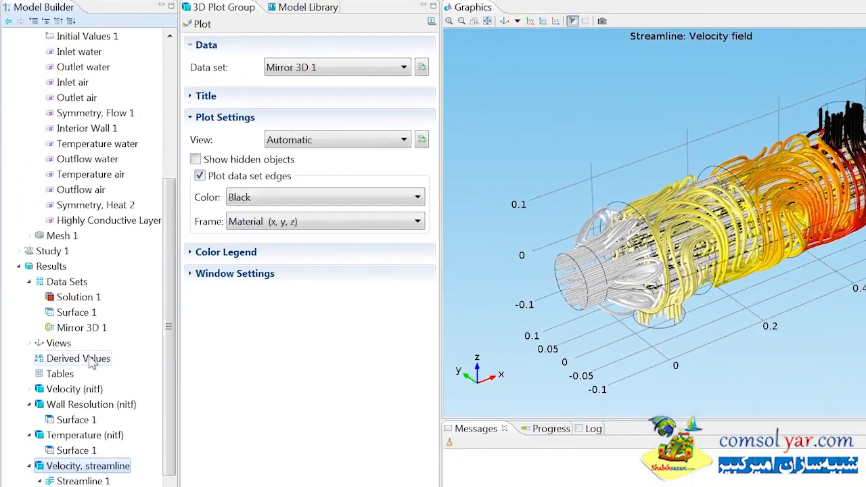
# Step: Add a Global Evaluation under Derived Values with the expression intop1(nitf.qwf_u)/(intop1(1)*(aveop1(T)-aveop2(T)))
pyautogui.rightClick(89, 357)
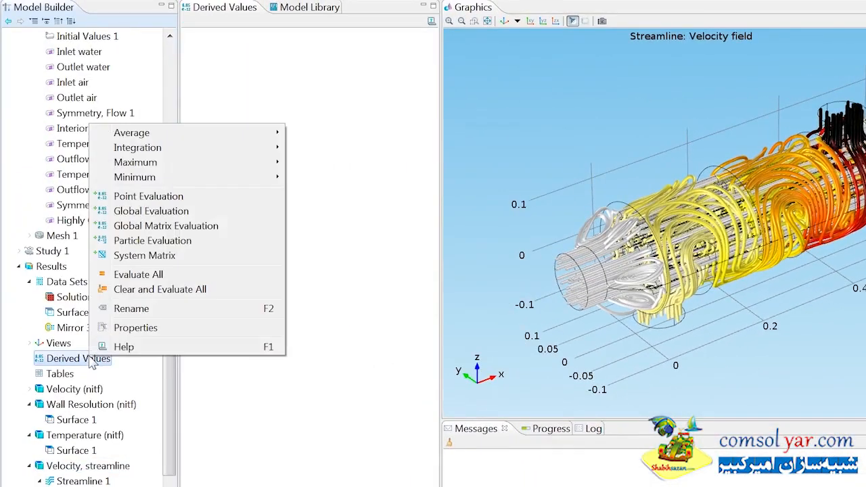
pyautogui.click(162, 211)
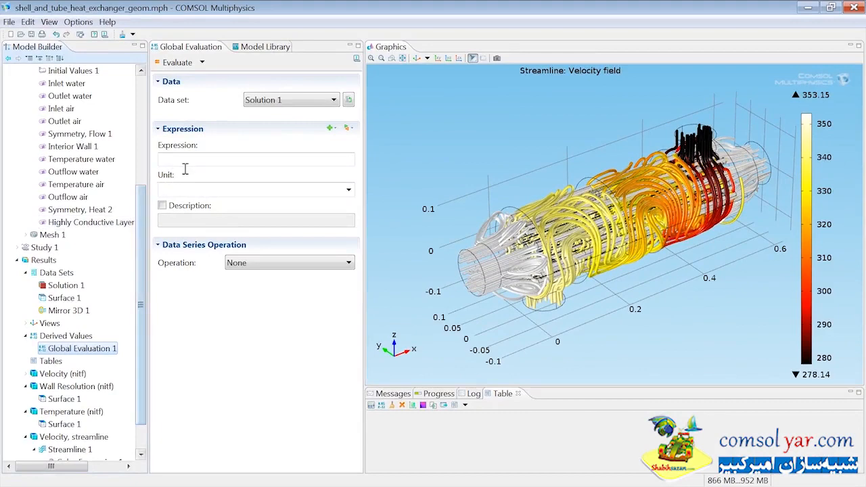
pyautogui.click(185, 168)
pyautogui.write('intop1(nitf.qwf_u)/(intop1(1)*(aveop1(T)-aveop2(T)))')
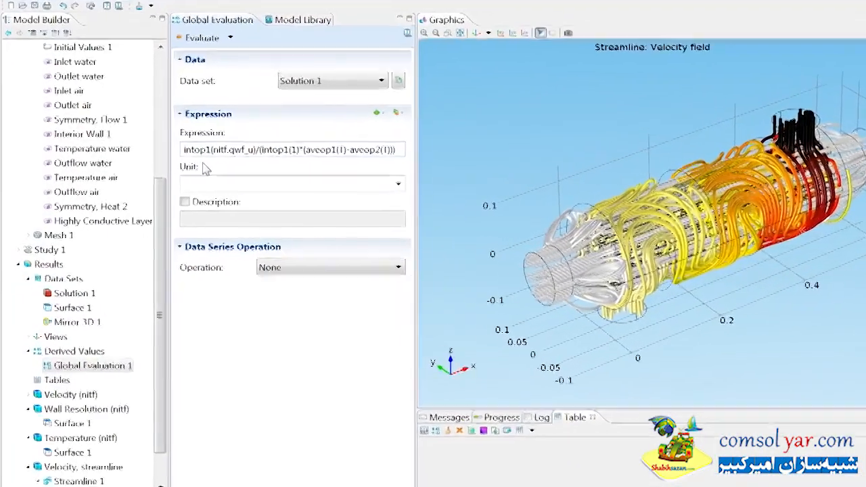
# Step: Evaluate Global Evaluation 1 and rename it as "Heat Transfer Coefficient"
pyautogui.click(214, 27)
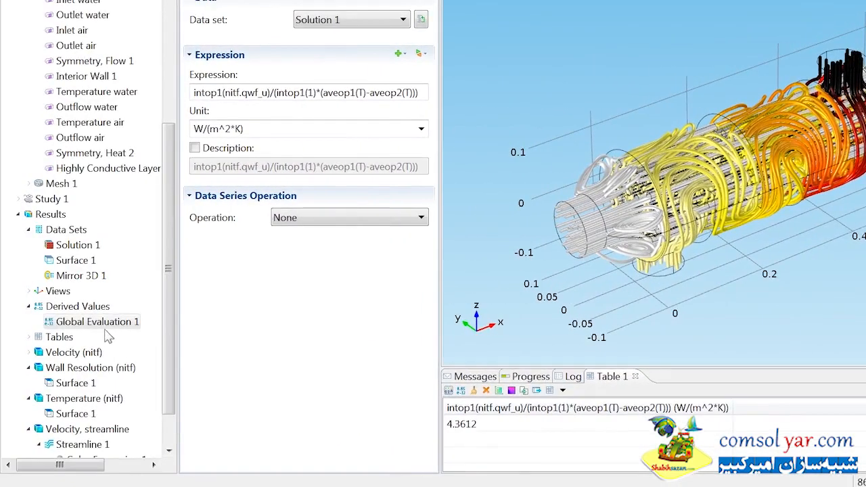
pyautogui.rightClick(106, 325)
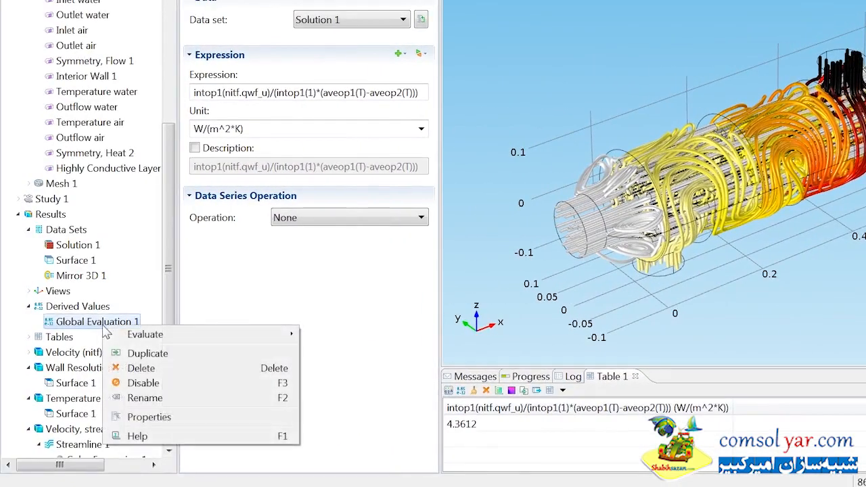
pyautogui.click(137, 399)
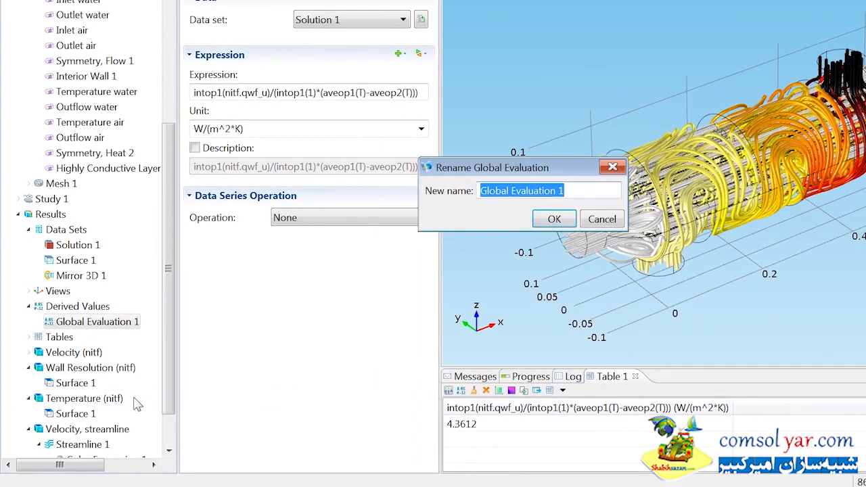
pyautogui.write('Heat Transfer Coefficient')
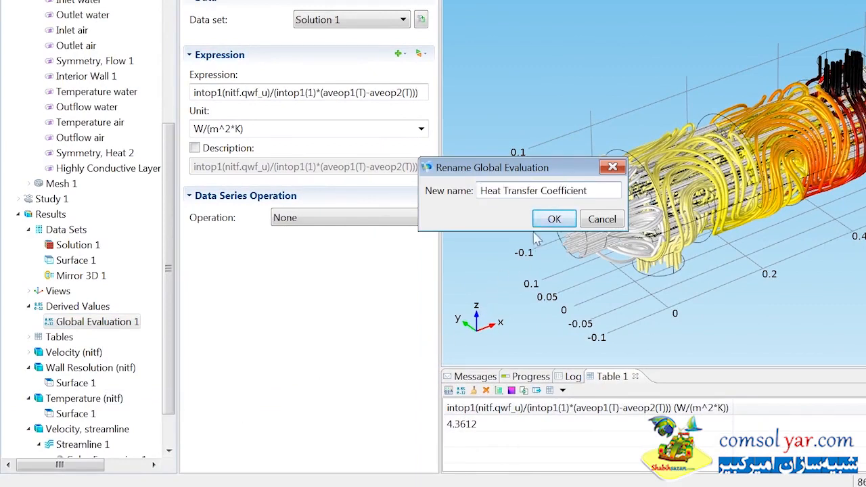
pyautogui.click(552, 220)
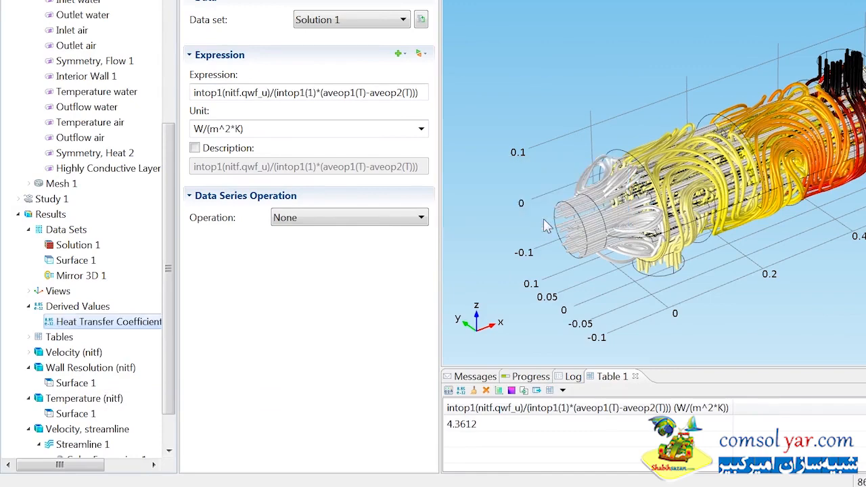
# Step: Add a Surface Average under Derived Values for the Inlet water selection with the expression p, and evaluate it
pyautogui.rightClick(100, 306)
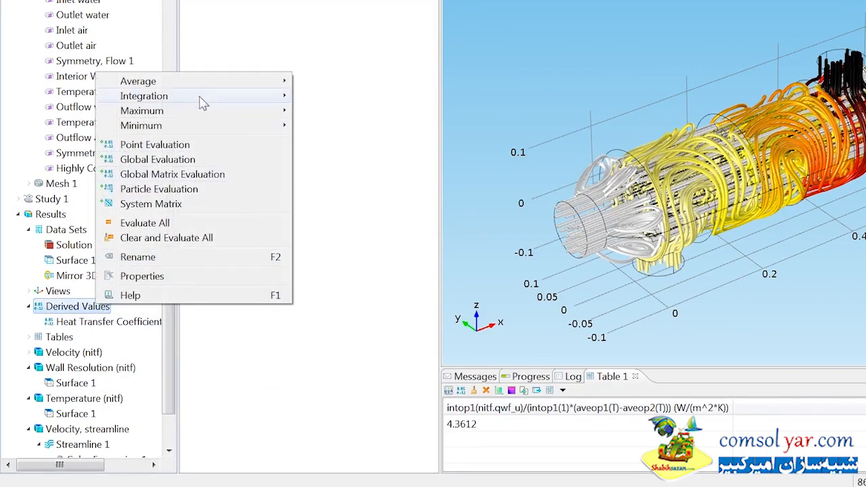
pyautogui.moveTo(205, 89)
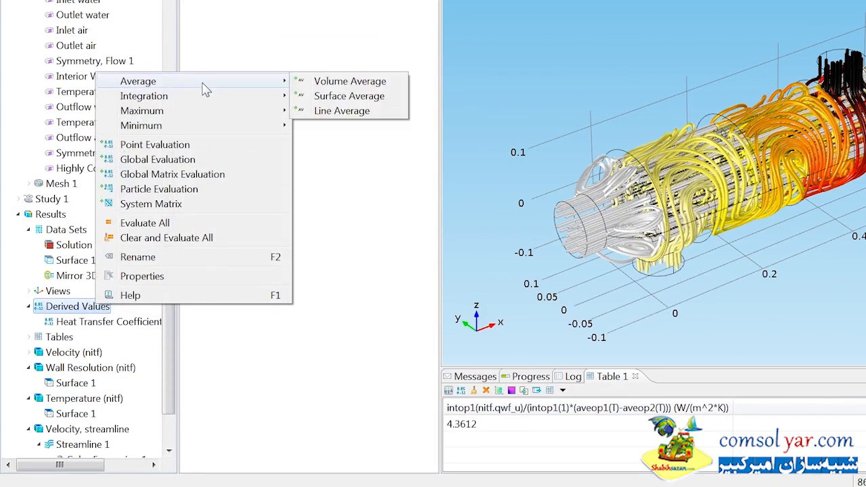
pyautogui.click(302, 97)
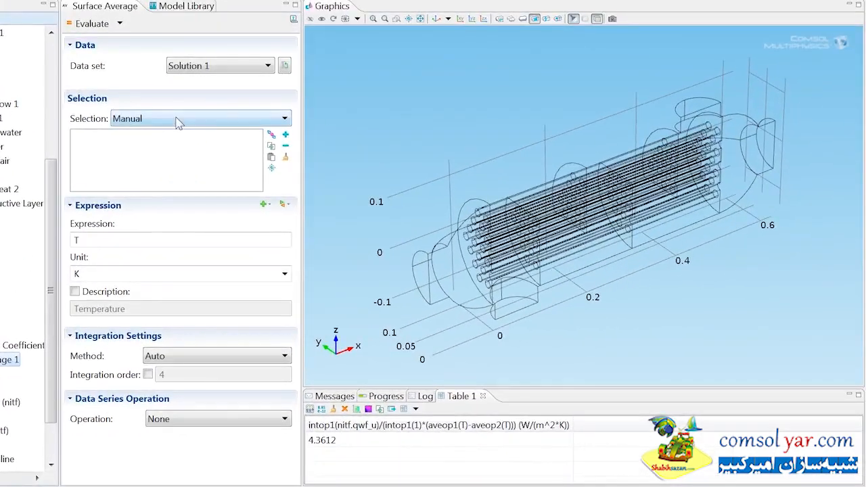
pyautogui.click(177, 120)
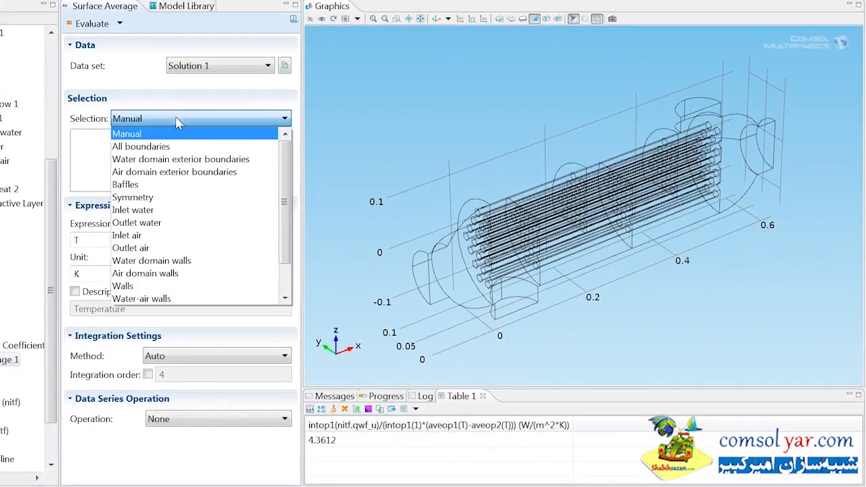
pyautogui.click(144, 212)
pyautogui.click(102, 245)
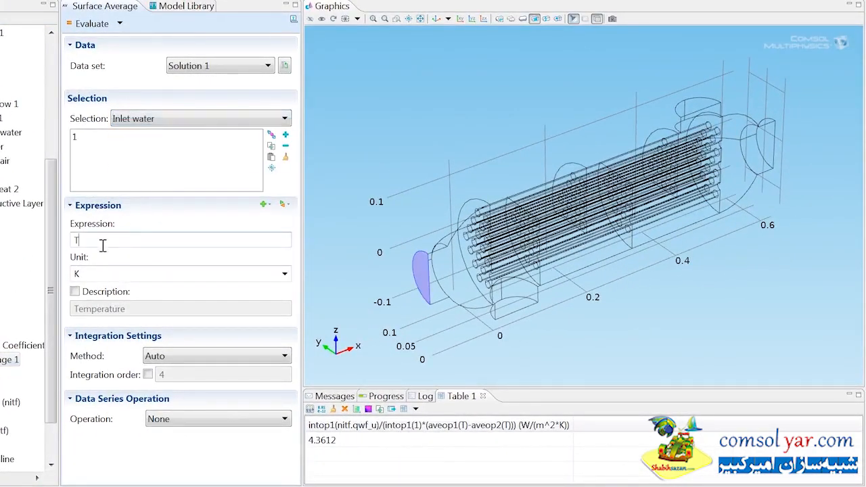
pyautogui.press('BackSpace')
pyautogui.write('p')
pyautogui.click(98, 24)
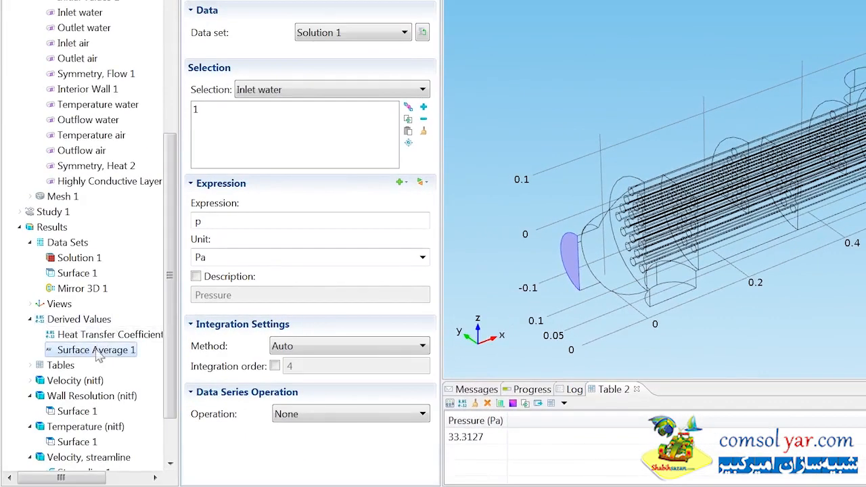
# Step: Rename Surface Average 1 as "Inlet Pressure, Water"
pyautogui.rightClick(99, 357)
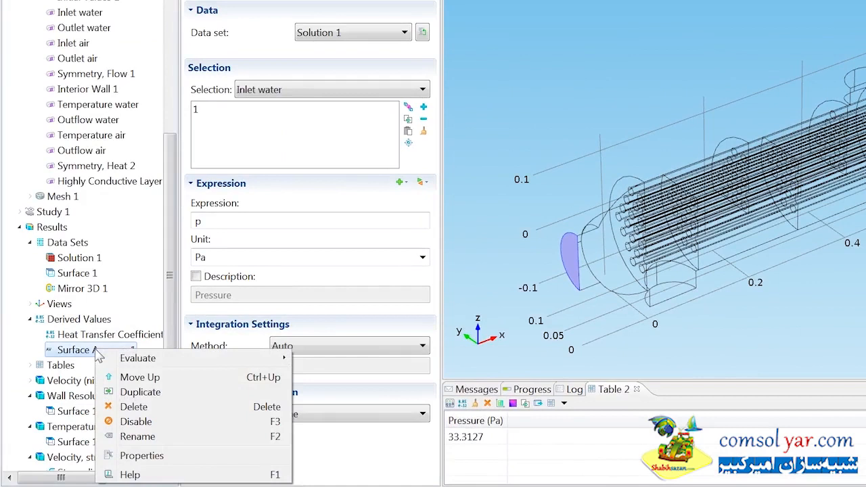
pyautogui.click(138, 437)
pyautogui.write('Inlet Pressure, Water')
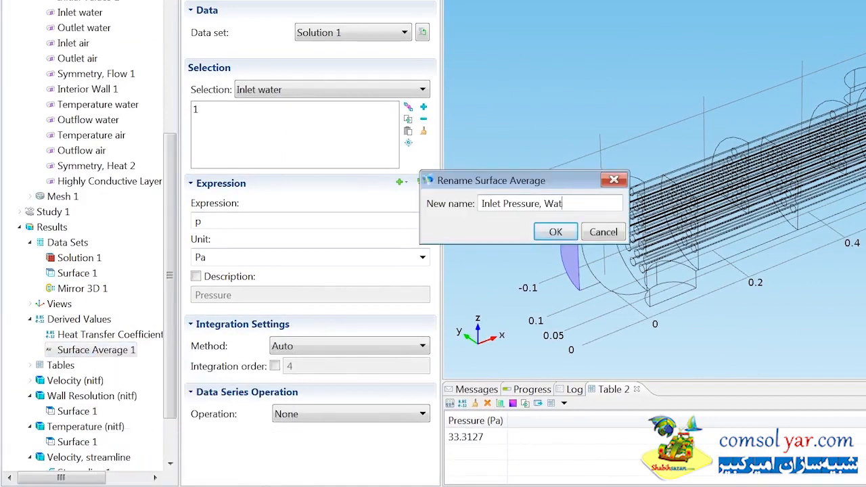
pyautogui.click(554, 232)
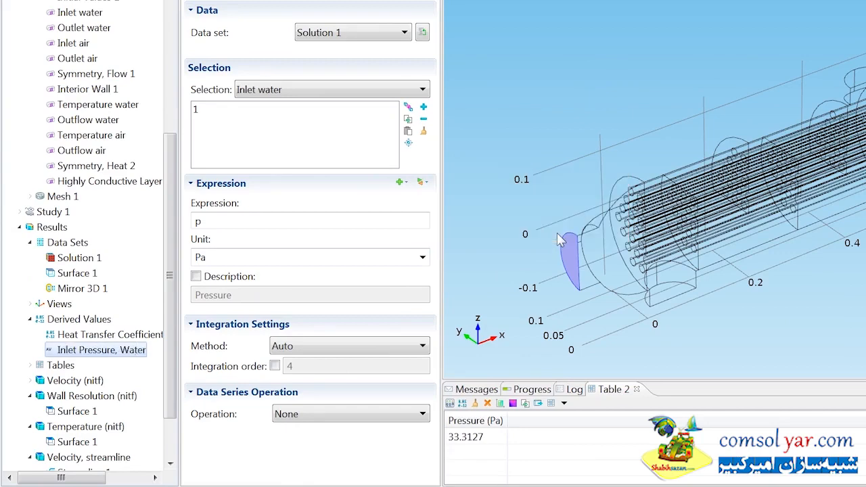
# Step: Add a second Surface Average under Derived Values for the Inlet air selection with the expression p, and evaluate it
pyautogui.rightClick(107, 324)
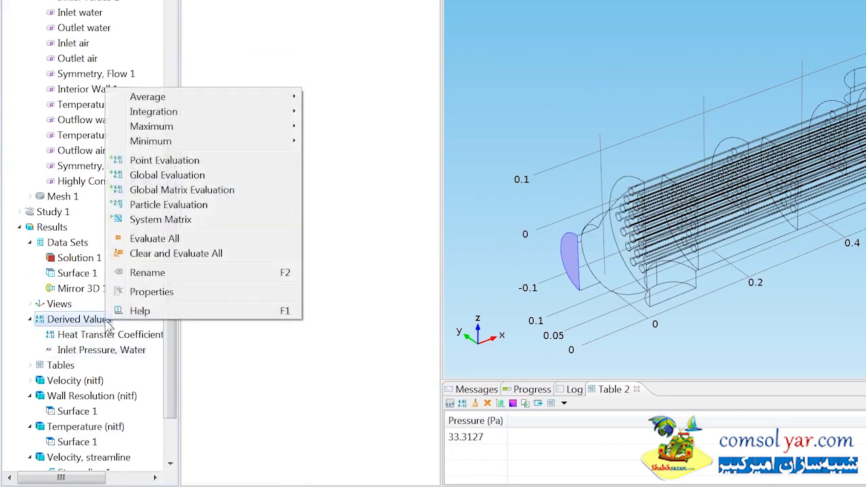
pyautogui.moveTo(195, 99)
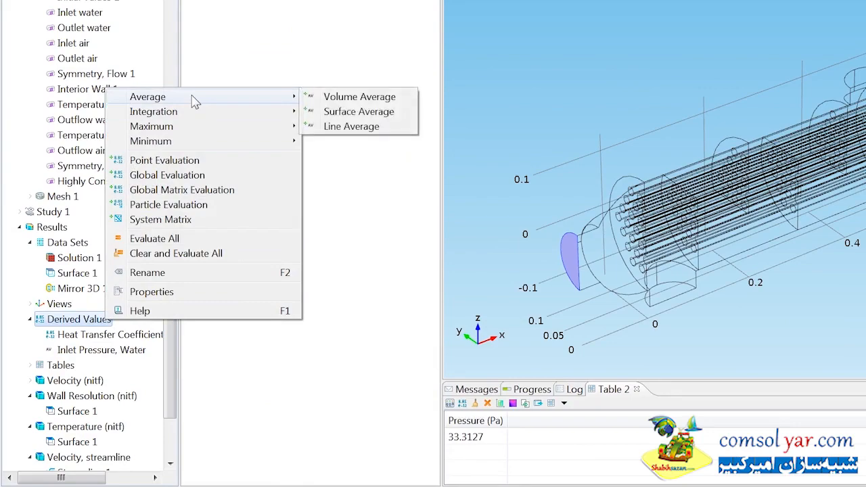
pyautogui.click(336, 112)
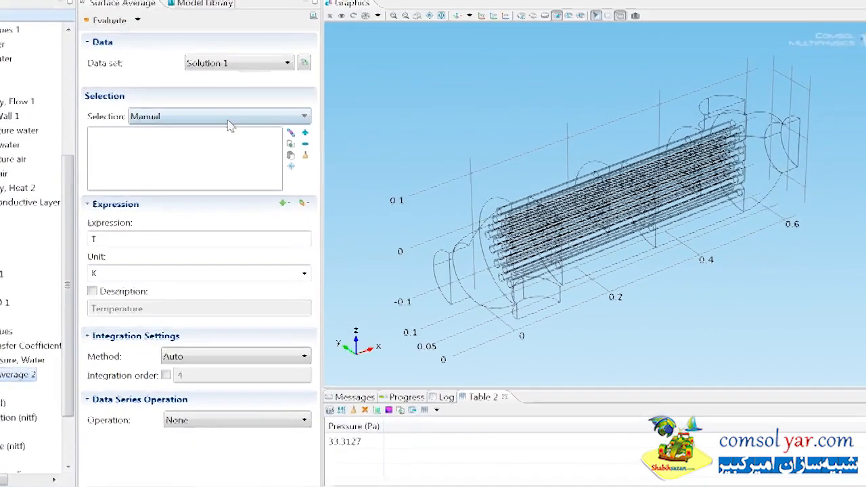
pyautogui.click(342, 91)
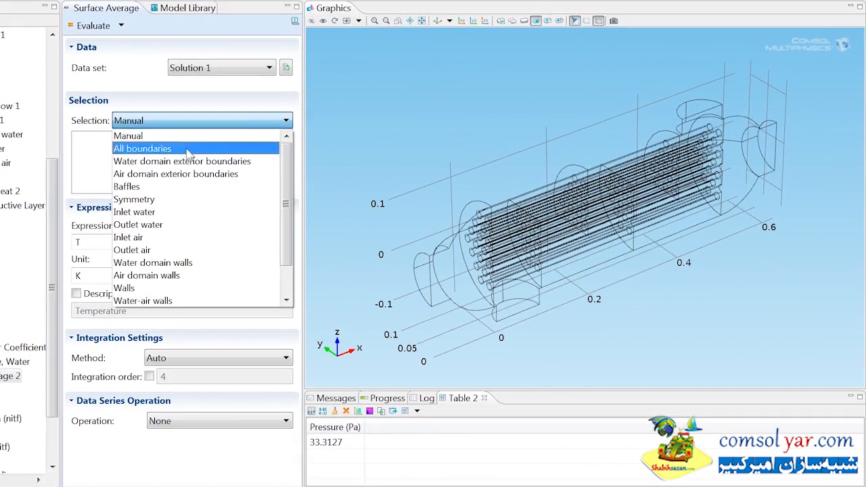
pyautogui.click(134, 237)
pyautogui.doubleClick(137, 244)
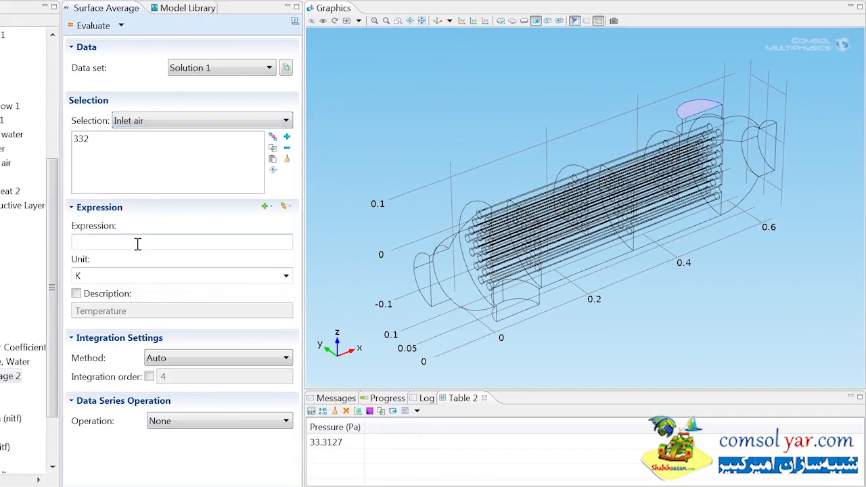
pyautogui.write('p')
pyautogui.click(93, 27)
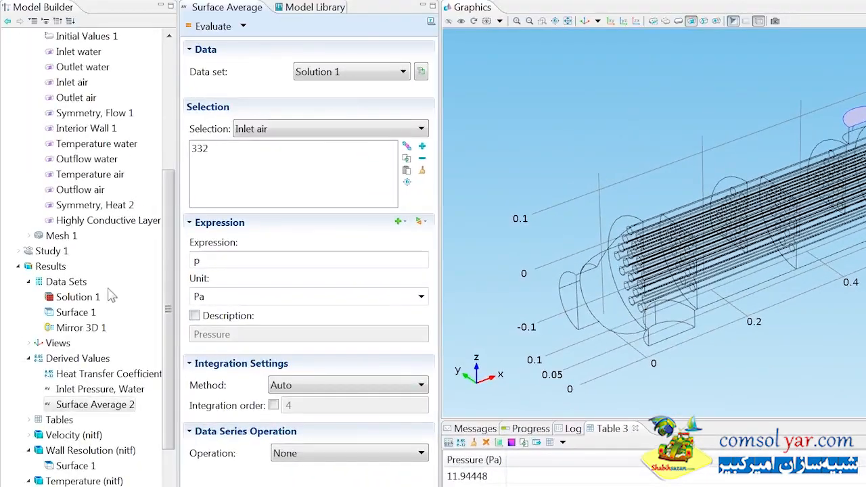
# Step: Rename Surface Average 2 with a name describing the inlet pressure, beginning with "Inlet pressur"
pyautogui.rightClick(73, 409)
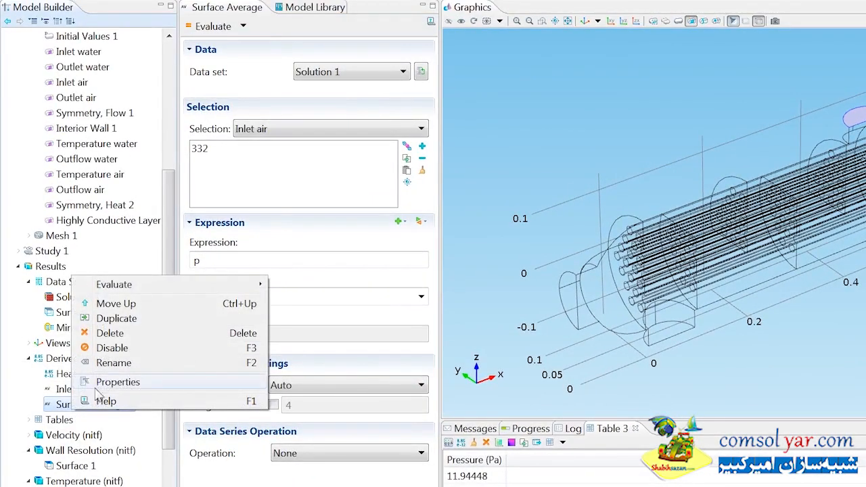
pyautogui.click(111, 363)
pyautogui.write('Inlet pressur')
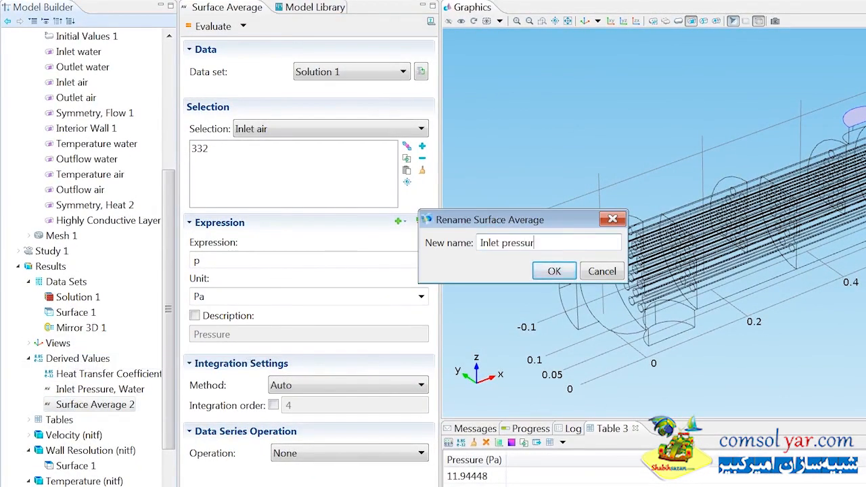